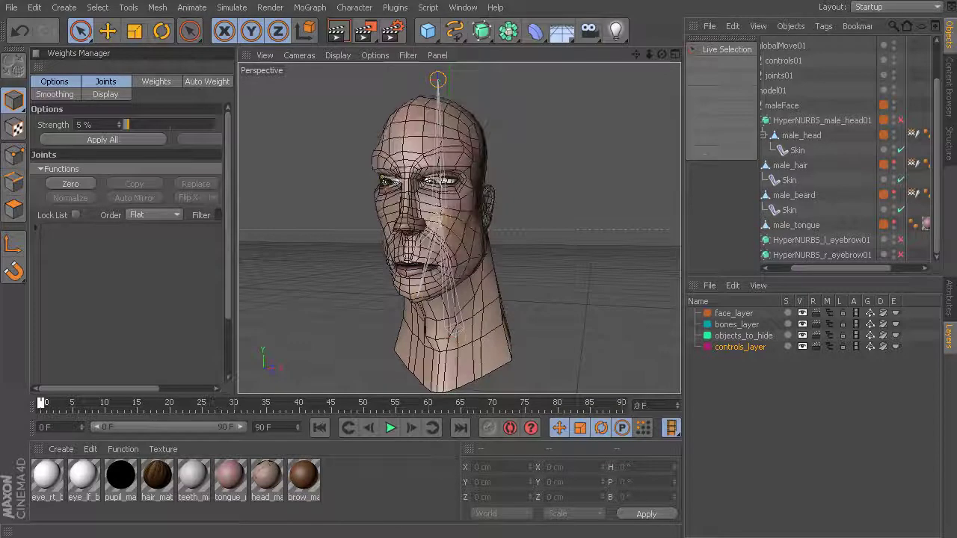
# - Lock face_layer so that the head mesh cannot be selected in the viewport
pyautogui.keyDown('alt'); pyautogui.moveTo(374, 240); pyautogui.dragTo(429, 212); pyautogui.keyUp('alt')
pyautogui.moveTo(136, 404); pyautogui.dragTo(11, 372)
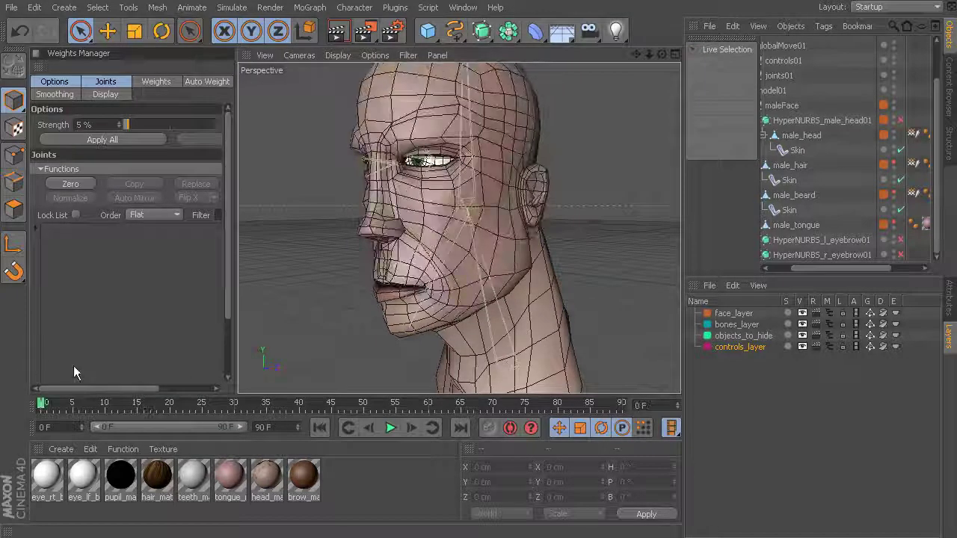
pyautogui.click(843, 314)
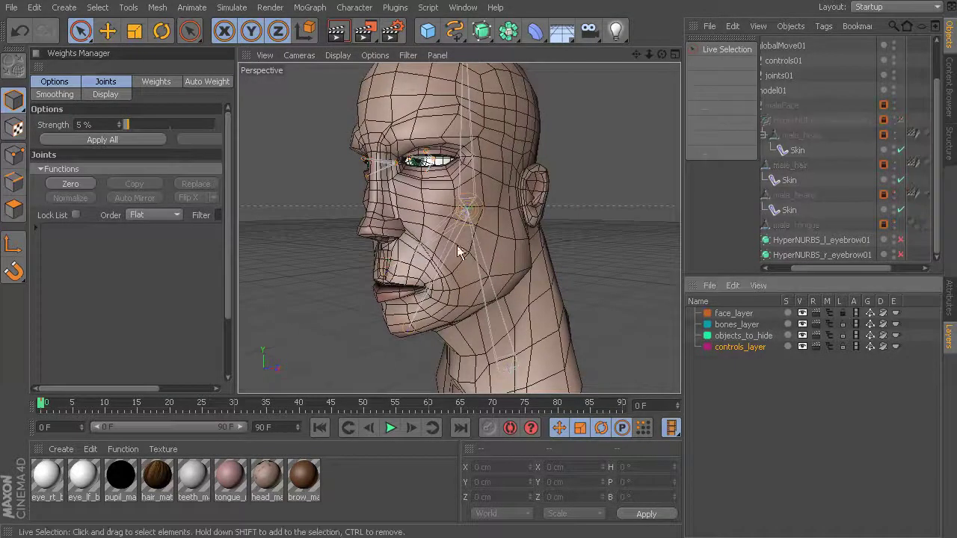
# - Delete the upper jaw joint's keyframes at frame 25 and frame 0
pyautogui.click(431, 247)
pyautogui.click(202, 409)
pyautogui.rightClick(202, 410)
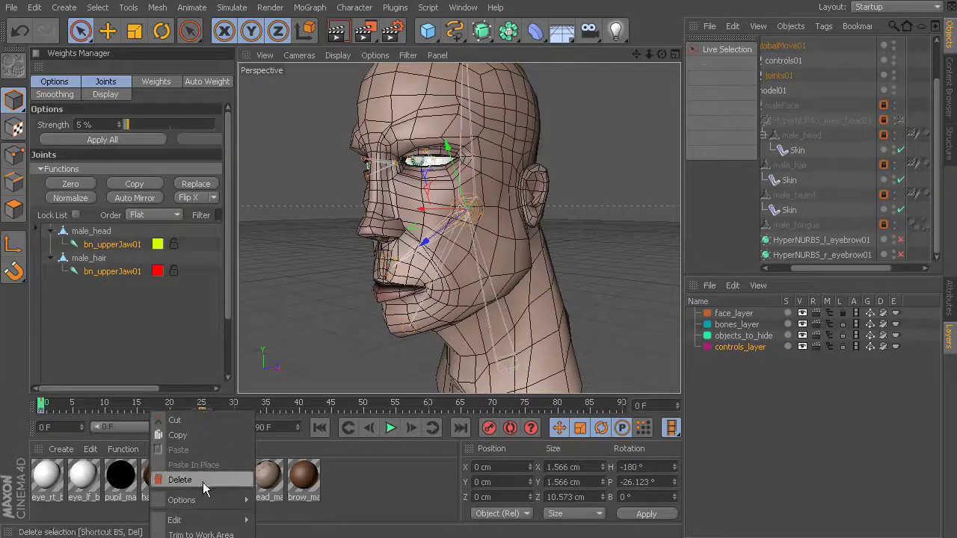
pyautogui.click(203, 481)
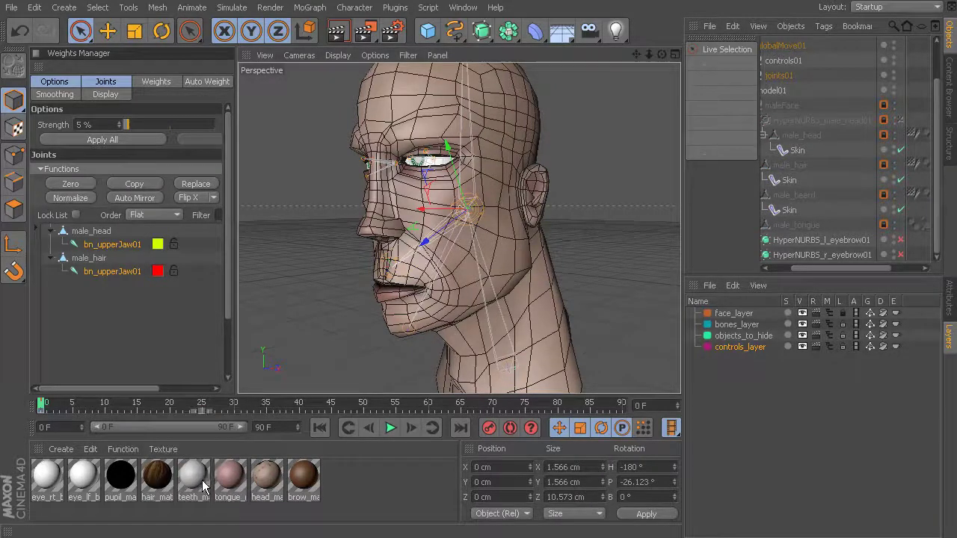
pyautogui.rightClick(41, 413)
pyautogui.click(48, 482)
# - Freeze all transformations of the upper jaw joint bn_upperJaw01
pyautogui.click(950, 308)
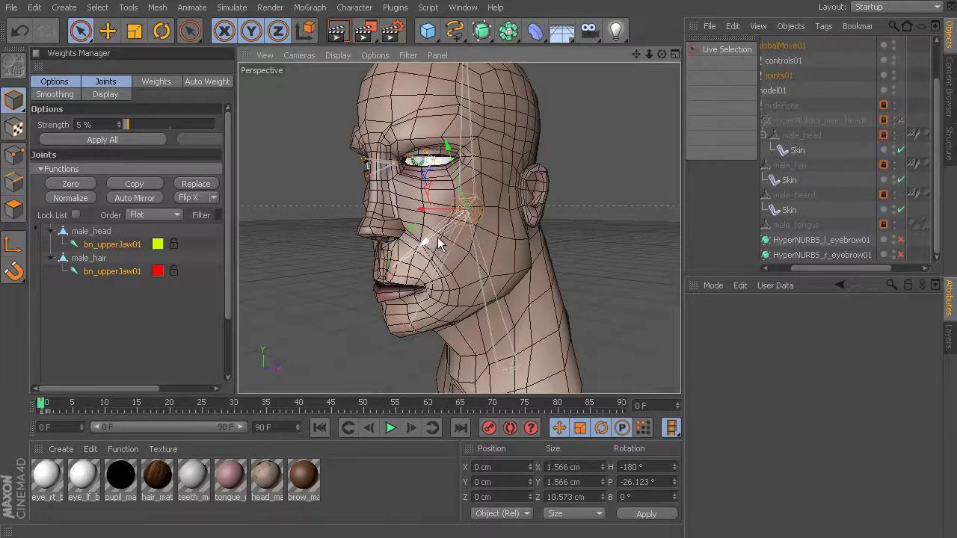
pyautogui.keyDown('alt'); pyautogui.moveTo(425, 252); pyautogui.dragTo(431, 247); pyautogui.keyUp('alt')
pyautogui.keyDown('alt'); pyautogui.moveTo(412, 246); pyautogui.dragTo(452, 257, button='right'); pyautogui.keyUp('alt')
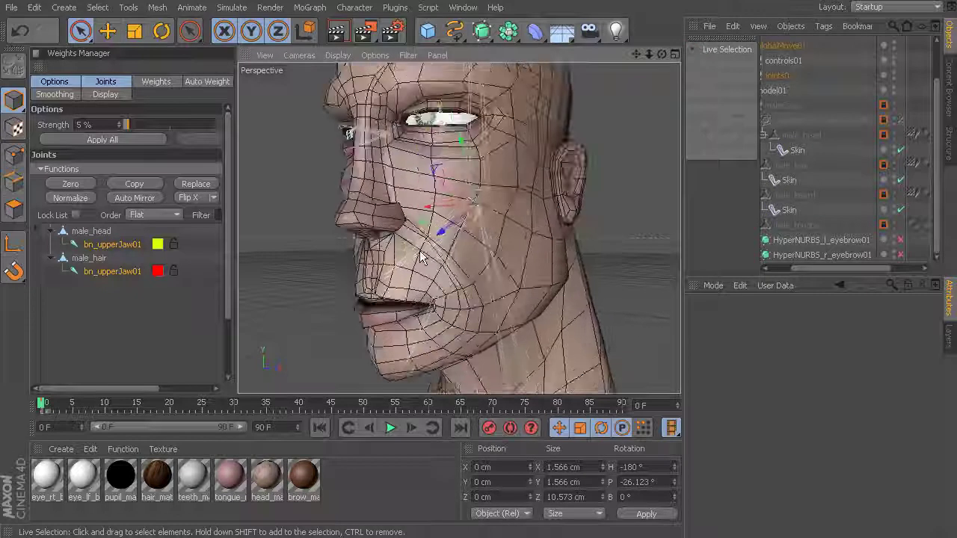
pyautogui.click(421, 256)
pyautogui.click(715, 423)
pyautogui.click(722, 438)
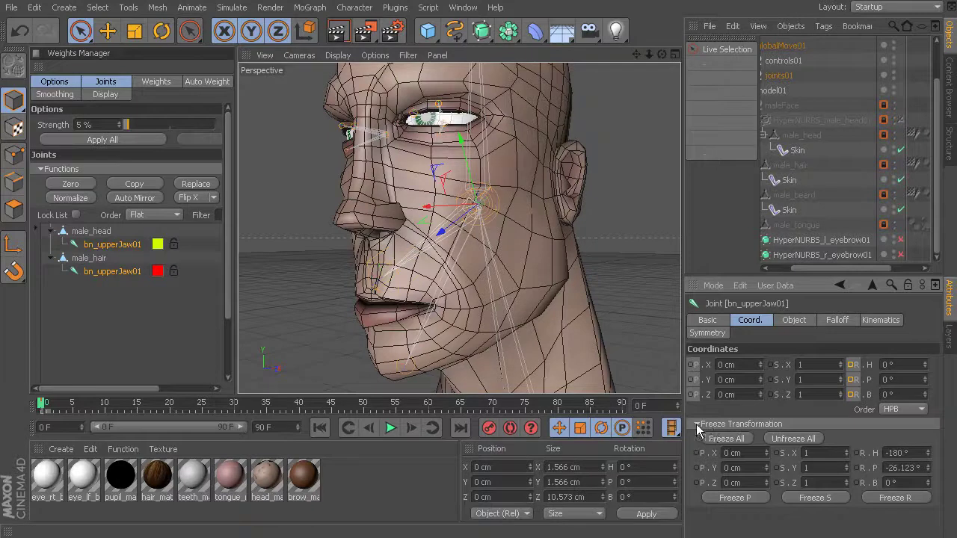
pyautogui.click(696, 424)
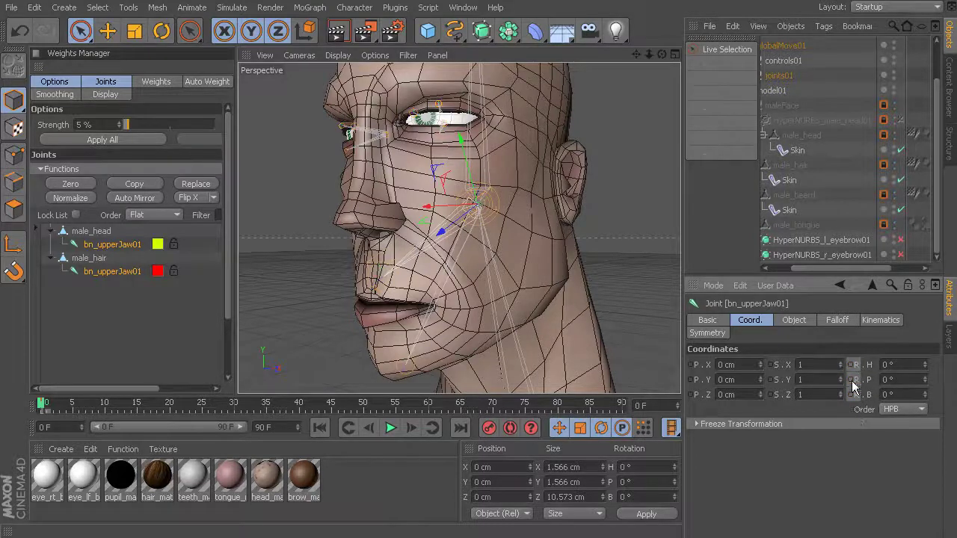
# - Check the lower jaw joint's coordinates, and freeze all transformations of the head joint bn_head01
pyautogui.keyDown('alt'); pyautogui.moveTo(448, 224); pyautogui.dragTo(501, 337); pyautogui.keyUp('alt')
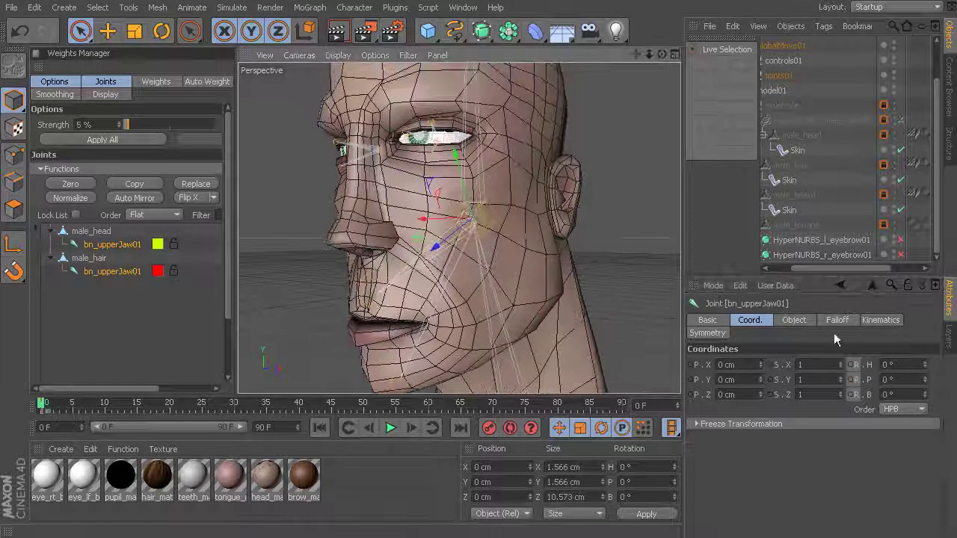
pyautogui.click(451, 281)
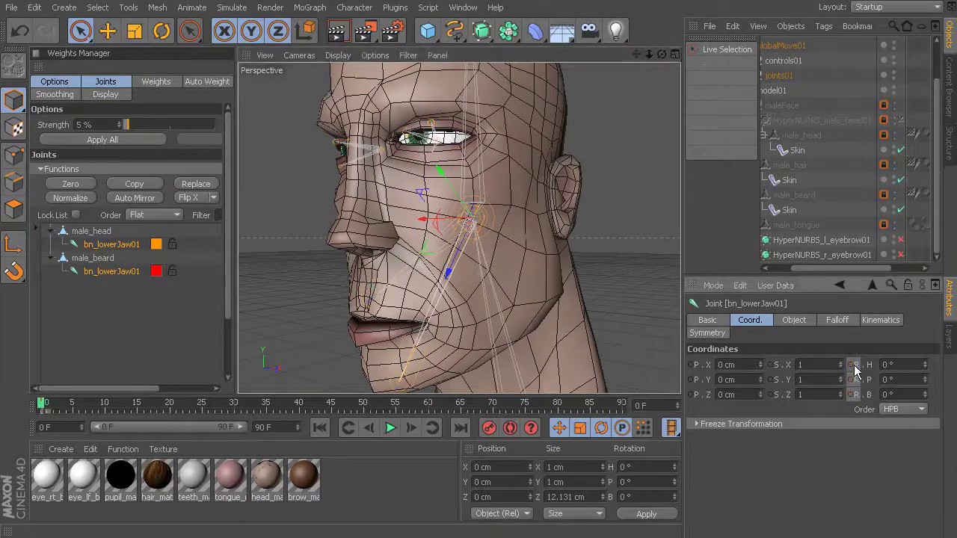
pyautogui.click(482, 177)
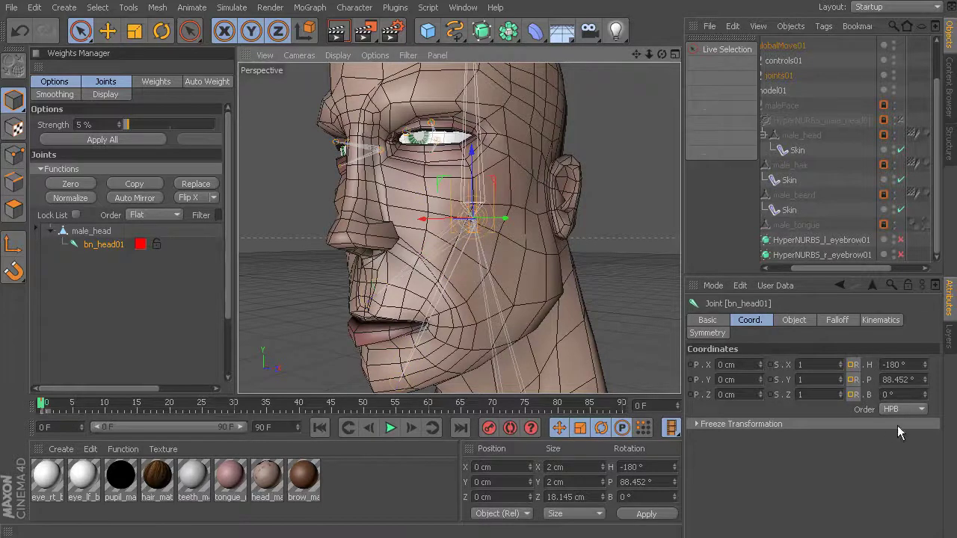
pyautogui.click(694, 424)
pyautogui.click(723, 442)
pyautogui.click(696, 424)
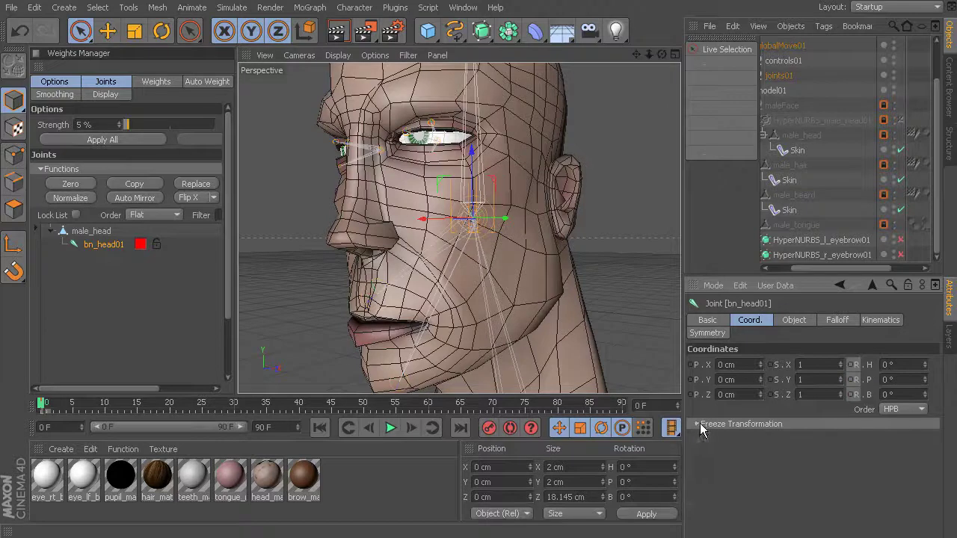
# - Freeze all transformations of the neck joint bn_neck01
pyautogui.click(498, 309)
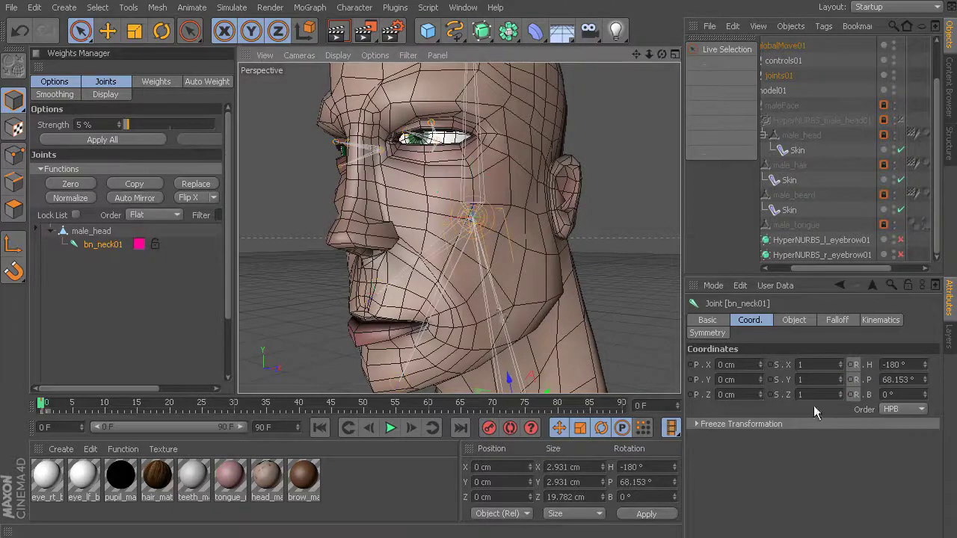
pyautogui.click(698, 423)
pyautogui.click(725, 439)
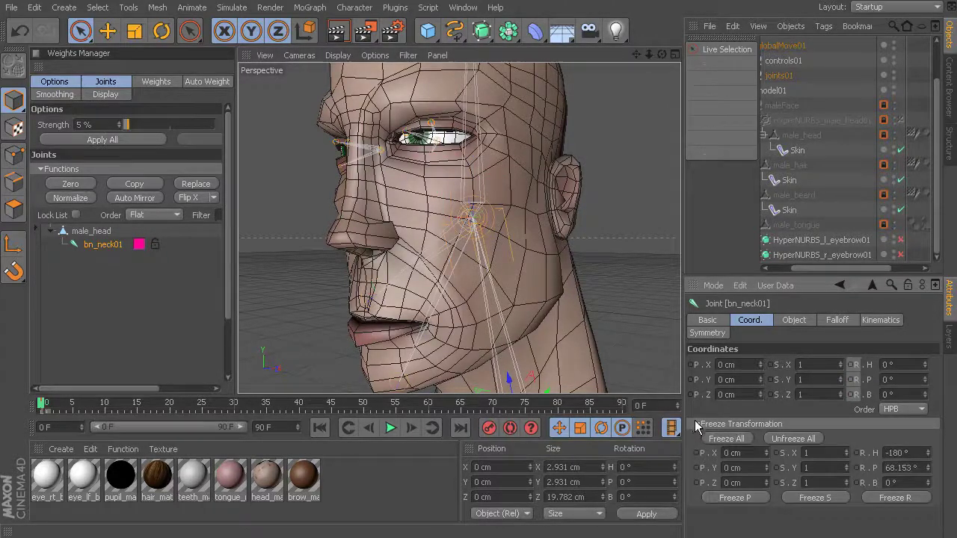
pyautogui.click(695, 424)
# - Unlock face_layer so that the eye geometry can be selected
pyautogui.keyDown('alt'); pyautogui.moveTo(441, 194); pyautogui.dragTo(470, 239); pyautogui.keyUp('alt')
pyautogui.scroll(5, 470, 239)
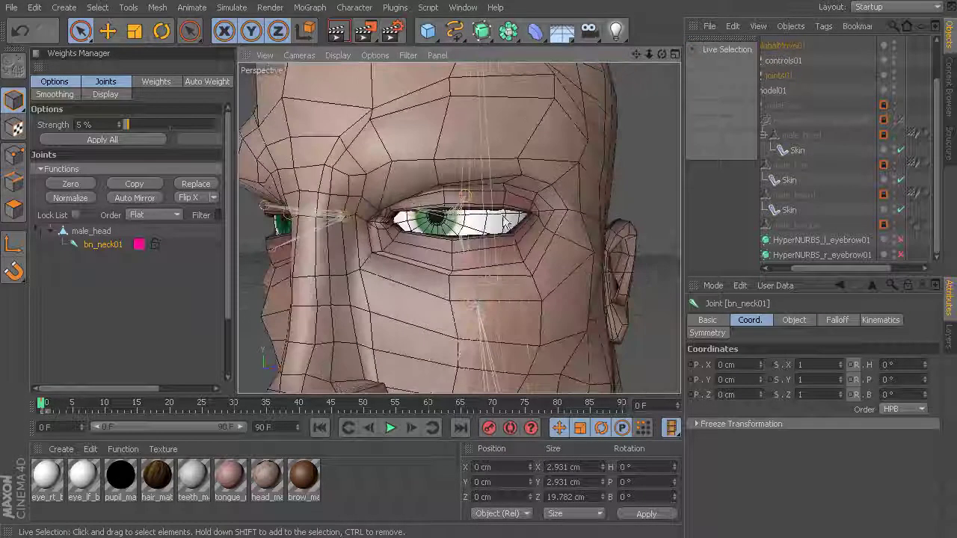
pyautogui.keyDown('alt'); pyautogui.moveTo(396, 221); pyautogui.dragTo(530, 199); pyautogui.keyUp('alt')
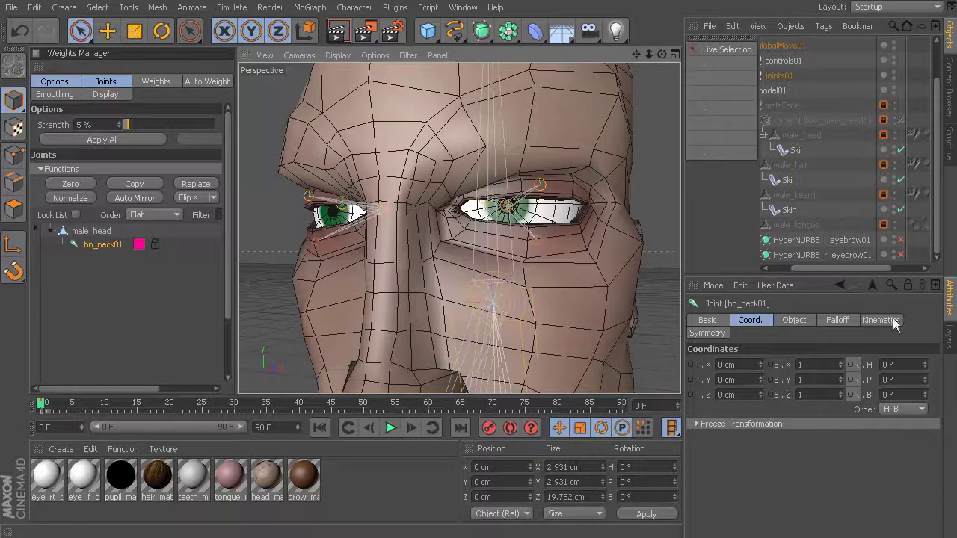
pyautogui.click(947, 335)
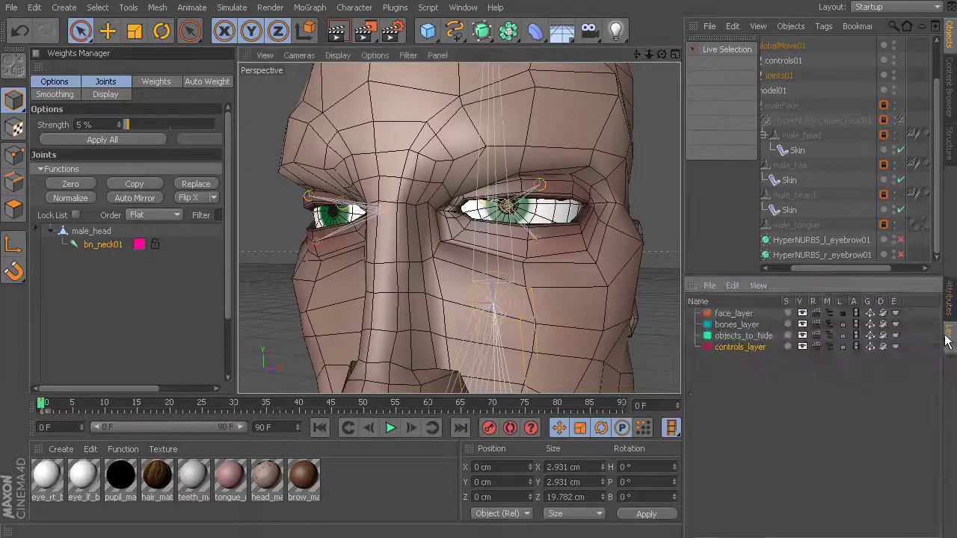
pyautogui.click(839, 314)
# - Put both eyeballs on a new layer created from the object selection and hide that layer in the viewport
pyautogui.scroll(4, 608, 283)
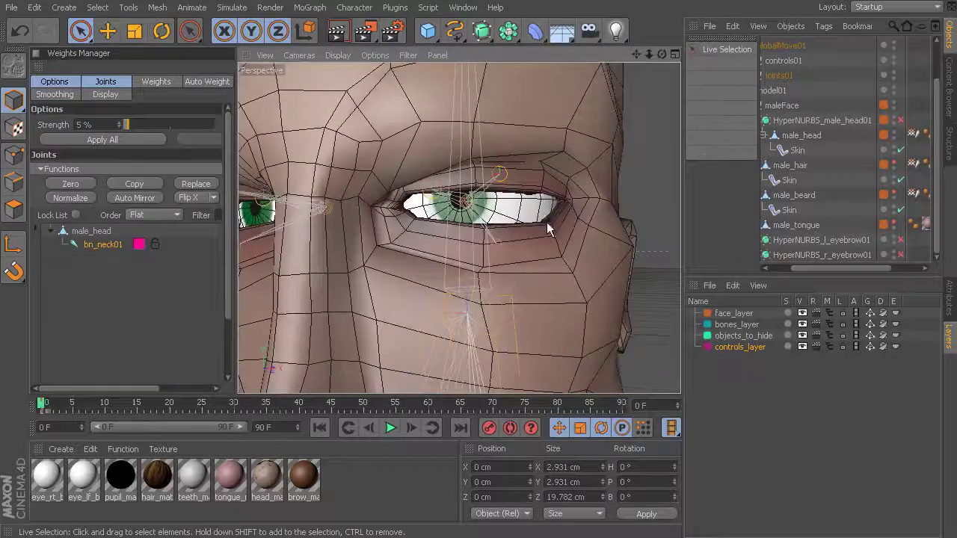
pyautogui.click(514, 217)
pyautogui.scroll(-4, 449, 224)
pyautogui.click(334, 230)
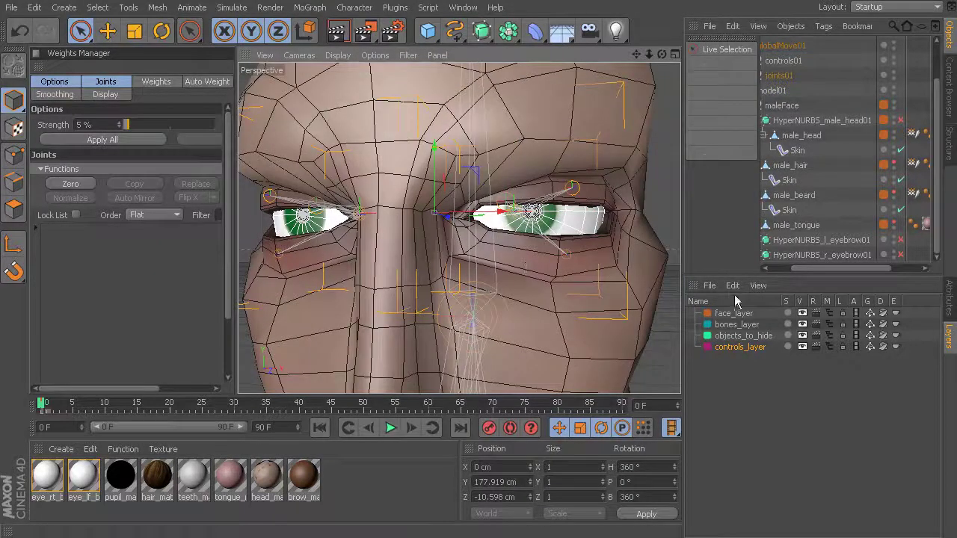
pyautogui.click(710, 285)
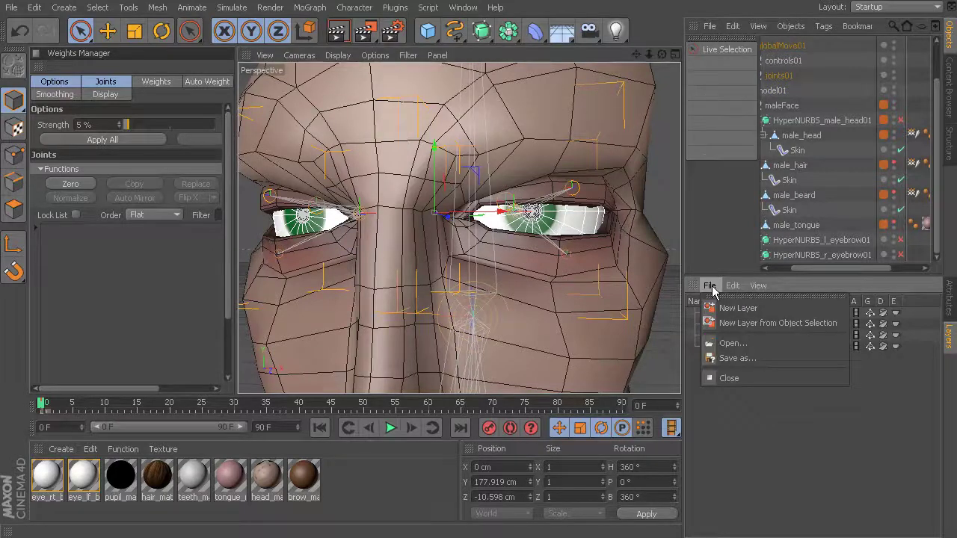
pyautogui.click(773, 322)
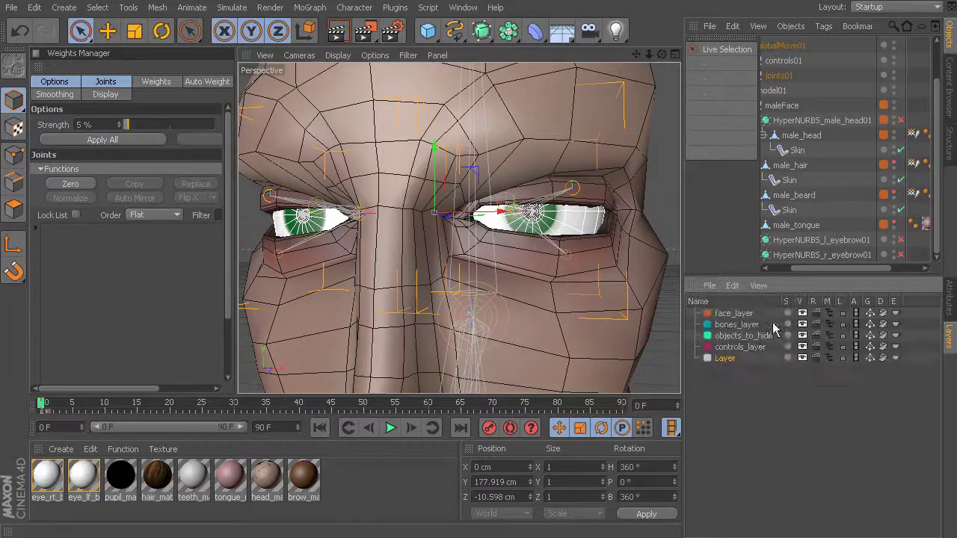
pyautogui.click(803, 358)
# - Add both pupils to the new hidden layer
pyautogui.keyDown('alt'); pyautogui.moveTo(526, 215); pyautogui.dragTo(562, 223); pyautogui.keyUp('alt')
pyautogui.click(534, 215)
pyautogui.keyDown('shift'); pyautogui.click(388, 229); pyautogui.keyUp('shift')
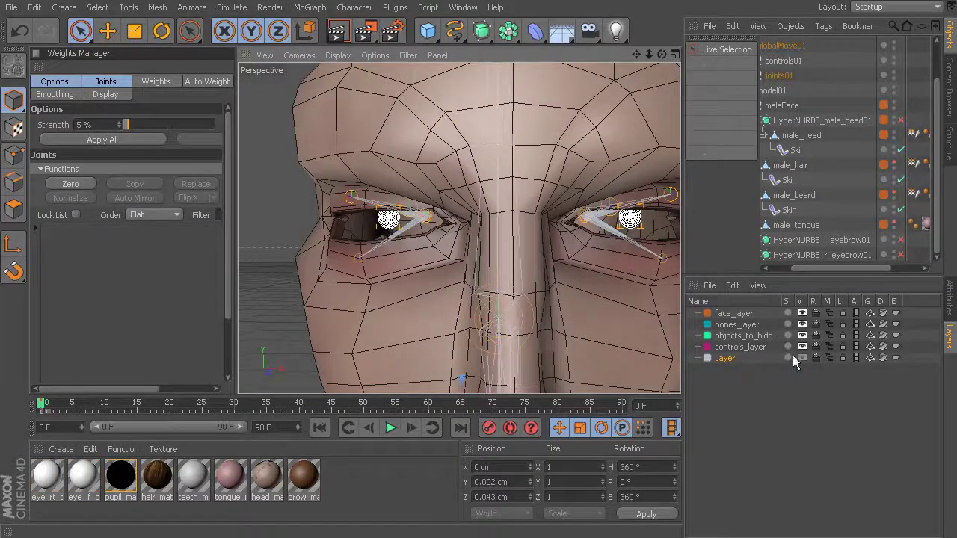
pyautogui.rightClick(723, 359)
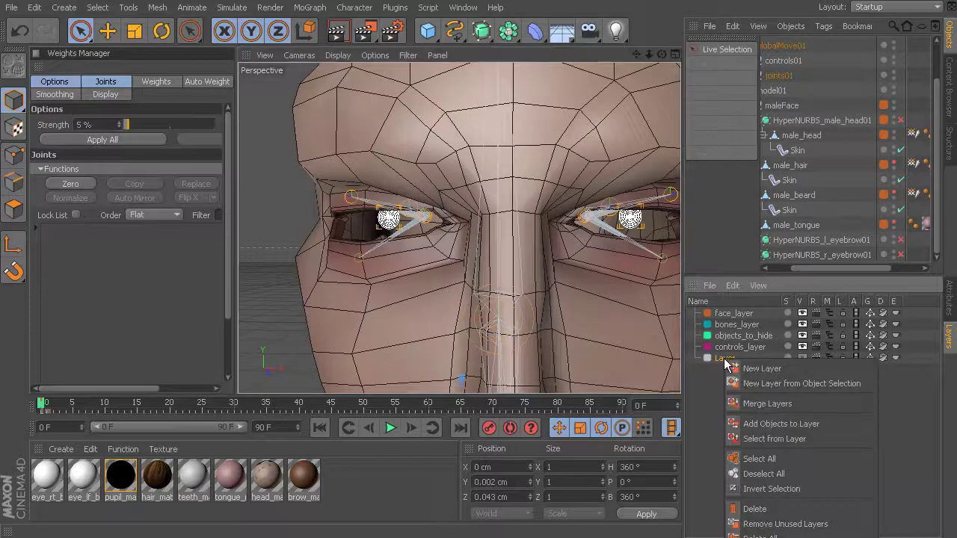
pyautogui.click(785, 424)
# - Lock face_layer again so that only the eyelid joints can be picked around the eye
pyautogui.keyDown('alt'); pyautogui.moveTo(470, 273); pyautogui.dragTo(335, 239); pyautogui.keyUp('alt')
pyautogui.click(560, 204)
pyautogui.keyDown('alt'); pyautogui.moveTo(455, 235); pyautogui.dragTo(498, 239, button='right'); pyautogui.keyUp('alt')
pyautogui.keyDown('alt'); pyautogui.moveTo(498, 239); pyautogui.dragTo(437, 225); pyautogui.keyUp('alt')
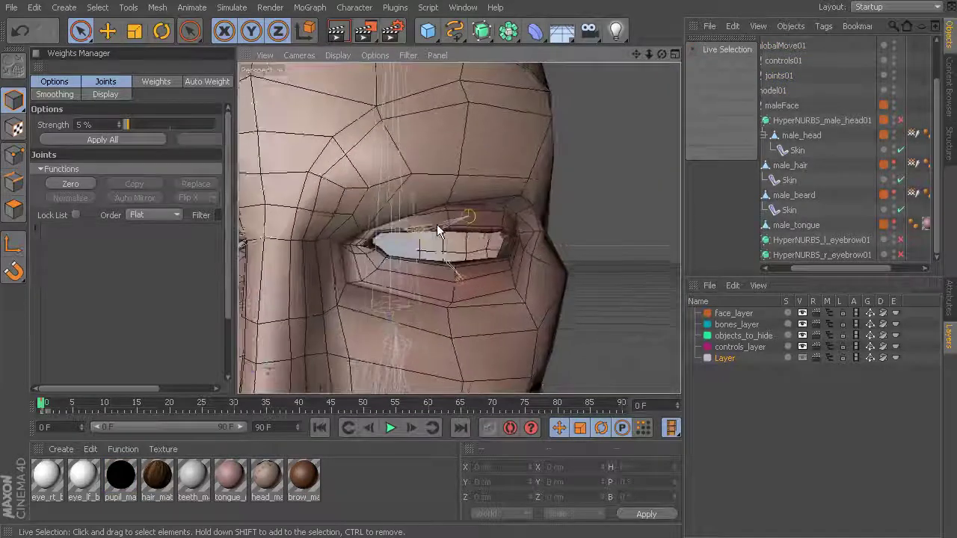
pyautogui.click(438, 226)
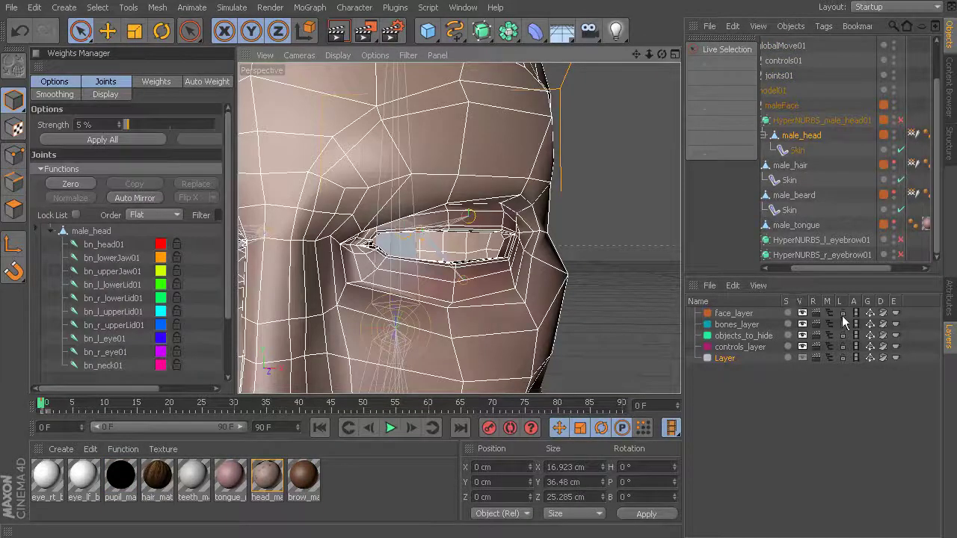
pyautogui.click(843, 314)
# - Freeze all transformations of the left eyelid joints bn_l_upperLid01 and bn_l_lowerLid01
pyautogui.click(468, 225)
pyautogui.keyDown('alt'); pyautogui.moveTo(468, 225); pyautogui.dragTo(526, 276); pyautogui.keyUp('alt')
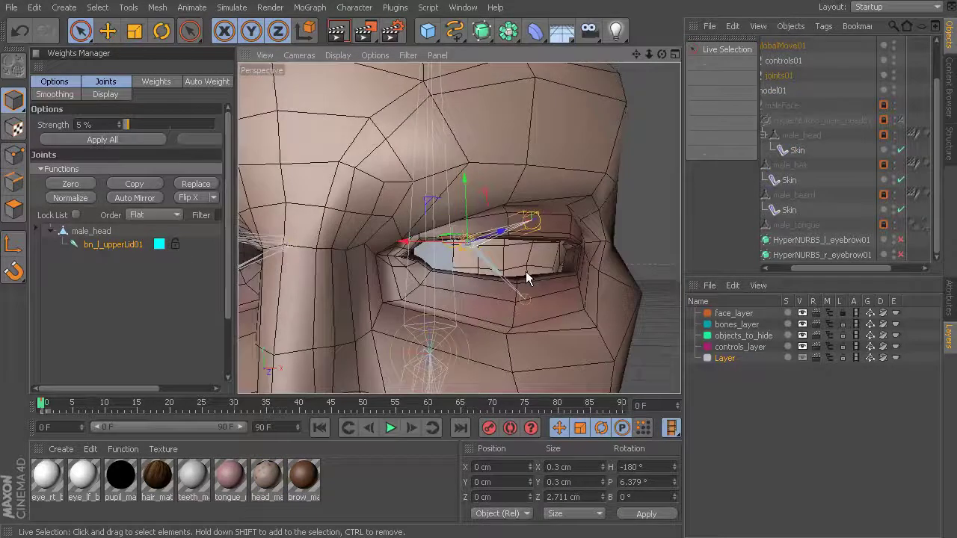
pyautogui.click(949, 303)
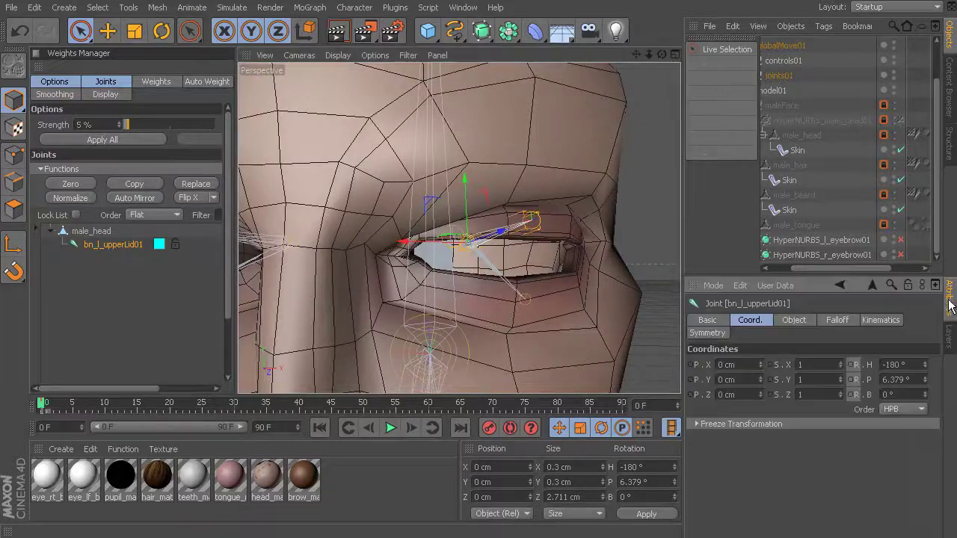
pyautogui.click(712, 423)
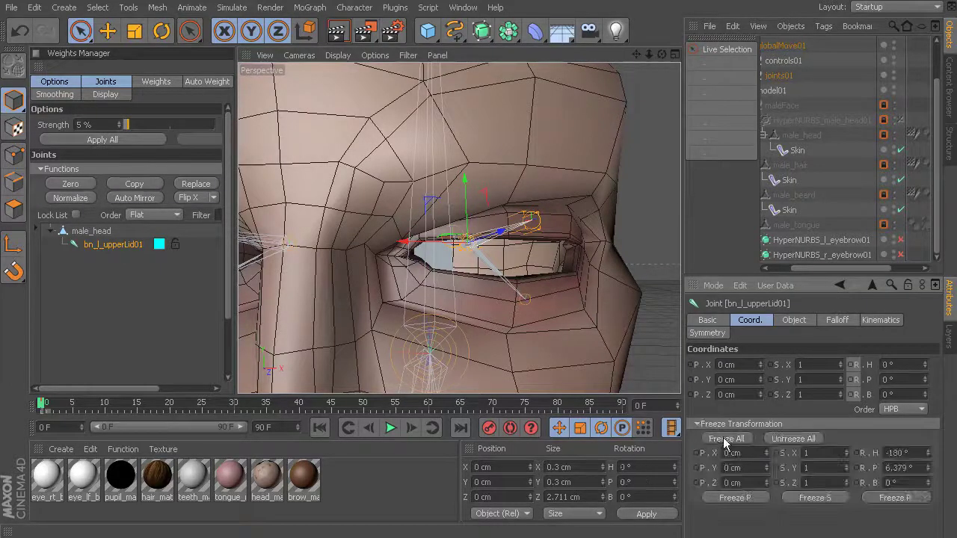
pyautogui.click(506, 280)
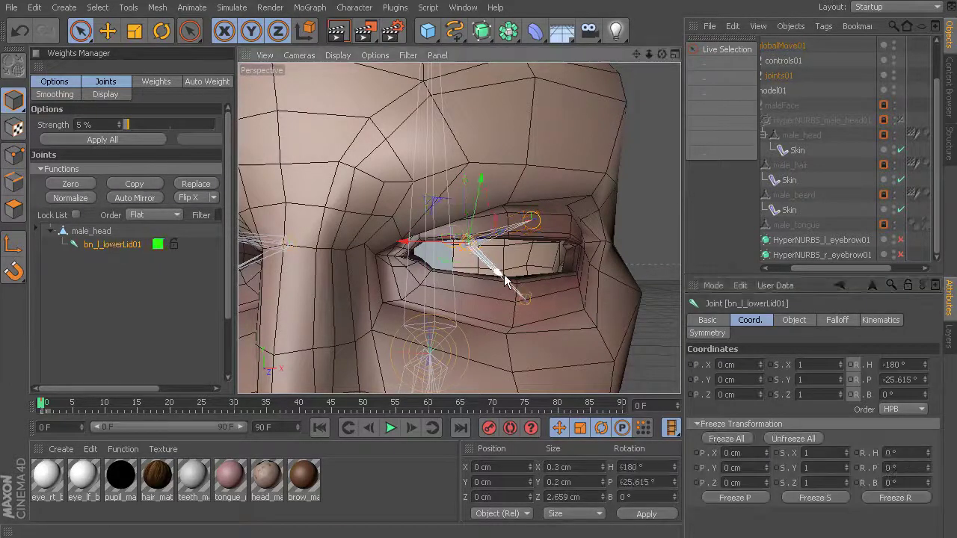
pyautogui.click(698, 424)
pyautogui.click(697, 424)
pyautogui.click(712, 438)
# - Freeze all transformations of the right eyelid joints bn_r_upperLid01 and bn_r_lowerLid01
pyautogui.keyDown('alt'); pyautogui.moveTo(385, 325); pyautogui.dragTo(478, 324, button='middle'); pyautogui.keyUp('alt')
pyautogui.keyDown('alt'); pyautogui.moveTo(478, 323); pyautogui.dragTo(505, 321); pyautogui.keyUp('alt')
pyautogui.click(388, 242)
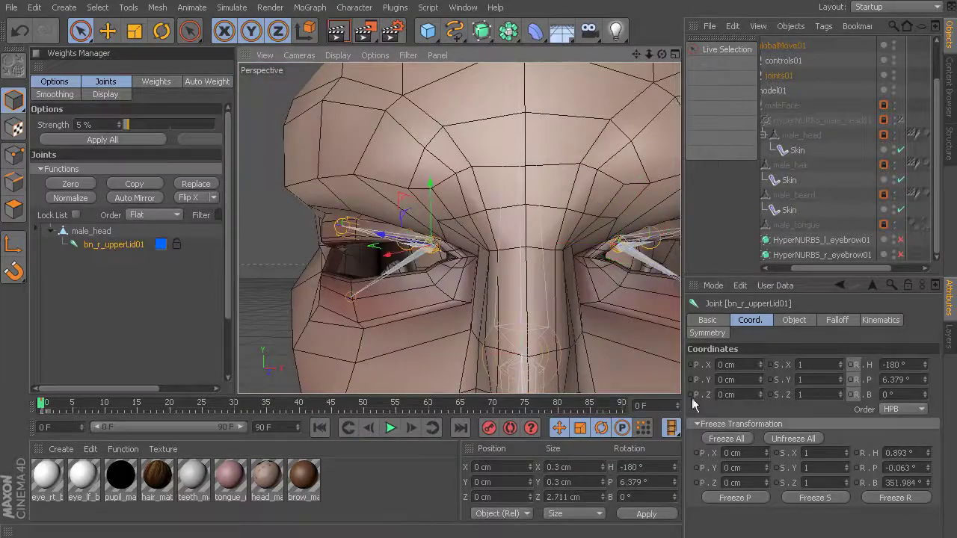
pyautogui.click(722, 438)
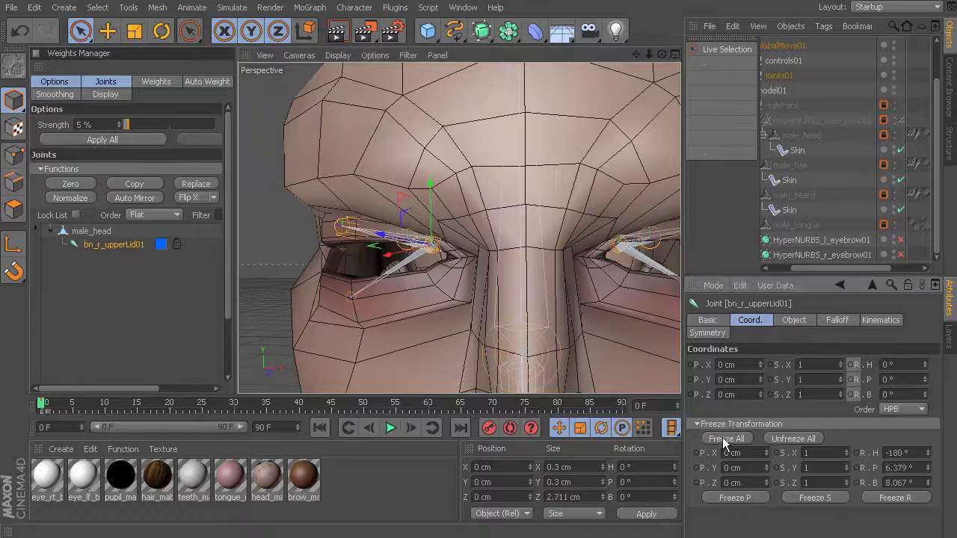
pyautogui.click(386, 271)
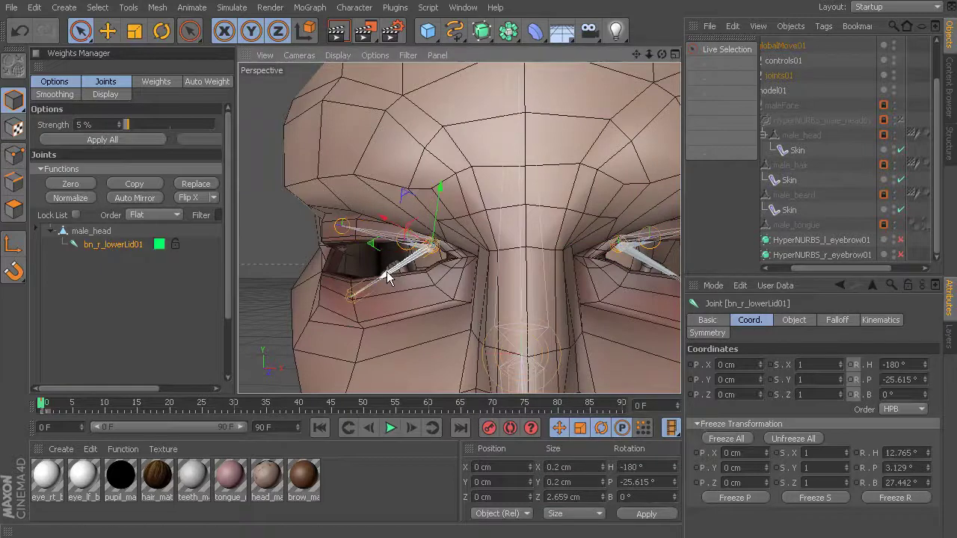
pyautogui.click(728, 440)
# - Select the left upper eyelid joint bn_l_upperLid01 and turn on autokeying
pyautogui.keyDown('alt'); pyautogui.moveTo(303, 263); pyautogui.dragTo(322, 242); pyautogui.keyUp('alt')
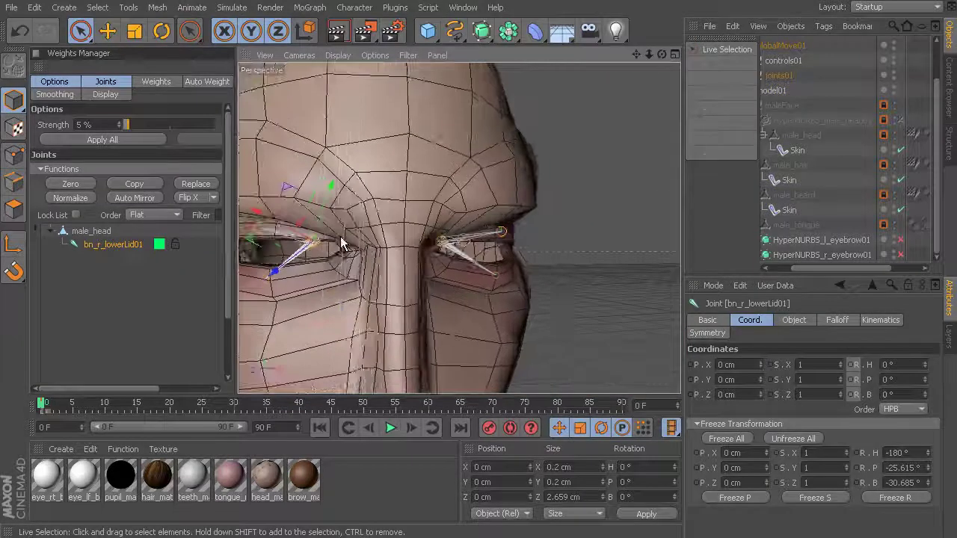
pyautogui.keyDown('alt'); pyautogui.moveTo(321, 242); pyautogui.dragTo(519, 255, button='right'); pyautogui.keyUp('alt')
pyautogui.keyDown('alt'); pyautogui.moveTo(518, 256); pyautogui.dragTo(441, 239); pyautogui.keyUp('alt')
pyautogui.click(496, 232)
pyautogui.click(509, 426)
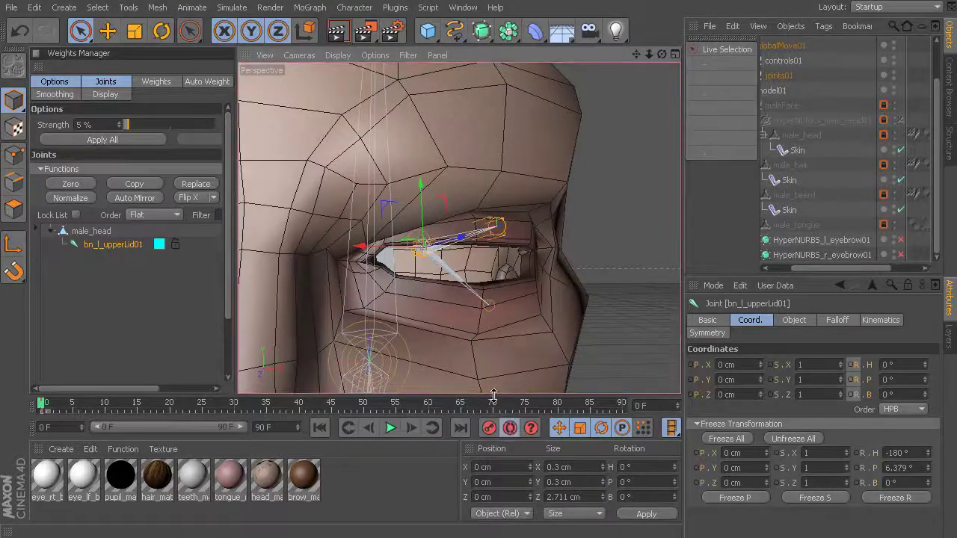
pyautogui.keyDown('alt'); pyautogui.moveTo(472, 272); pyautogui.dragTo(419, 307); pyautogui.keyUp('alt')
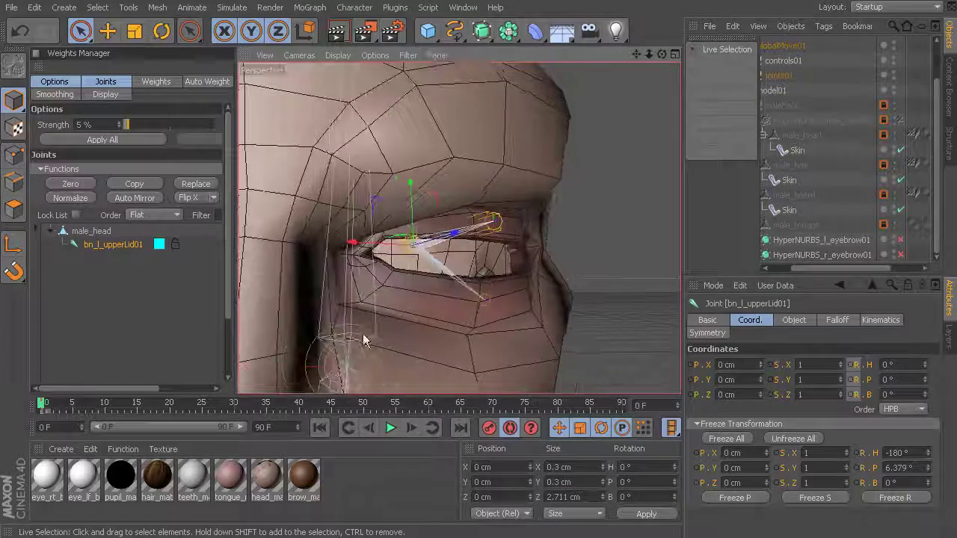
# - Key the left upper eyelid rotated shut to about -23.5° pitch at frame 20 and raised to about 6° at frame 40
pyautogui.click(171, 404)
pyautogui.keyDown('alt'); pyautogui.moveTo(261, 366); pyautogui.dragTo(444, 272); pyautogui.keyUp('alt')
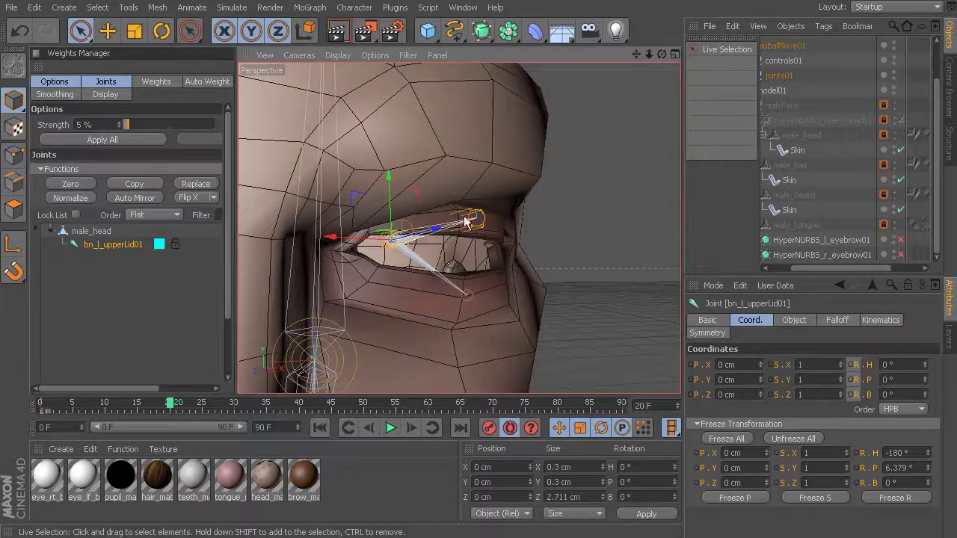
pyautogui.press('r')
pyautogui.moveTo(430, 230); pyautogui.dragTo(417, 240)
pyautogui.moveTo(172, 404); pyautogui.dragTo(299, 404)
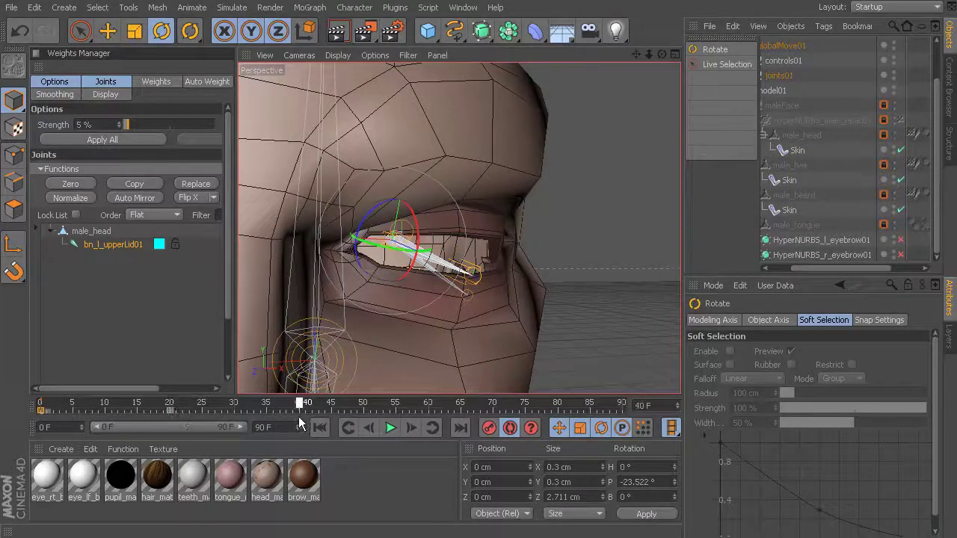
pyautogui.moveTo(416, 241); pyautogui.dragTo(414, 204)
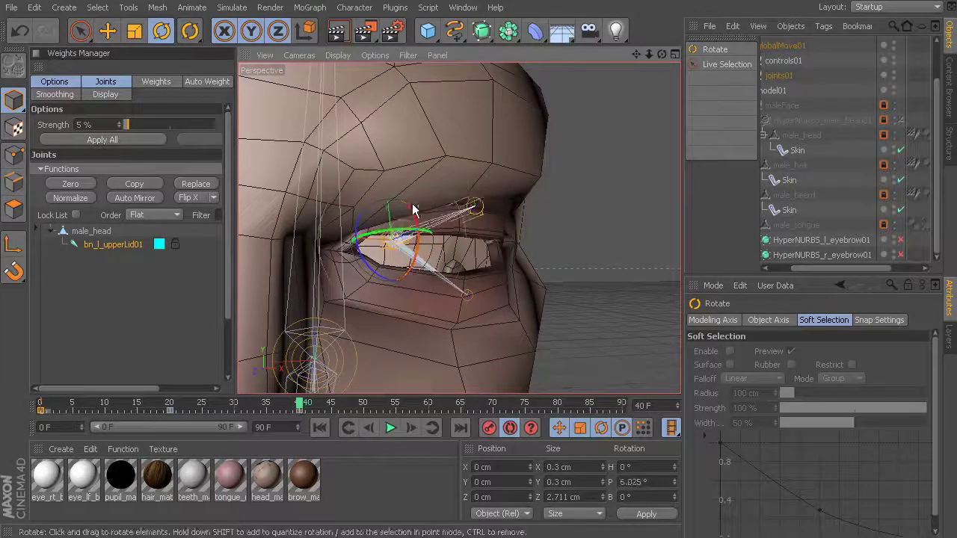
pyautogui.moveTo(299, 406)
pyautogui.mouseDown()
pyautogui.moveTo(63, 410)
pyautogui.moveTo(293, 407)
pyautogui.moveTo(298, 424)
pyautogui.mouseUp()
# - Key bn_l_lowerLid01 in its rest pose at frame 40 and rotated down to about -21.6° pitch at frame 60
pyautogui.keyDown('alt'); pyautogui.moveTo(467, 296); pyautogui.dragTo(456, 276); pyautogui.keyUp('alt')
pyautogui.click(456, 278)
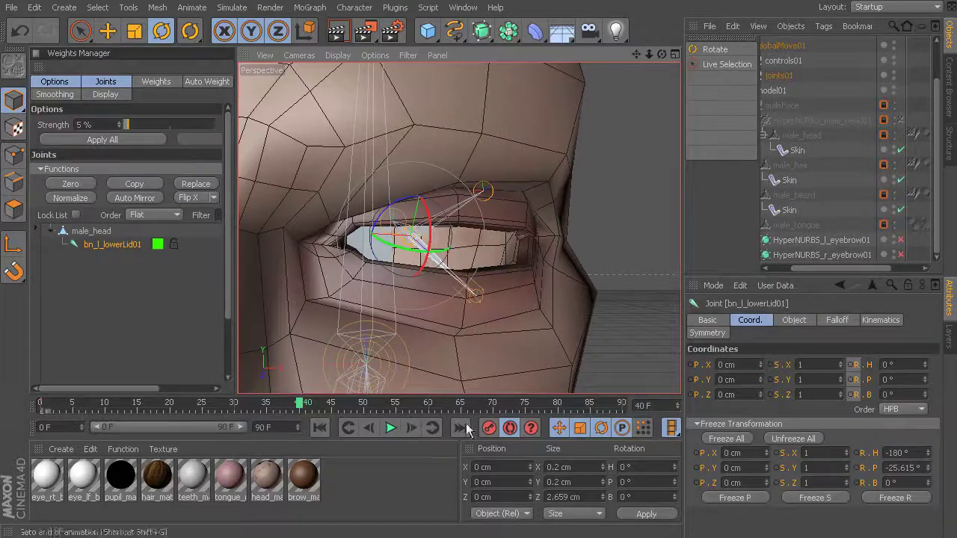
pyautogui.click(489, 427)
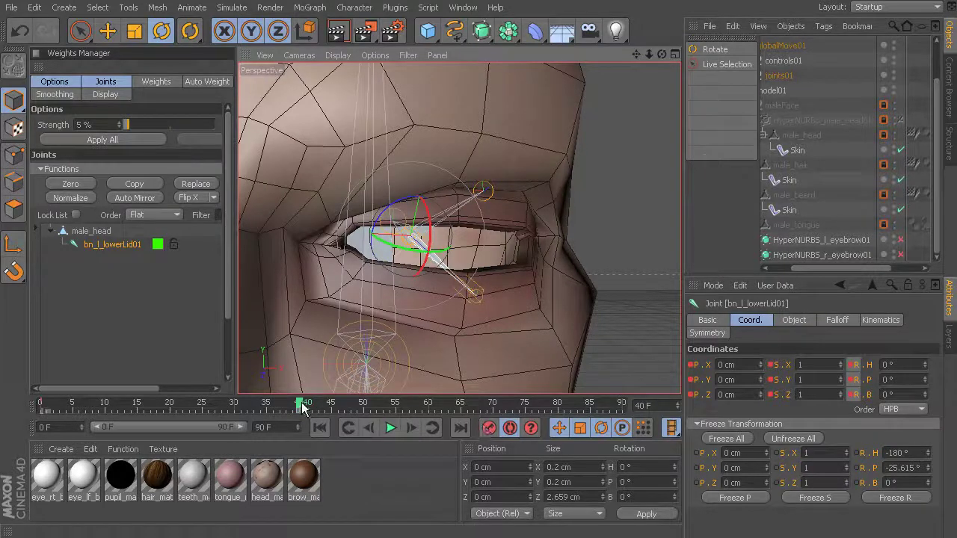
pyautogui.moveTo(303, 406); pyautogui.dragTo(430, 415)
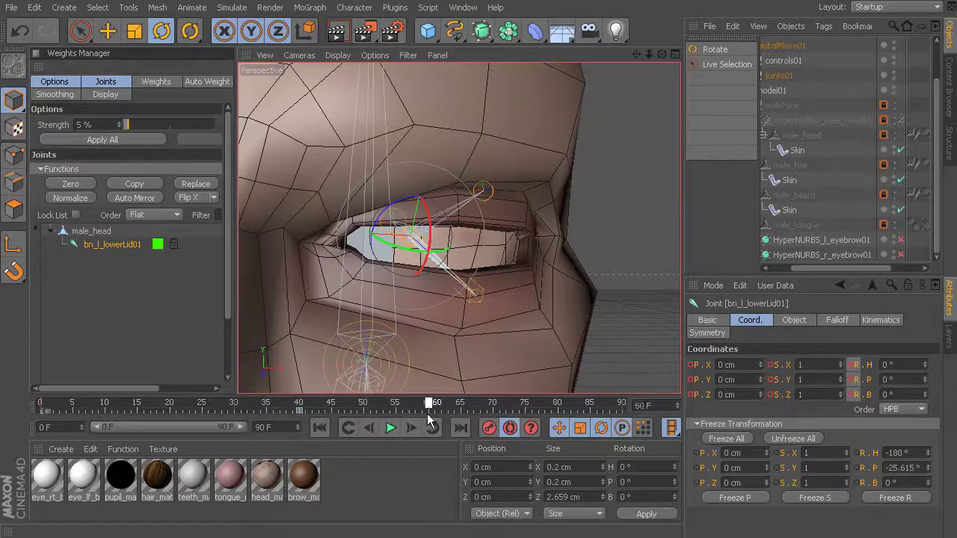
pyautogui.moveTo(437, 256); pyautogui.dragTo(427, 232)
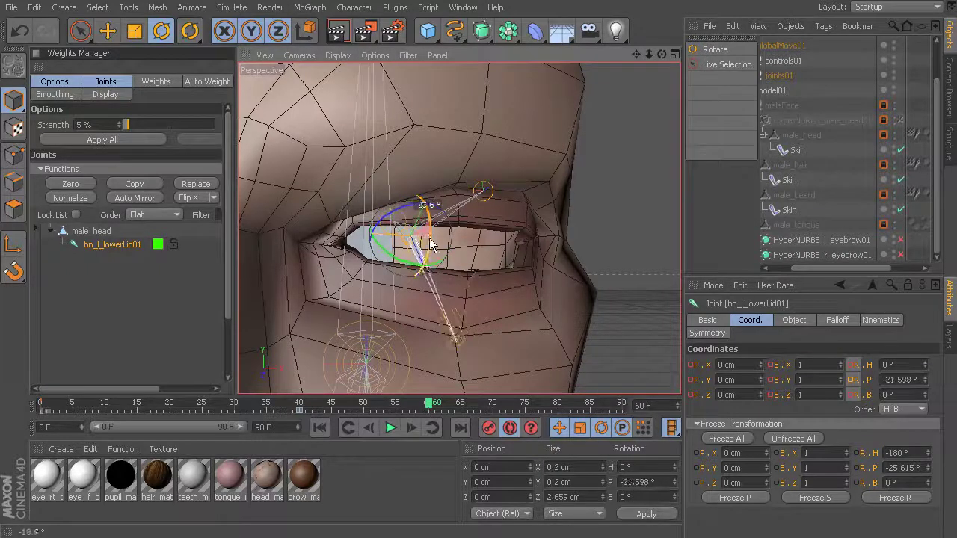
pyautogui.moveTo(428, 408)
pyautogui.mouseDown()
pyautogui.moveTo(363, 408)
pyautogui.moveTo(427, 408)
pyautogui.mouseUp()
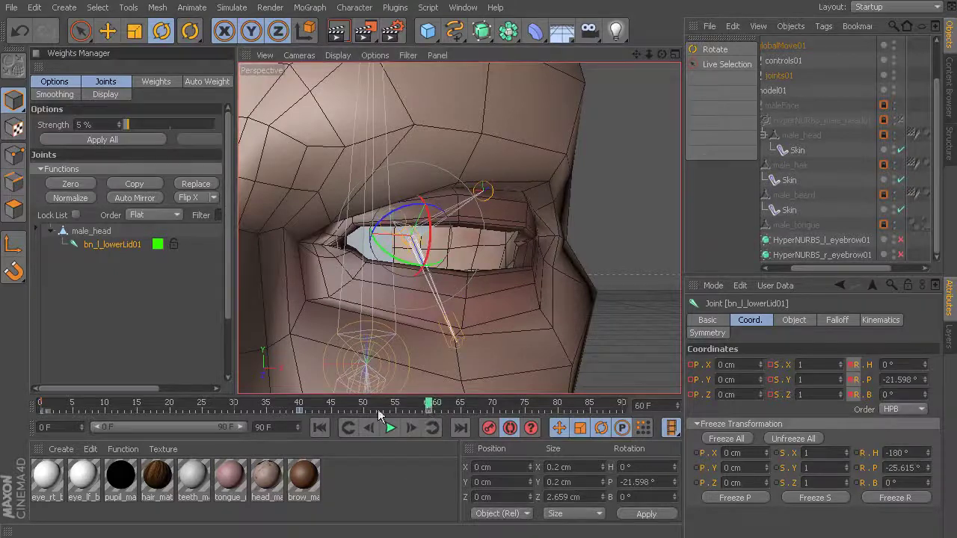
# - Copy the lower eyelid joint's frame 40 key to frame 80 and return the timeline to frame 0
pyautogui.click(300, 412)
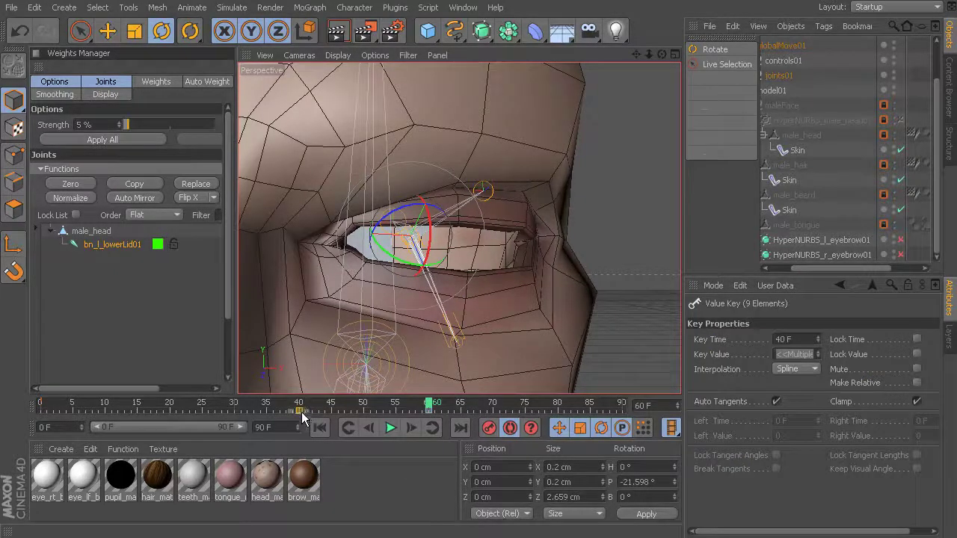
pyautogui.moveTo(298, 416); pyautogui.dragTo(559, 427)
pyautogui.moveTo(431, 407); pyautogui.dragTo(41, 418)
# - Unlock face_layer and select the male_head mesh
pyautogui.click(508, 222)
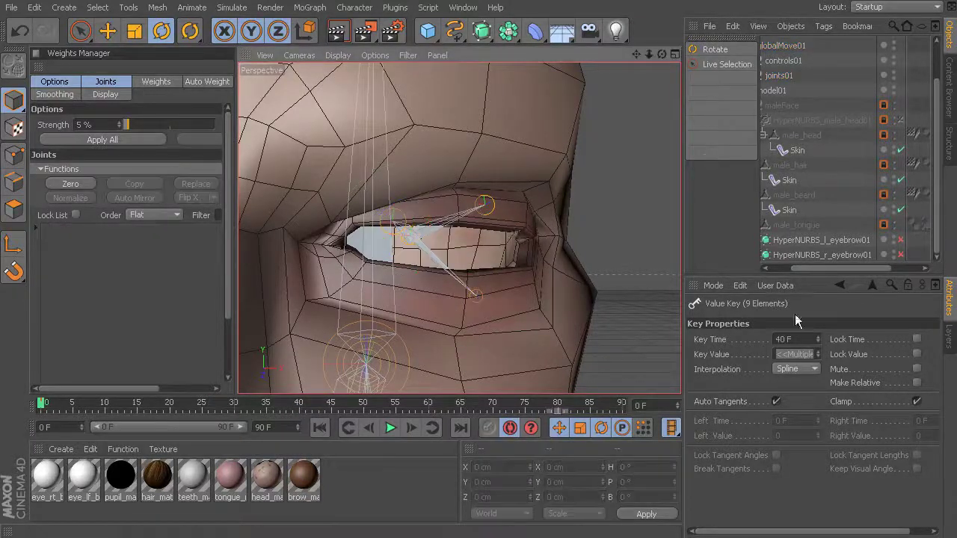
pyautogui.click(948, 340)
pyautogui.click(843, 314)
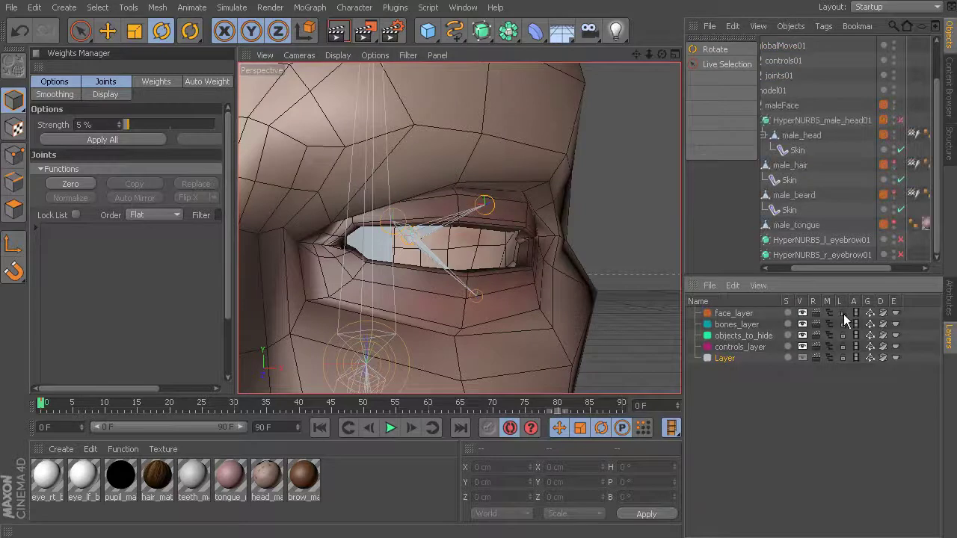
pyautogui.click(549, 193)
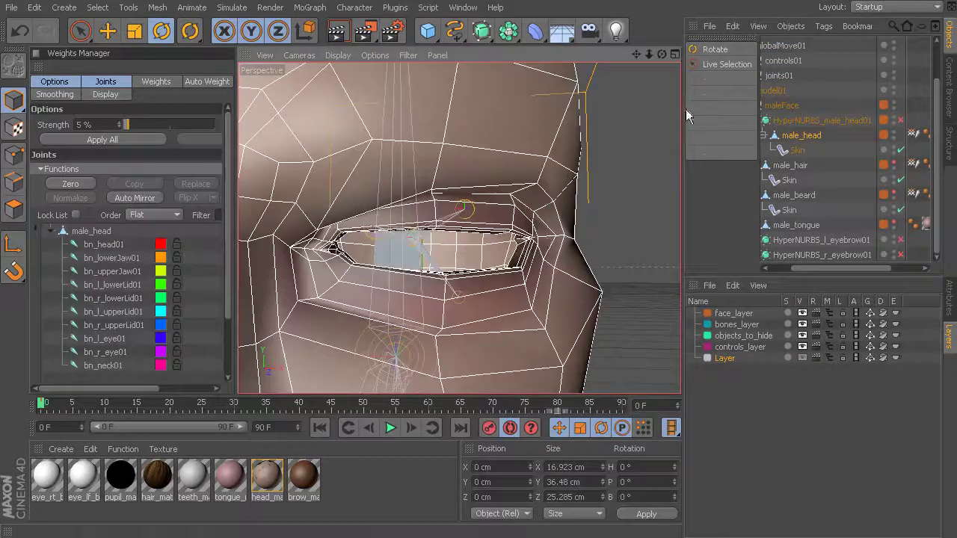
# - Activate the Weight Tool with symmetry by Name, matching _l_ on the left to _r_ on the right
pyautogui.click(354, 8)
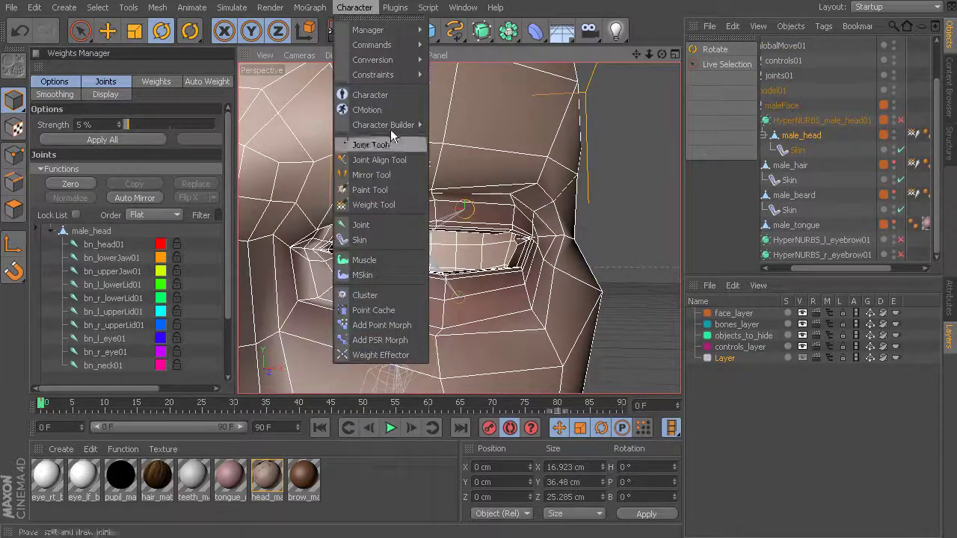
pyautogui.click(388, 205)
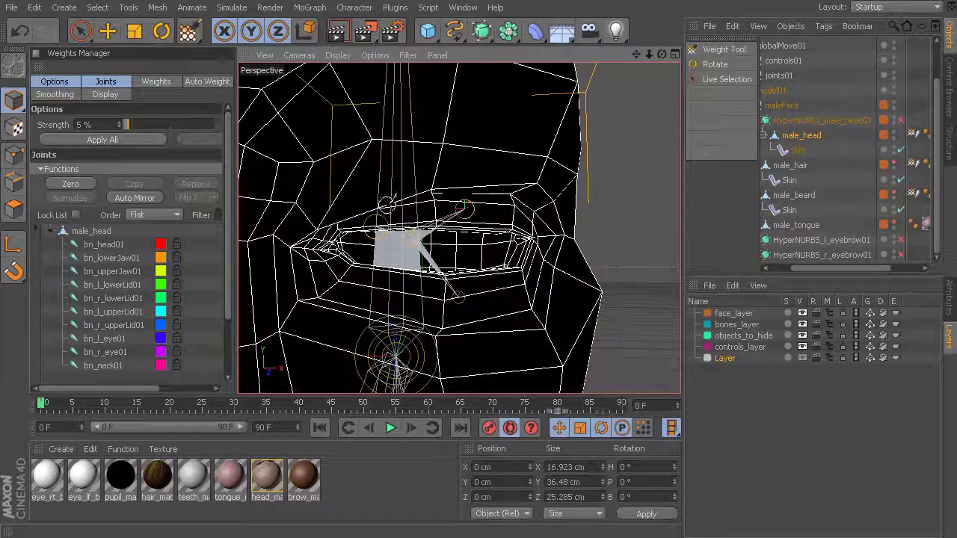
pyautogui.click(951, 307)
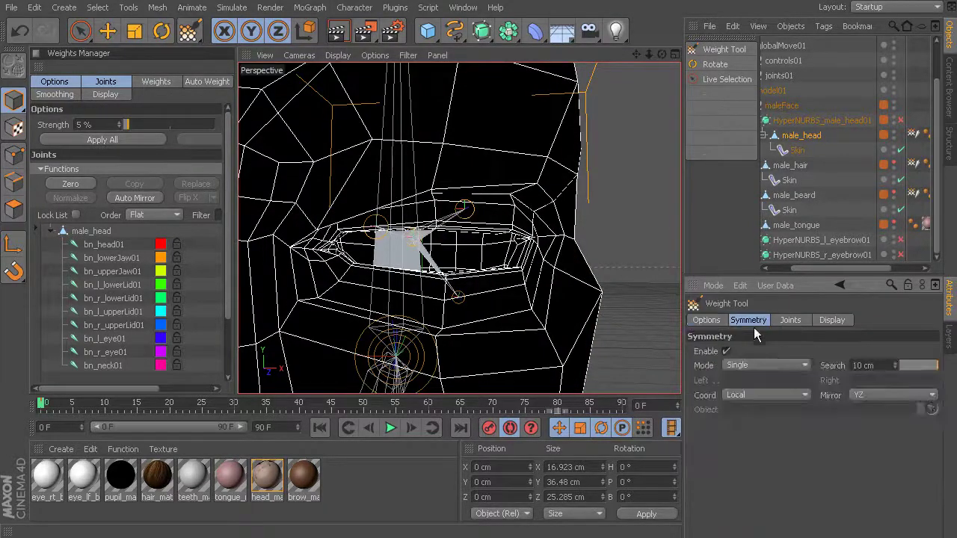
pyautogui.click(747, 365)
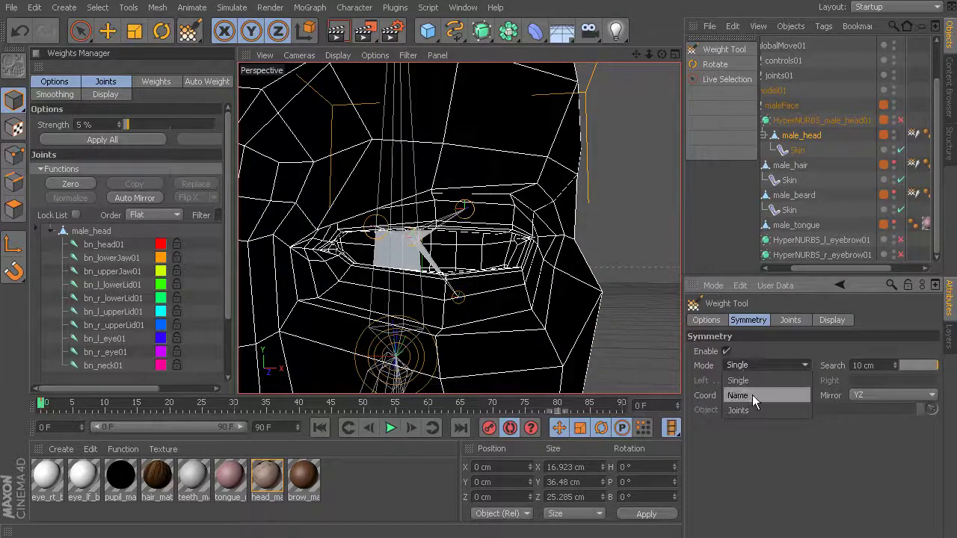
pyautogui.click(752, 394)
pyautogui.click(746, 380)
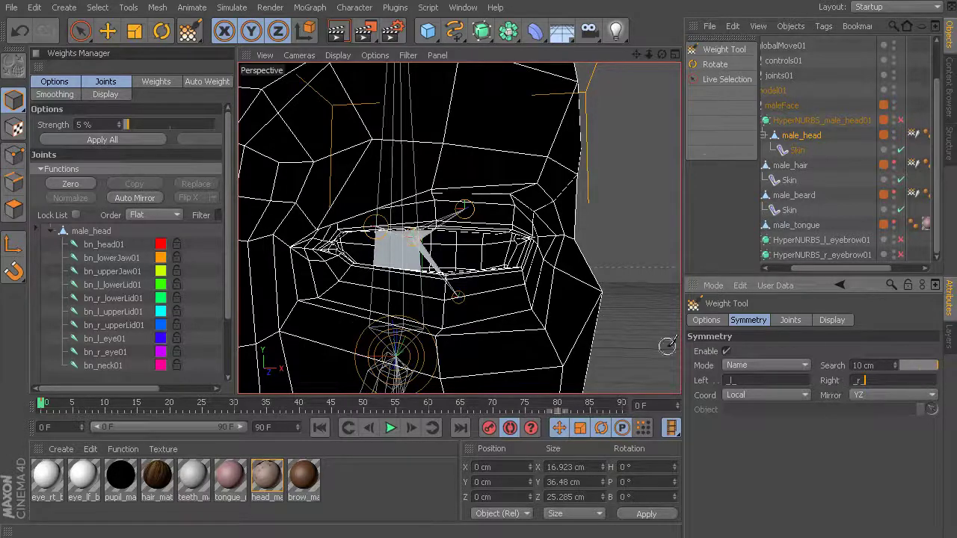
# - Choose bn_l_upperLid01 as the joint to weight, with 100% strength in Abs mode
pyautogui.moveTo(444, 210)
pyautogui.keyDown('alt'); pyautogui.mouseDown()
pyautogui.moveTo(443, 226)
pyautogui.moveTo(444, 218)
pyautogui.mouseUp(); pyautogui.keyUp('alt')
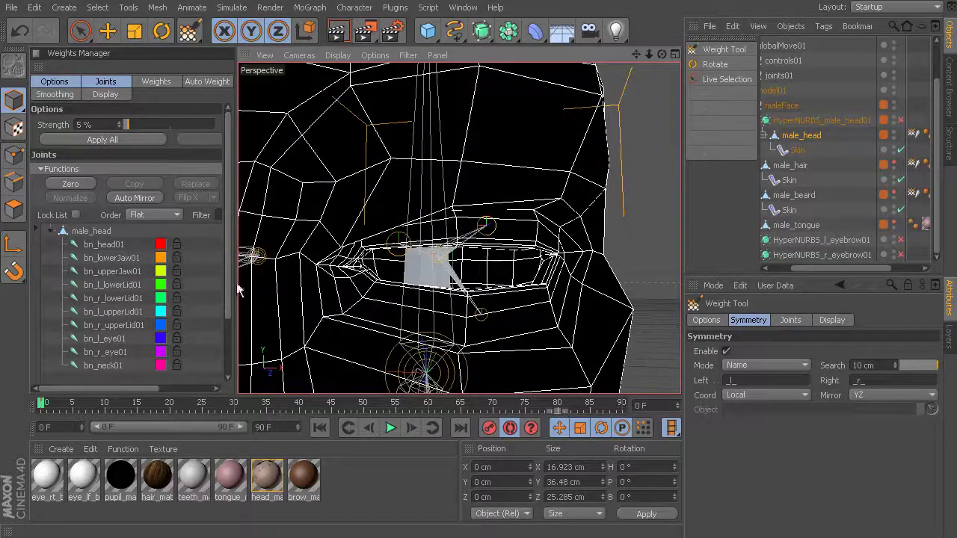
pyautogui.scroll(-1, 228, 288)
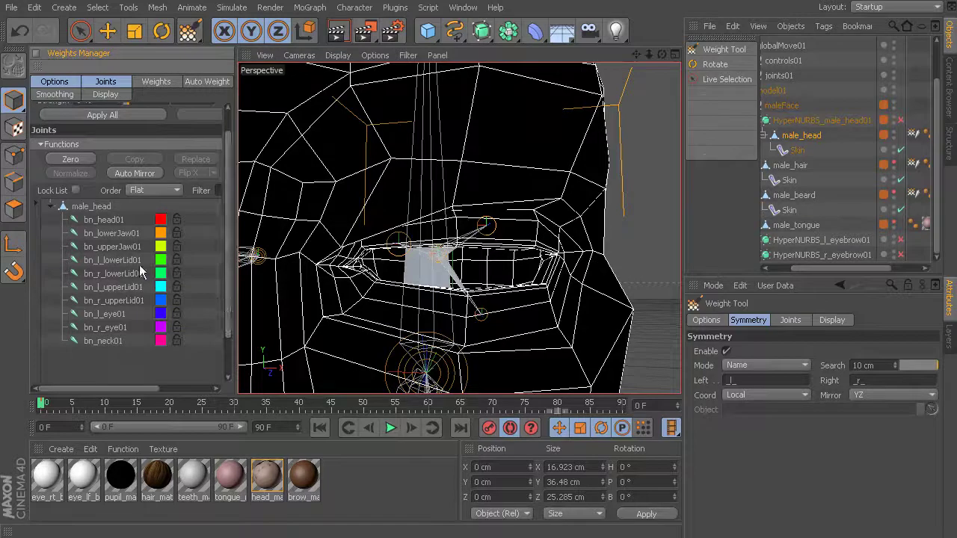
pyautogui.click(106, 288)
pyautogui.keyDown('alt'); pyautogui.moveTo(500, 251); pyautogui.dragTo(401, 282); pyautogui.keyUp('alt')
pyautogui.keyDown('alt'); pyautogui.moveTo(454, 267); pyautogui.dragTo(493, 258); pyautogui.keyUp('alt')
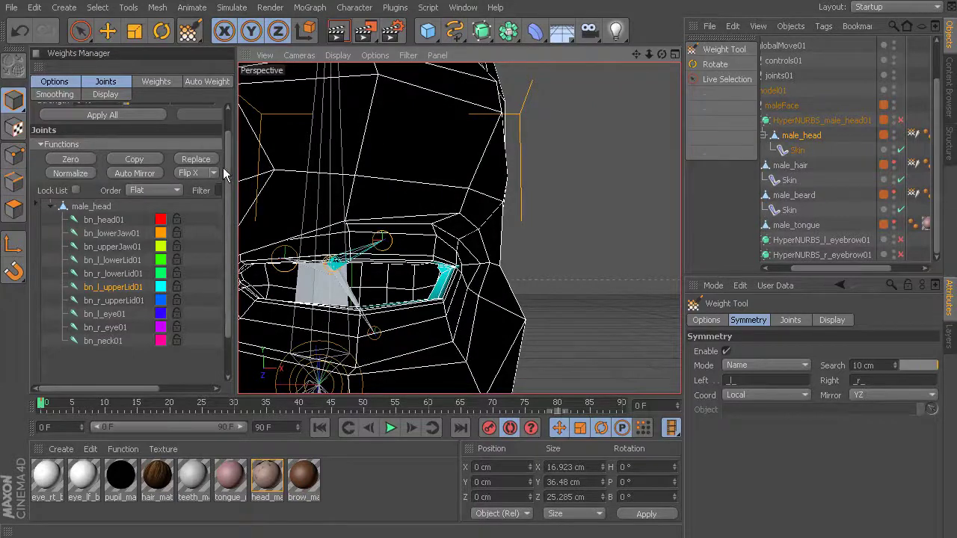
pyautogui.scroll(1, 225, 166)
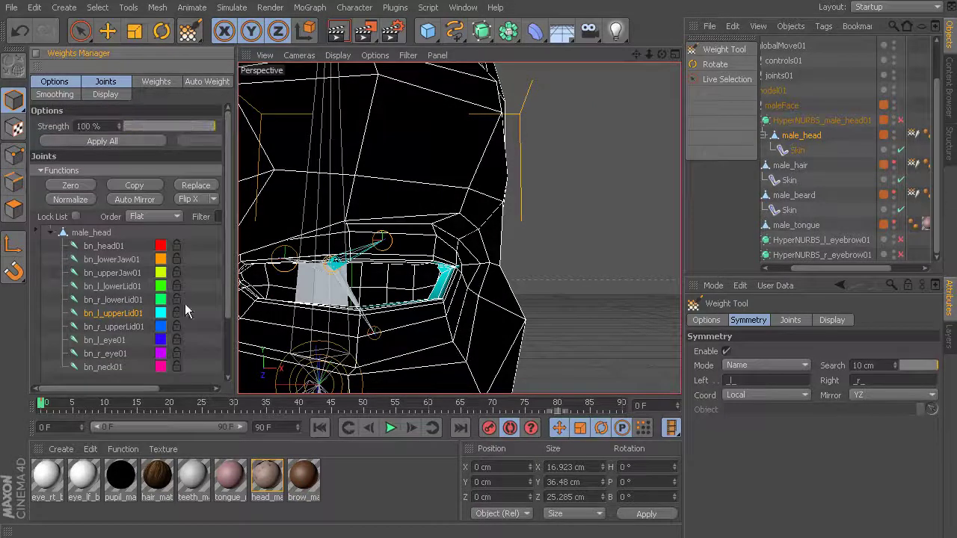
pyautogui.moveTo(123, 389); pyautogui.dragTo(190, 160)
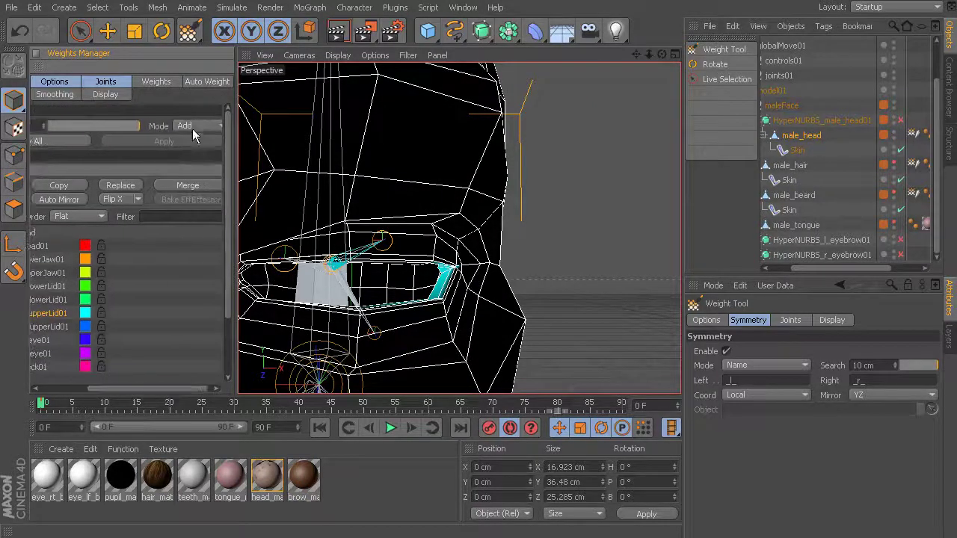
pyautogui.click(193, 126)
pyautogui.click(196, 186)
# - Paint full bn_l_upperLid01 weight over the left upper eyelid and into both eye corners, and scrub the blink to check it
pyautogui.keyDown('alt'); pyautogui.moveTo(448, 227); pyautogui.dragTo(437, 257); pyautogui.keyUp('alt')
pyautogui.keyDown('alt'); pyautogui.moveTo(437, 257); pyautogui.dragTo(435, 263, button='right'); pyautogui.keyUp('alt')
pyautogui.moveTo(435, 263)
pyautogui.keyDown('alt'); pyautogui.mouseDown()
pyautogui.moveTo(465, 238)
pyautogui.moveTo(444, 270)
pyautogui.moveTo(458, 277)
pyautogui.mouseUp(); pyautogui.keyUp('alt')
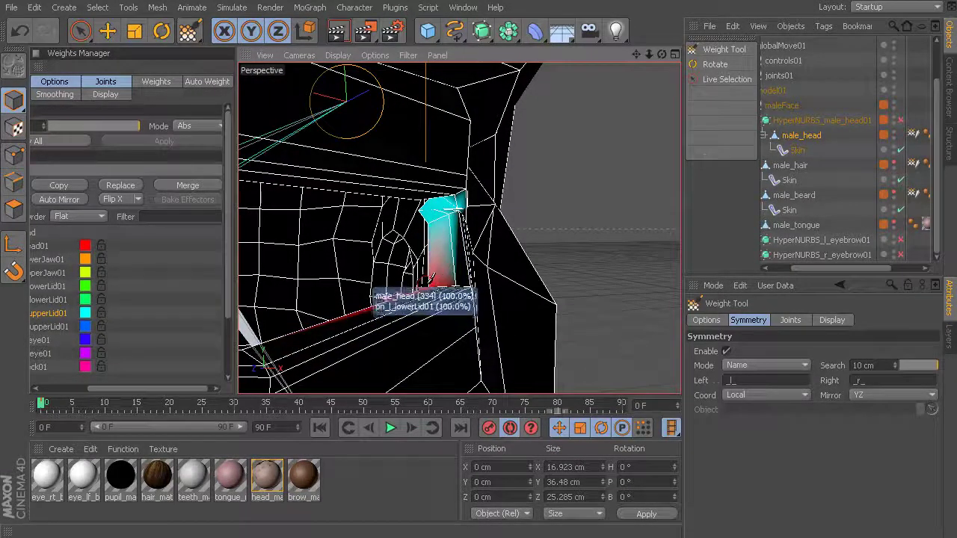
pyautogui.moveTo(445, 257)
pyautogui.keyDown('alt'); pyautogui.mouseDown()
pyautogui.moveTo(459, 229)
pyautogui.moveTo(452, 215)
pyautogui.moveTo(440, 196)
pyautogui.moveTo(438, 211)
pyautogui.moveTo(399, 175)
pyautogui.moveTo(517, 219)
pyautogui.moveTo(513, 246)
pyautogui.moveTo(507, 229)
pyautogui.mouseUp(); pyautogui.keyUp('alt')
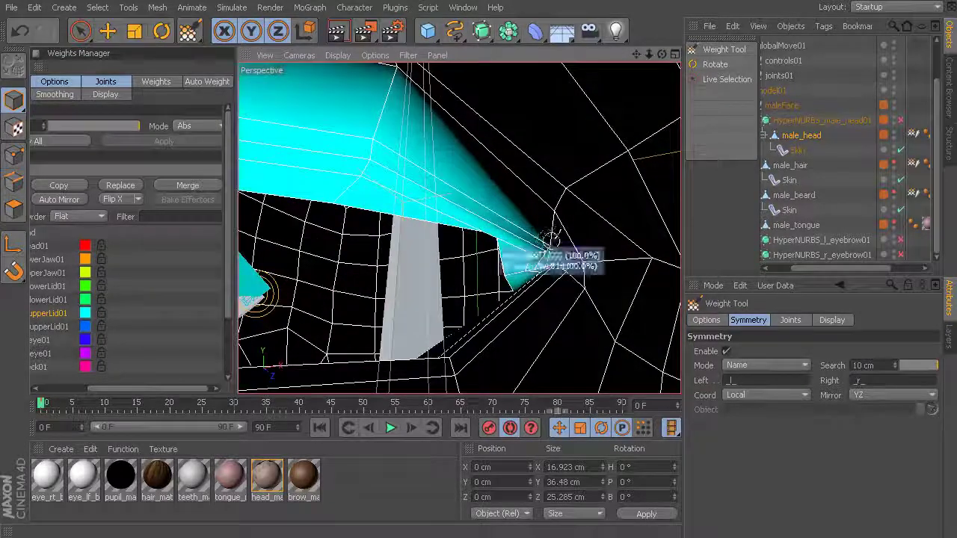
pyautogui.keyDown('alt'); pyautogui.moveTo(519, 225); pyautogui.dragTo(512, 233); pyautogui.keyUp('alt')
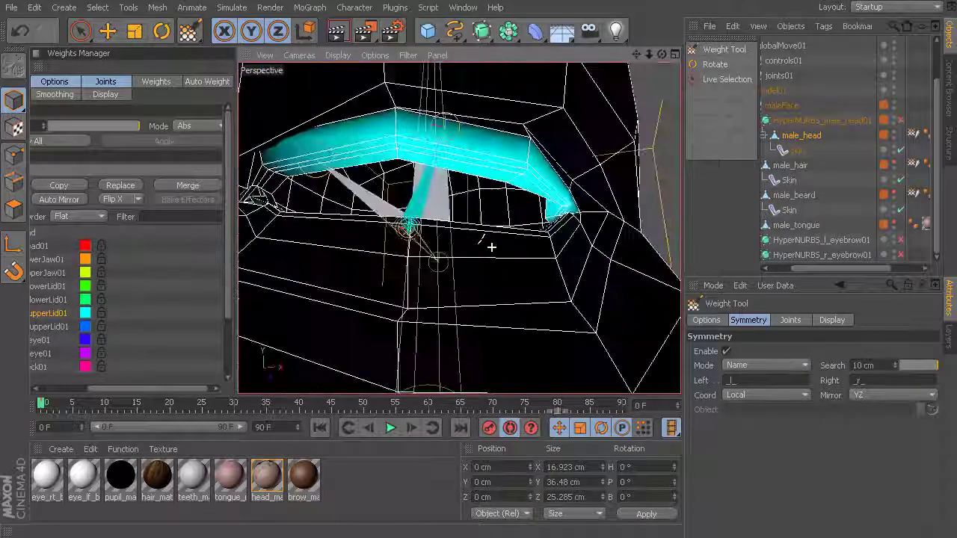
pyautogui.moveTo(385, 221)
pyautogui.keyDown('alt'); pyautogui.mouseDown()
pyautogui.moveTo(420, 194)
pyautogui.moveTo(359, 177)
pyautogui.moveTo(473, 190)
pyautogui.moveTo(334, 210)
pyautogui.moveTo(365, 209)
pyautogui.moveTo(400, 231)
pyautogui.moveTo(346, 219)
pyautogui.moveTo(455, 218)
pyautogui.moveTo(338, 233)
pyautogui.moveTo(234, 341)
pyautogui.mouseUp(); pyautogui.keyUp('alt')
pyautogui.click(358, 223)
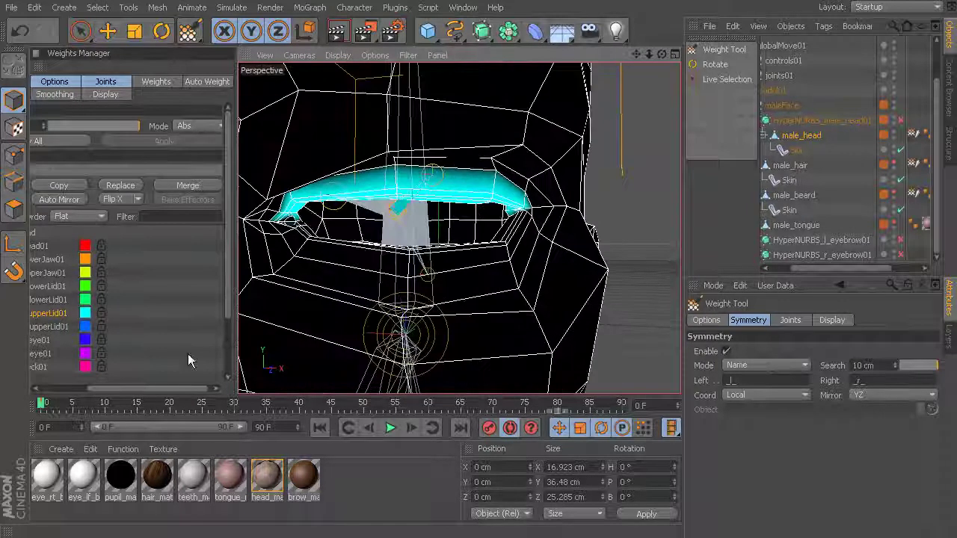
pyautogui.moveTo(41, 406)
pyautogui.mouseDown()
pyautogui.moveTo(172, 406)
pyautogui.moveTo(31, 404)
pyautogui.moveTo(190, 403)
pyautogui.moveTo(64, 403)
pyautogui.moveTo(163, 404)
pyautogui.mouseUp()
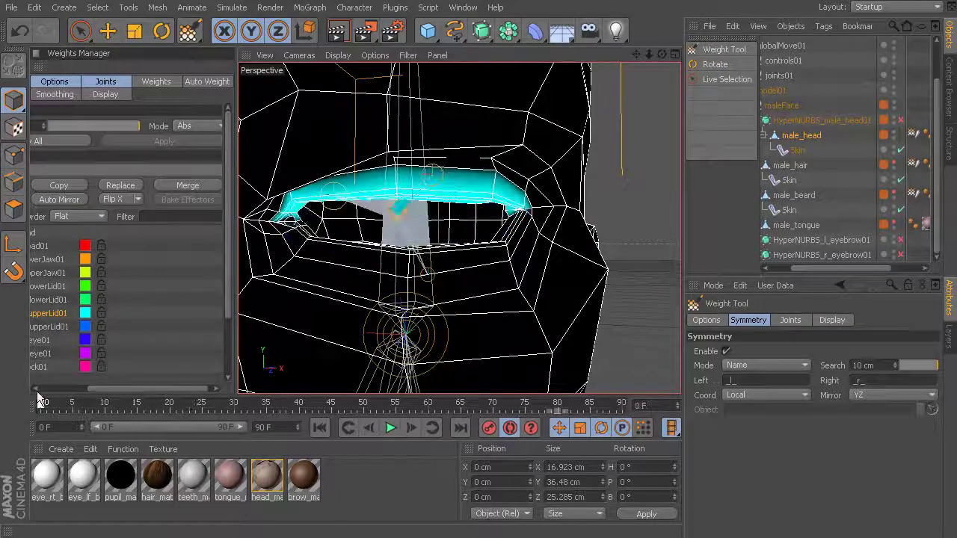
pyautogui.keyDown('alt'); pyautogui.moveTo(346, 271); pyautogui.dragTo(433, 231); pyautogui.keyUp('alt')
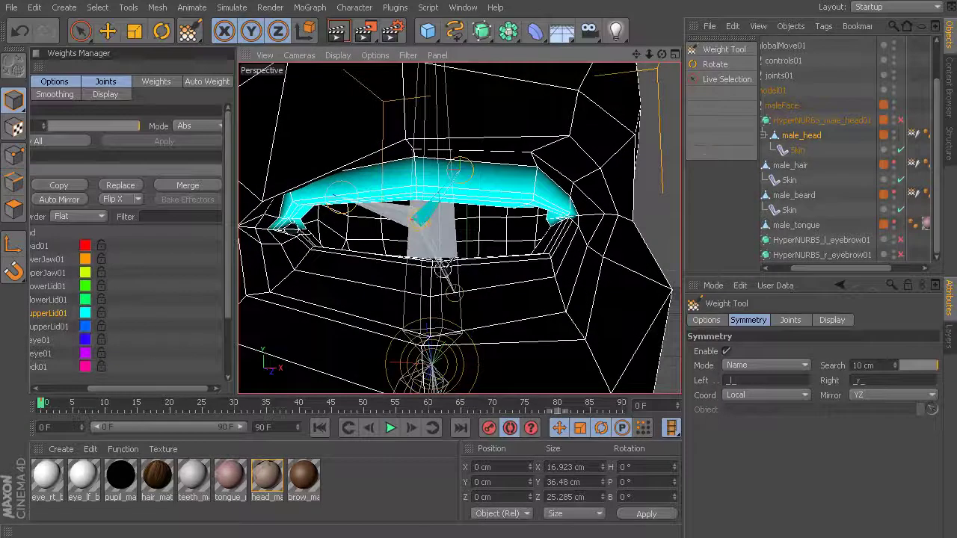
pyautogui.keyDown('alt'); pyautogui.moveTo(318, 192); pyautogui.dragTo(360, 217); pyautogui.keyUp('alt')
pyautogui.keyDown('alt'); pyautogui.moveTo(416, 204); pyautogui.dragTo(424, 209); pyautogui.keyUp('alt')
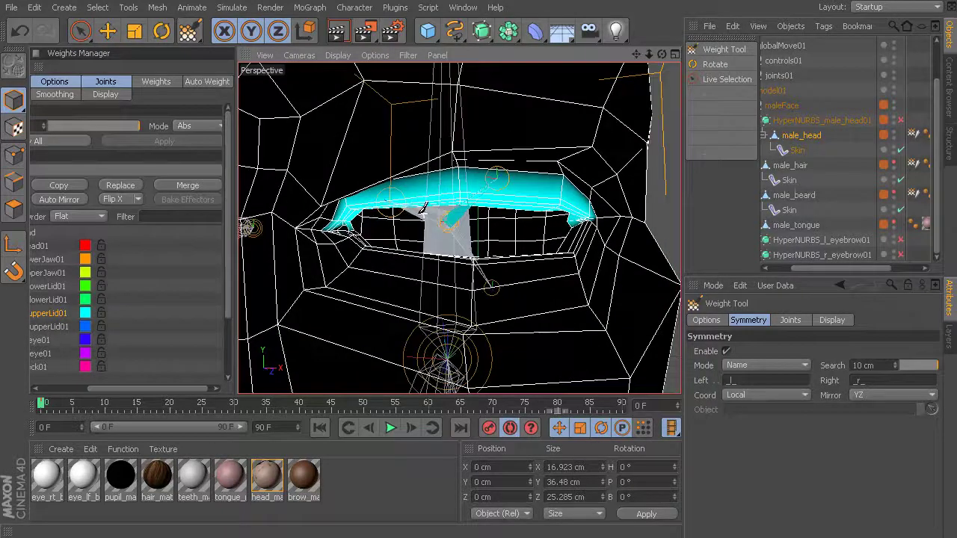
# - Set the weight painting strength to 5% and the mode to Add
pyautogui.moveTo(119, 390); pyautogui.dragTo(30, 332)
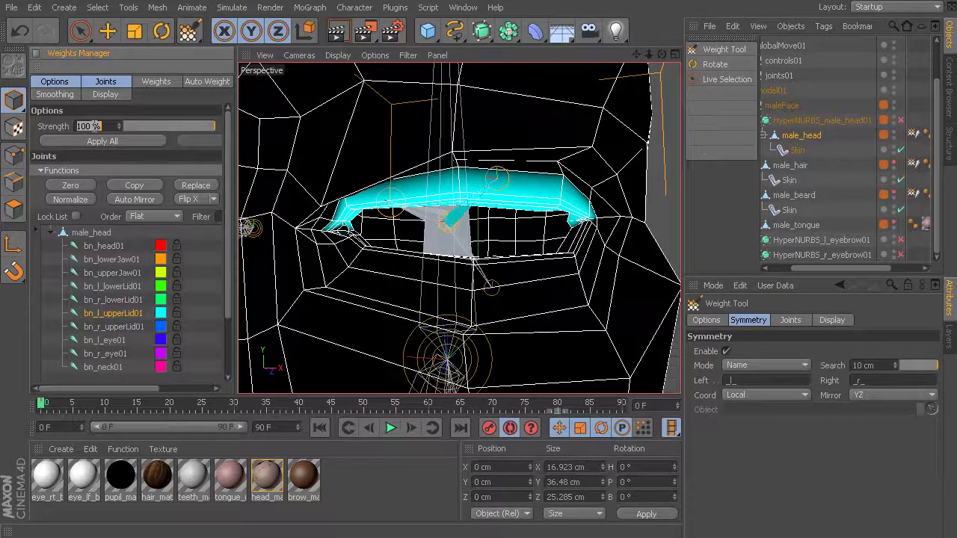
pyautogui.write('5')
pyautogui.press('Return')
pyautogui.moveTo(134, 390); pyautogui.dragTo(193, 390)
pyautogui.click(188, 126)
pyautogui.click(200, 140)
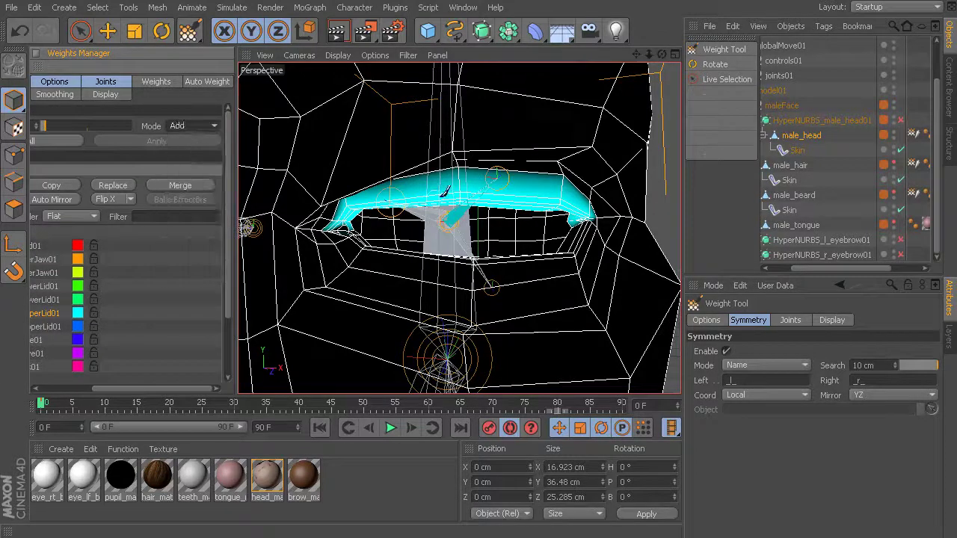
# - With the lid closed at frame 11, build up light bn_l_upperLid01 weight on the crease points above the left upper eyelid
pyautogui.moveTo(66, 411); pyautogui.dragTo(112, 404)
pyautogui.keyDown('alt'); pyautogui.moveTo(463, 226); pyautogui.dragTo(461, 223, button='right'); pyautogui.keyUp('alt')
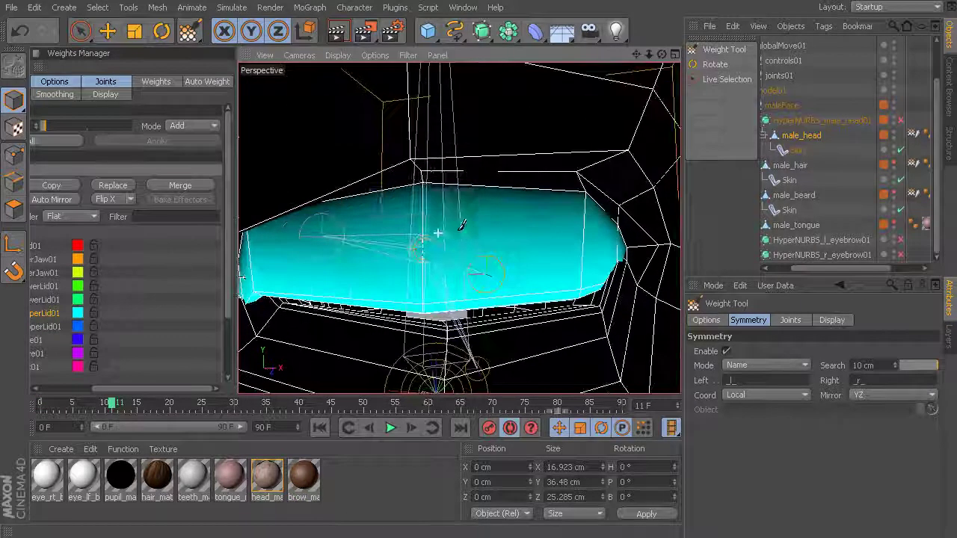
pyautogui.click(424, 214)
pyautogui.keyDown('alt'); pyautogui.moveTo(457, 228); pyautogui.dragTo(429, 236); pyautogui.keyUp('alt')
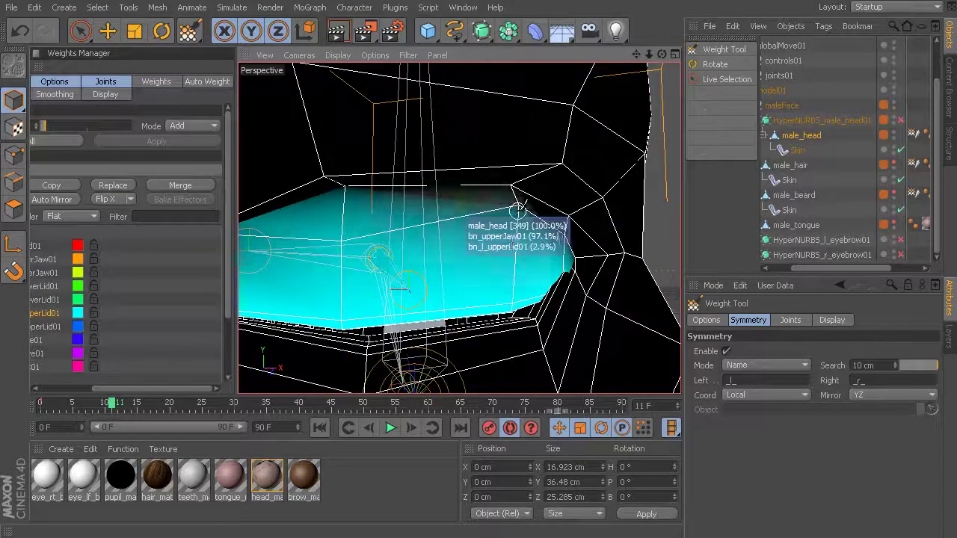
pyautogui.moveTo(519, 209); pyautogui.dragTo(532, 239)
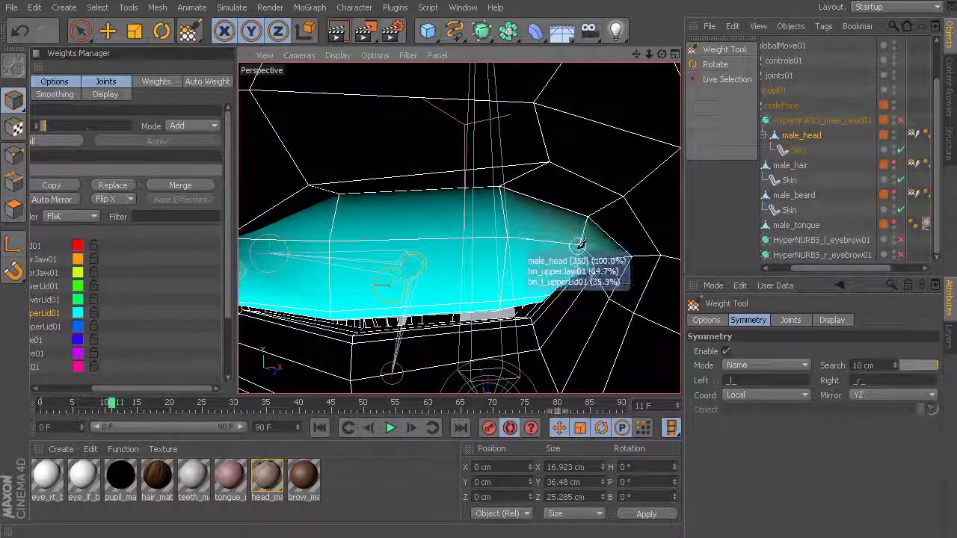
pyautogui.keyDown('alt'); pyautogui.moveTo(581, 242); pyautogui.dragTo(356, 216); pyautogui.keyUp('alt')
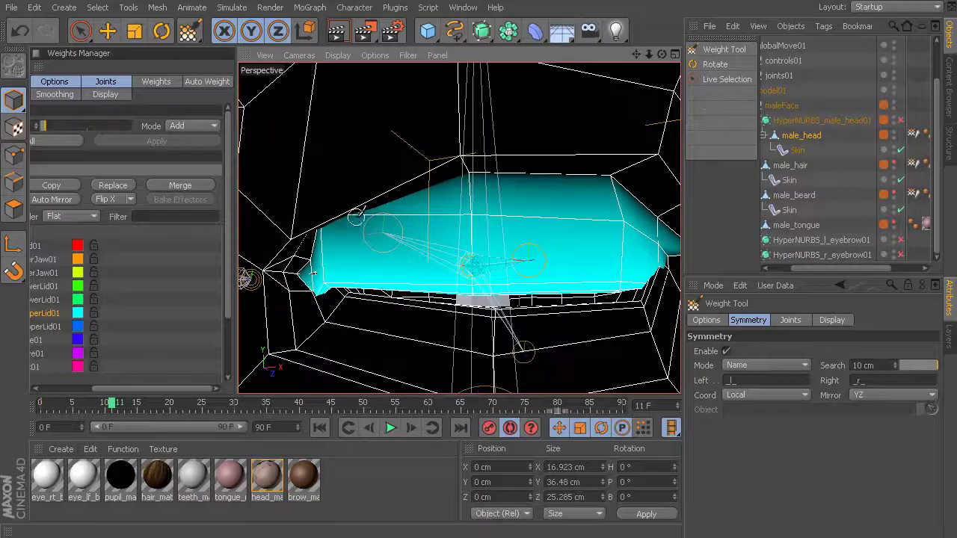
pyautogui.scroll(-2, 391, 224)
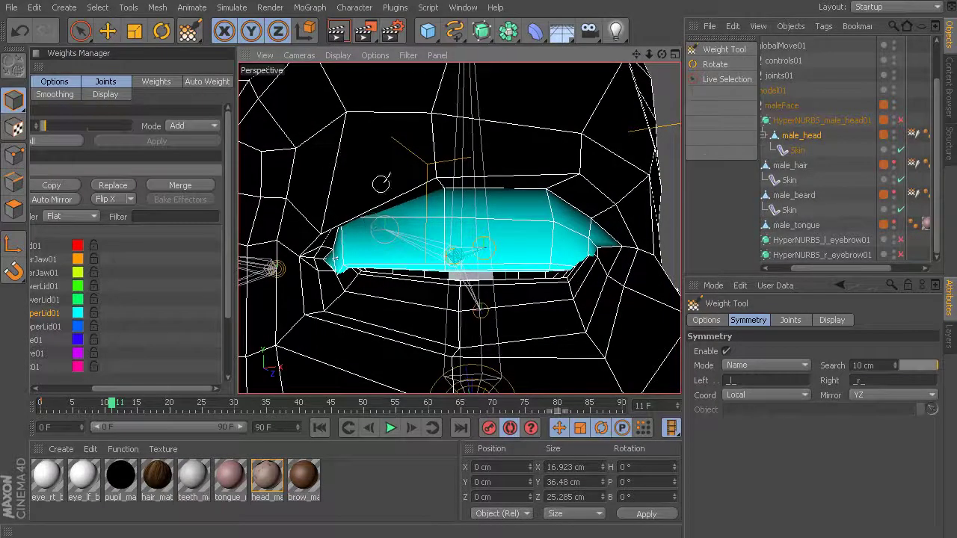
# - Hide the male_head polygons between the left brow and the inner part of the upper eyelid, and return to Model mode
pyautogui.click(15, 207)
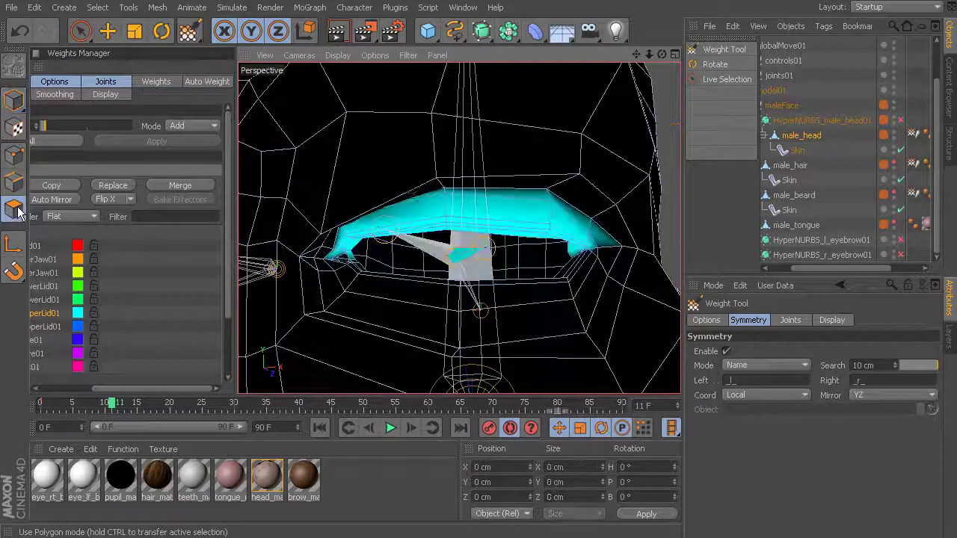
pyautogui.press('space')
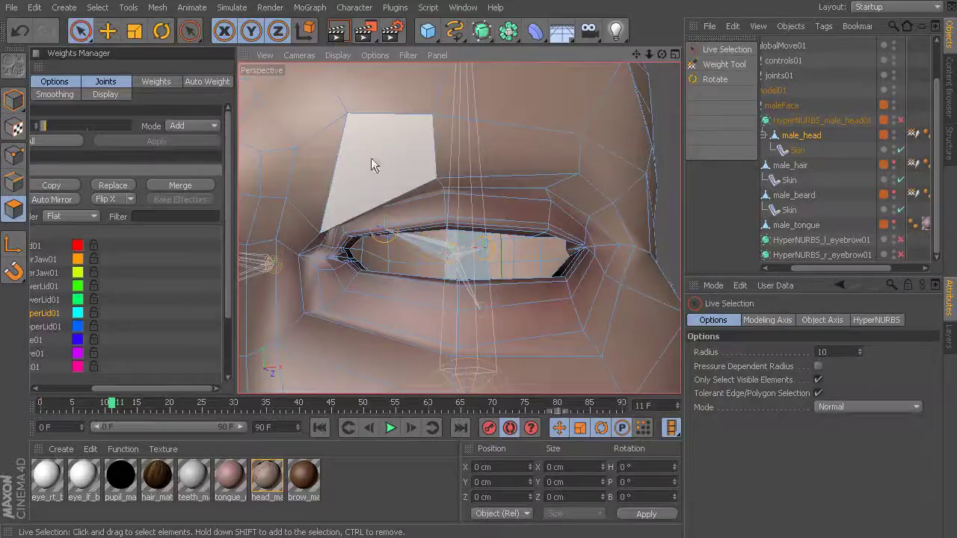
pyautogui.click(373, 146)
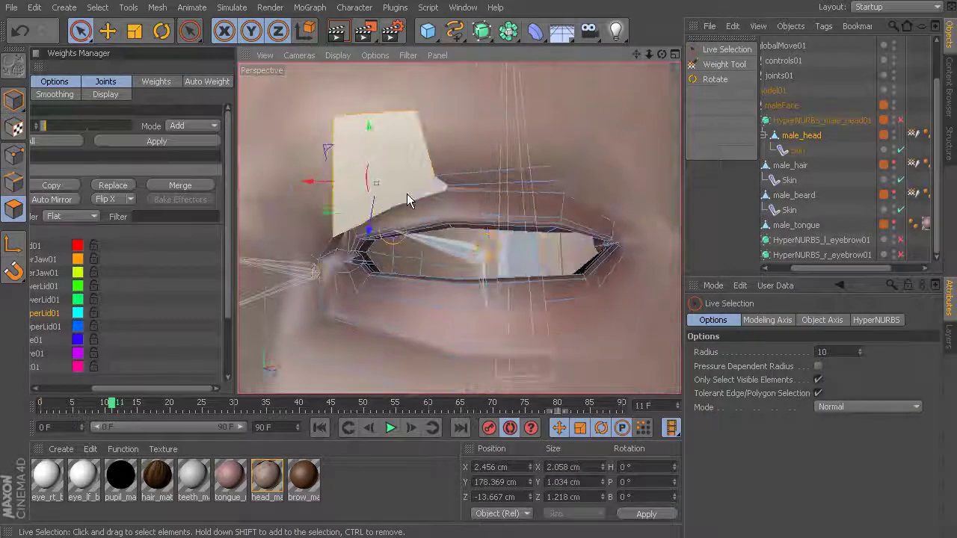
pyautogui.keyDown('shift'); pyautogui.click(408, 196); pyautogui.keyUp('shift')
pyautogui.keyDown('alt'); pyautogui.moveTo(363, 159); pyautogui.dragTo(388, 170); pyautogui.keyUp('alt')
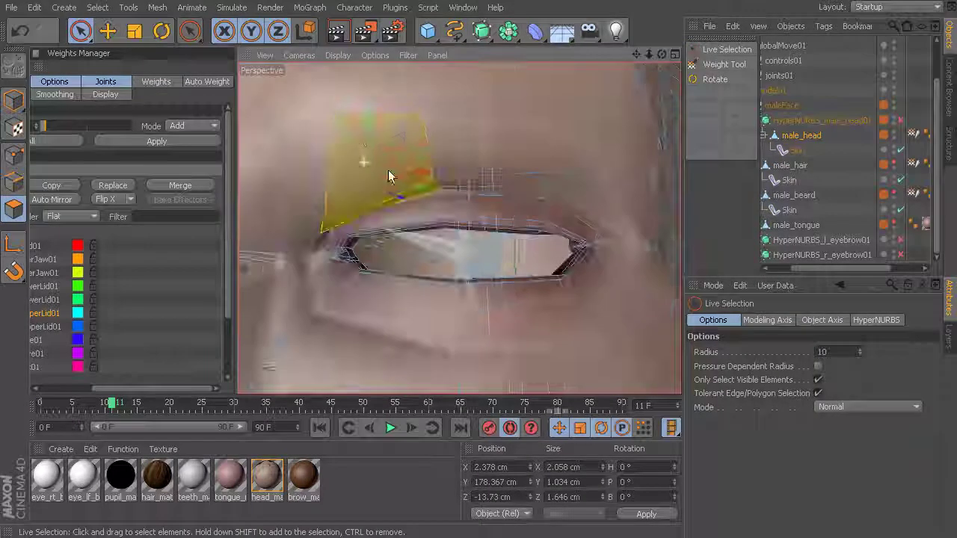
pyautogui.click(97, 7)
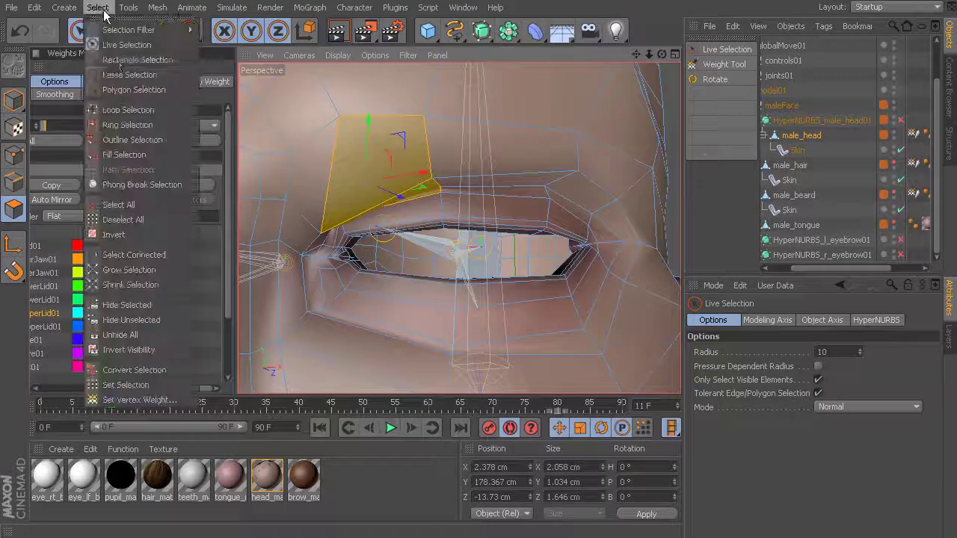
pyautogui.click(140, 308)
pyautogui.keyDown('alt'); pyautogui.moveTo(380, 216); pyautogui.dragTo(401, 218); pyautogui.keyUp('alt')
pyautogui.click(12, 99)
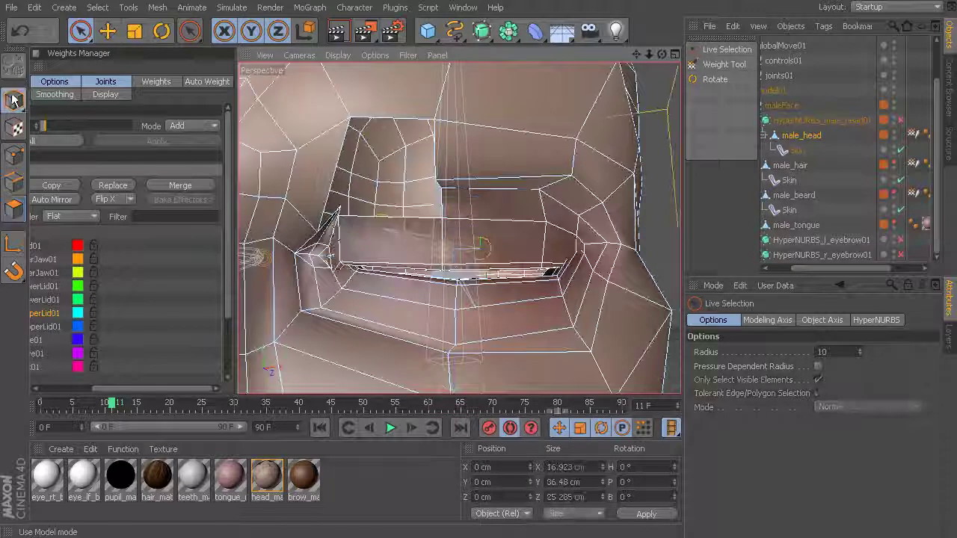
# - Reactivate the Weight Tool and add light bn_l_upperLid01 weight to the exposed crease points at the inner eye corner at frame 10
pyautogui.moveTo(112, 404); pyautogui.dragTo(19, 410)
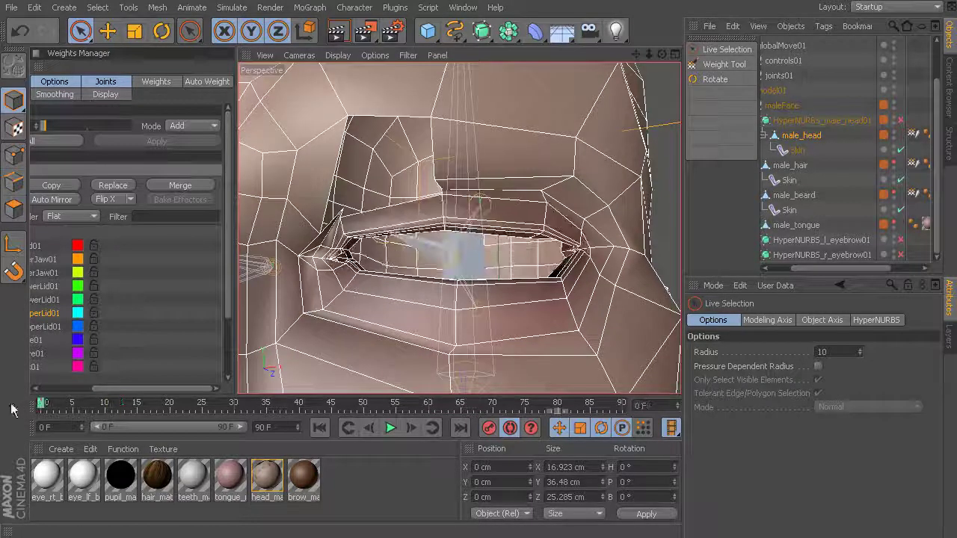
pyautogui.click(719, 64)
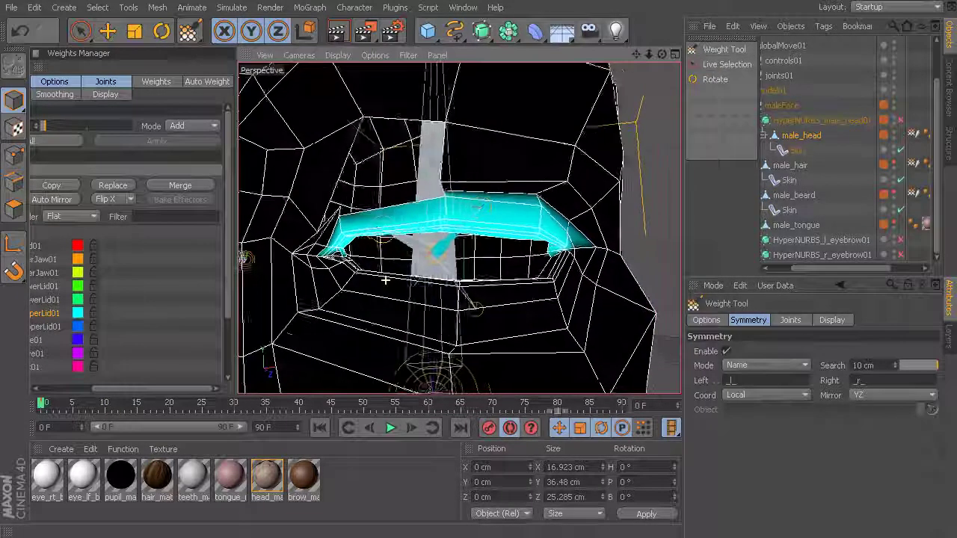
pyautogui.keyDown('alt'); pyautogui.moveTo(386, 280); pyautogui.dragTo(412, 271); pyautogui.keyUp('alt')
pyautogui.keyDown('alt'); pyautogui.moveTo(354, 255); pyautogui.dragTo(341, 238); pyautogui.keyUp('alt')
pyautogui.keyDown('alt'); pyautogui.moveTo(339, 231); pyautogui.dragTo(371, 215, button='right'); pyautogui.keyUp('alt')
pyautogui.keyDown('alt'); pyautogui.moveTo(371, 214); pyautogui.dragTo(379, 212); pyautogui.keyUp('alt')
pyautogui.moveTo(83, 404); pyautogui.dragTo(106, 403)
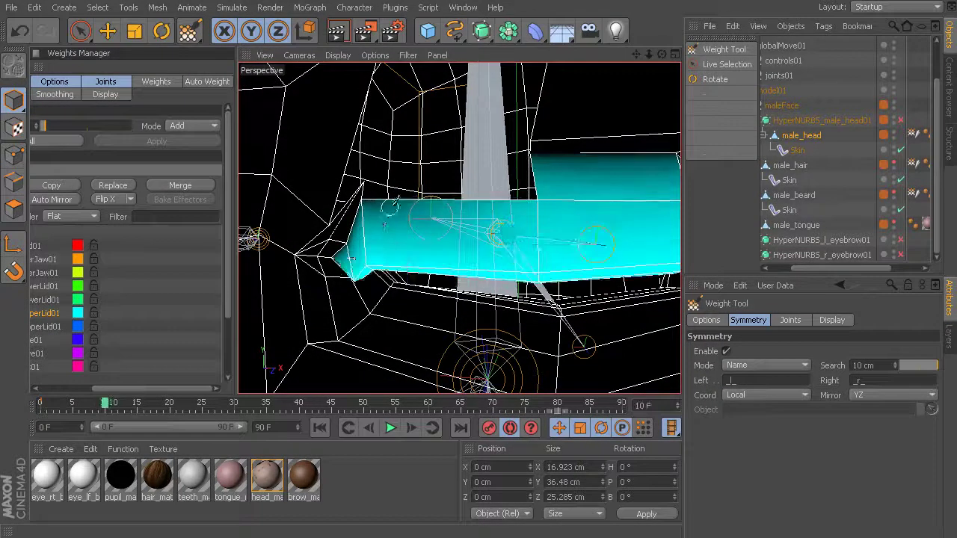
pyautogui.click(365, 202)
pyautogui.click(365, 204)
pyautogui.moveTo(377, 226)
pyautogui.keyDown('alt'); pyautogui.mouseDown()
pyautogui.moveTo(369, 223)
pyautogui.moveTo(444, 225)
pyautogui.moveTo(434, 226)
pyautogui.mouseUp(); pyautogui.keyUp('alt')
pyautogui.click(363, 205)
pyautogui.click(363, 206)
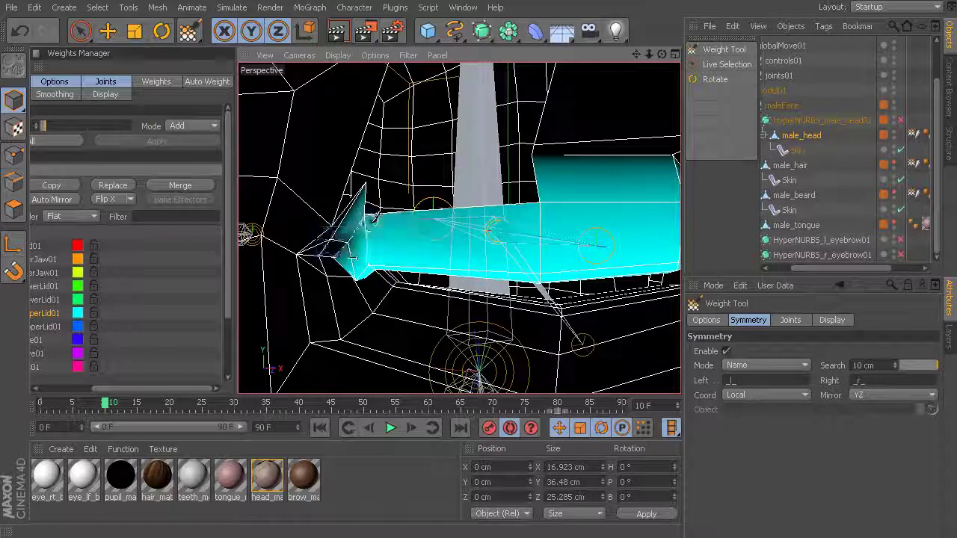
pyautogui.click(371, 218)
# - At frame 14, add bn_l_upperLid01 weight to the crease toward the outer eye corner, and scrub the blink back to frame 2
pyautogui.keyDown('alt'); pyautogui.moveTo(368, 225); pyautogui.dragTo(420, 222); pyautogui.keyUp('alt')
pyautogui.moveTo(103, 404); pyautogui.dragTo(133, 404)
pyautogui.keyDown('alt'); pyautogui.moveTo(493, 179); pyautogui.dragTo(477, 178); pyautogui.keyUp('alt')
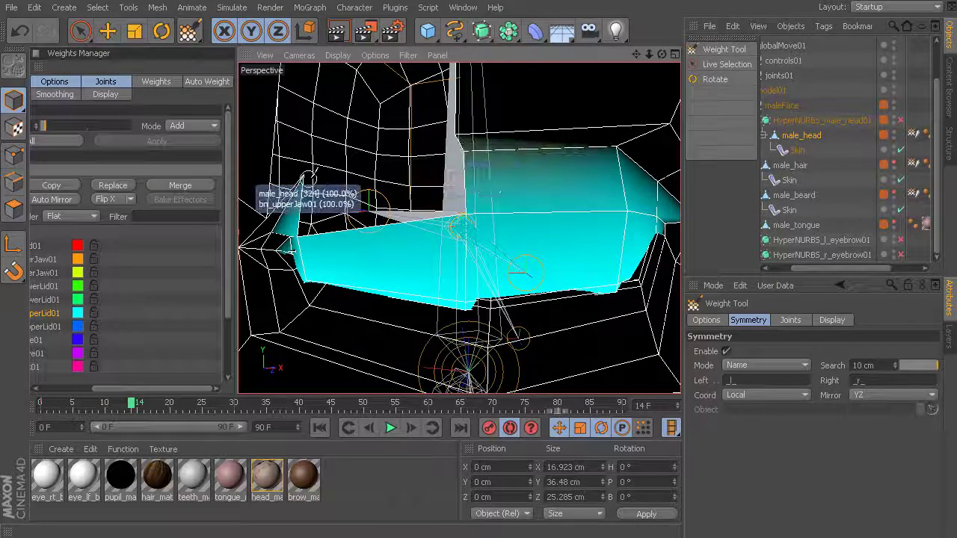
pyautogui.keyDown('alt'); pyautogui.moveTo(391, 189); pyautogui.dragTo(463, 153); pyautogui.keyUp('alt')
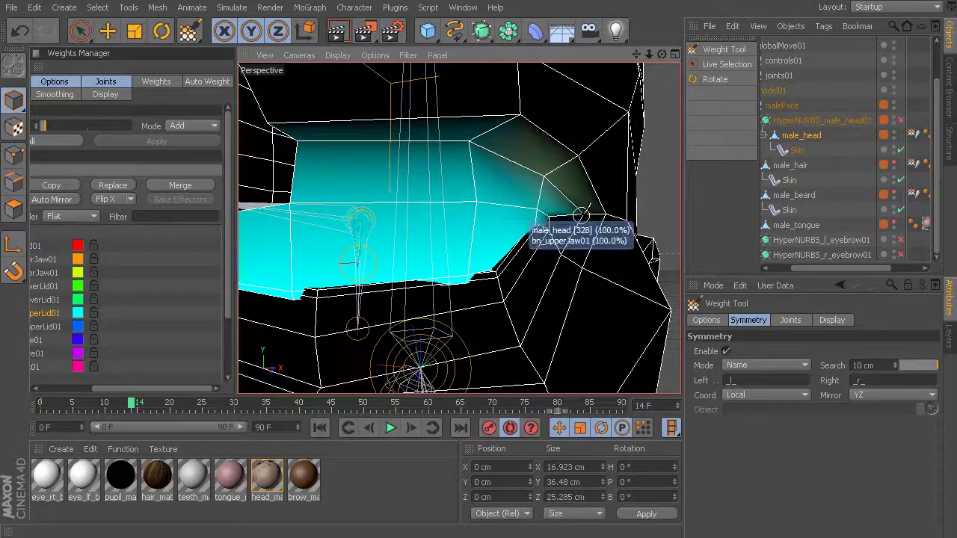
pyautogui.keyDown('alt'); pyautogui.moveTo(454, 261); pyautogui.dragTo(382, 259); pyautogui.keyUp('alt')
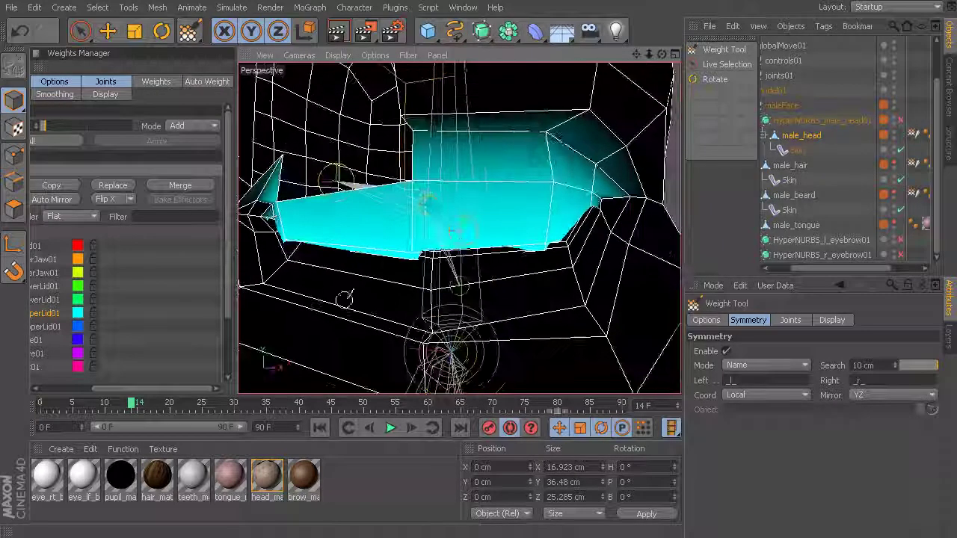
pyautogui.moveTo(137, 404); pyautogui.dragTo(51, 377)
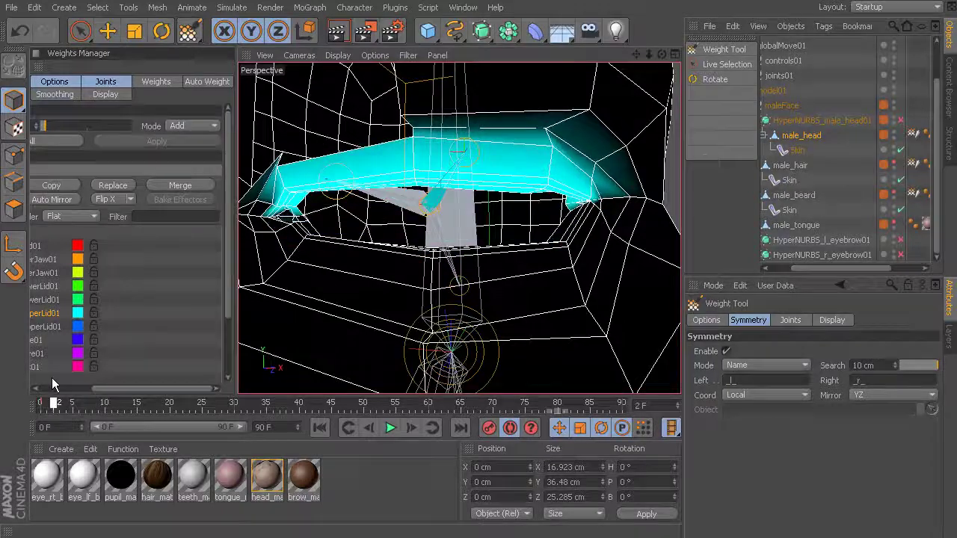
# - Set the strength to 100% in Abs mode and paint full bn_l_upperLid01 weight on the upper lid's inner-corner points
pyautogui.keyDown('alt'); pyautogui.moveTo(418, 225); pyautogui.dragTo(351, 187); pyautogui.keyUp('alt')
pyautogui.moveTo(67, 124); pyautogui.dragTo(178, 132)
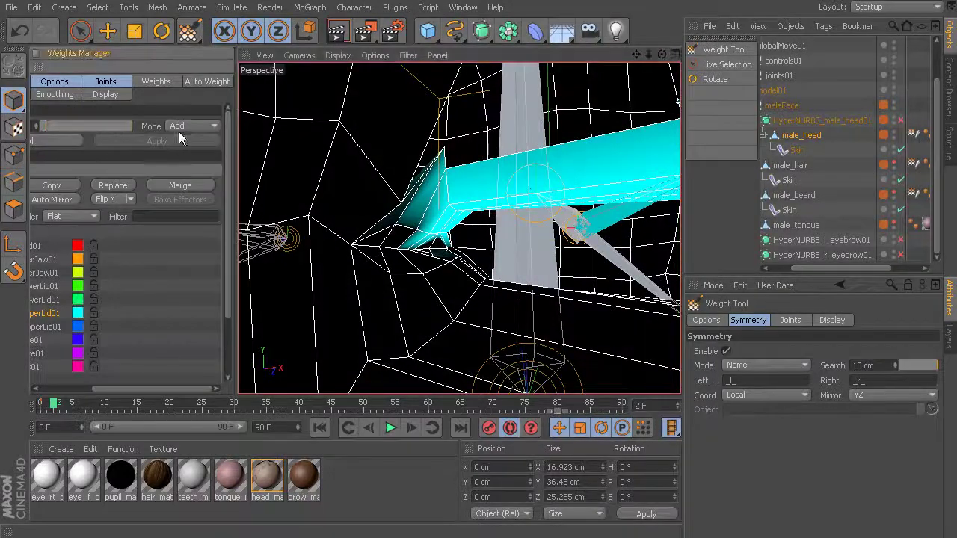
pyautogui.click(190, 125)
pyautogui.click(183, 186)
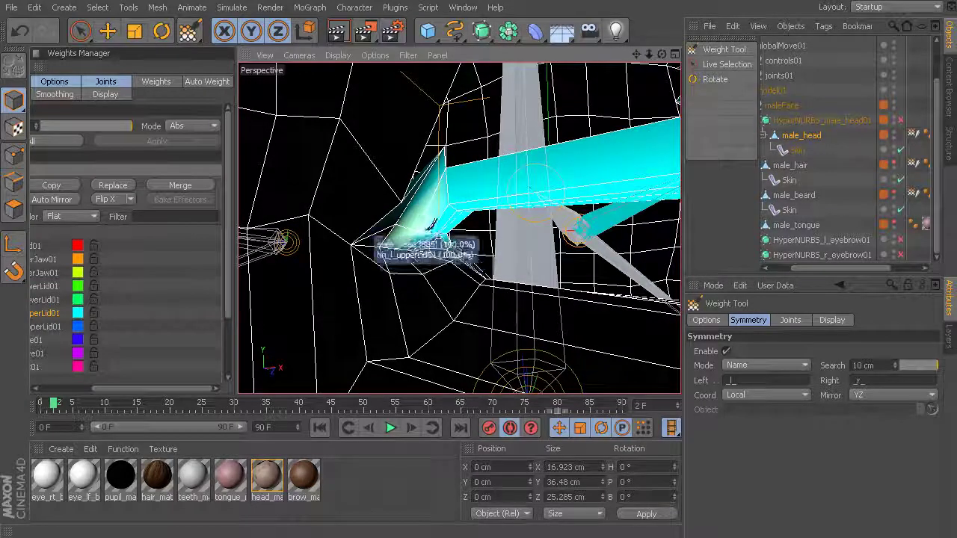
pyautogui.keyDown('alt'); pyautogui.moveTo(416, 219); pyautogui.dragTo(409, 209); pyautogui.keyUp('alt')
pyautogui.moveTo(63, 406)
pyautogui.mouseDown()
pyautogui.moveTo(112, 404)
pyautogui.moveTo(64, 404)
pyautogui.mouseUp()
pyautogui.keyDown('alt'); pyautogui.moveTo(434, 217); pyautogui.dragTo(364, 206); pyautogui.keyUp('alt')
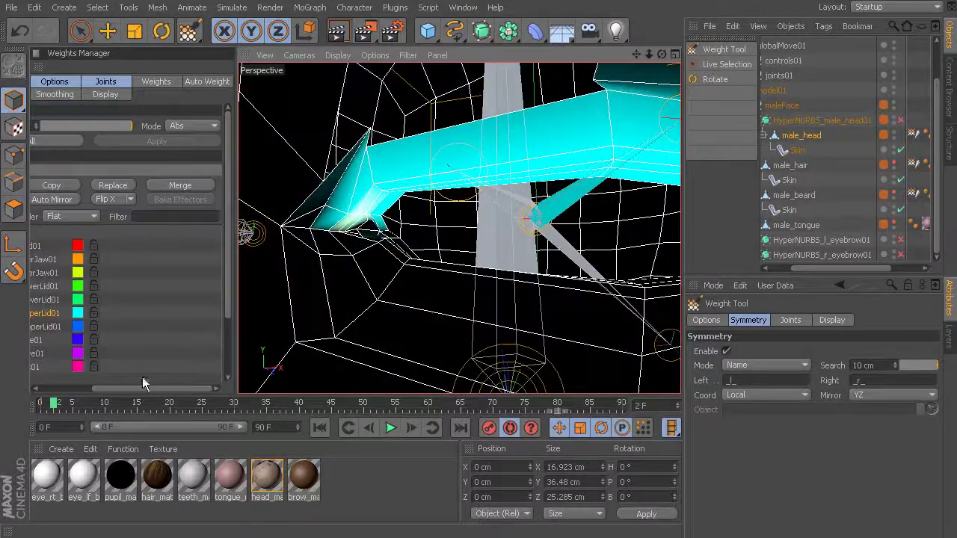
# - Choose bn_upperJaw01 as the joint to weight and set the painting strength to 50%
pyautogui.moveTo(135, 389); pyautogui.dragTo(77, 388)
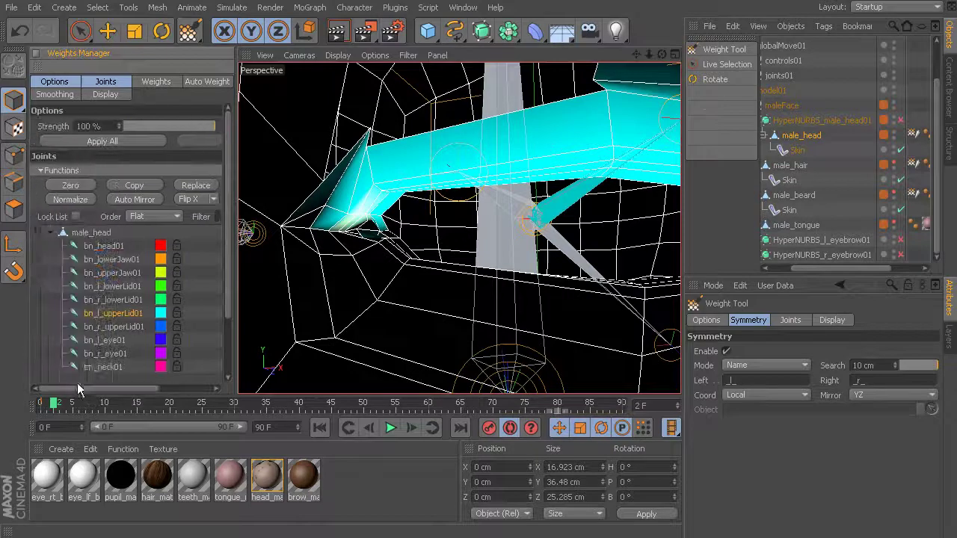
pyautogui.click(109, 273)
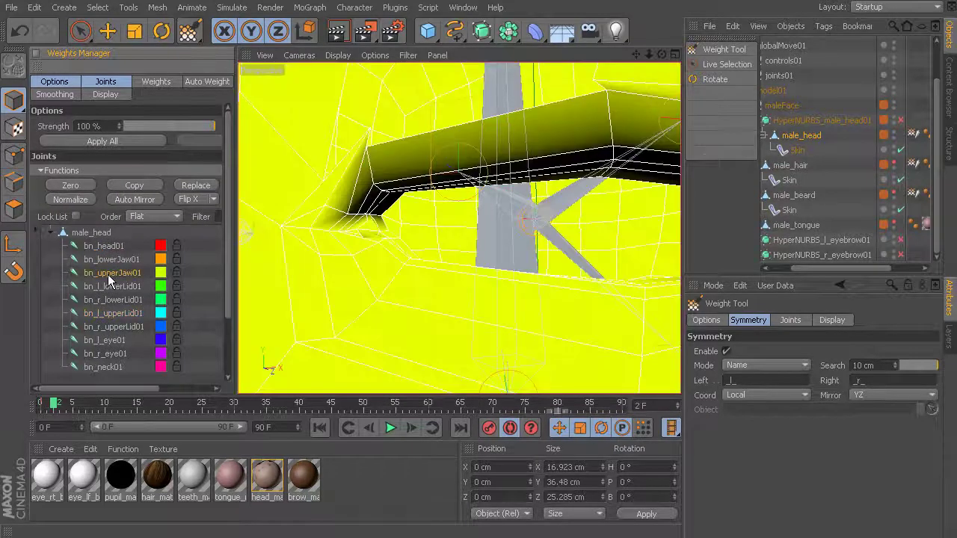
pyautogui.click(101, 125)
pyautogui.write('50')
pyautogui.press('Return')
# - Paint 50% bn_upperJaw01 weight on the points at the left eye's inner corner, and scrub the blink to check it
pyautogui.scroll(6, 355, 179)
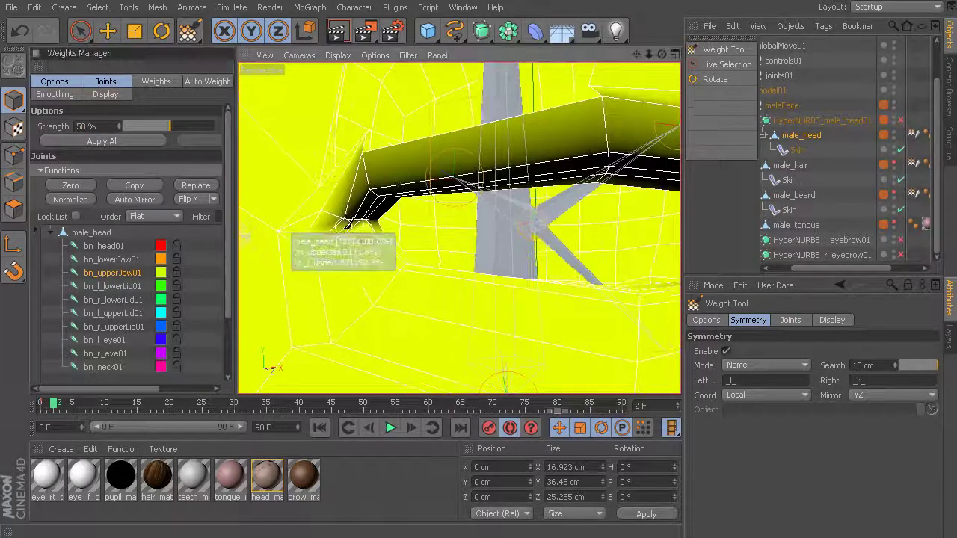
pyautogui.moveTo(380, 218); pyautogui.dragTo(397, 214)
pyautogui.keyDown('alt'); pyautogui.moveTo(400, 307); pyautogui.dragTo(399, 289); pyautogui.keyUp('alt')
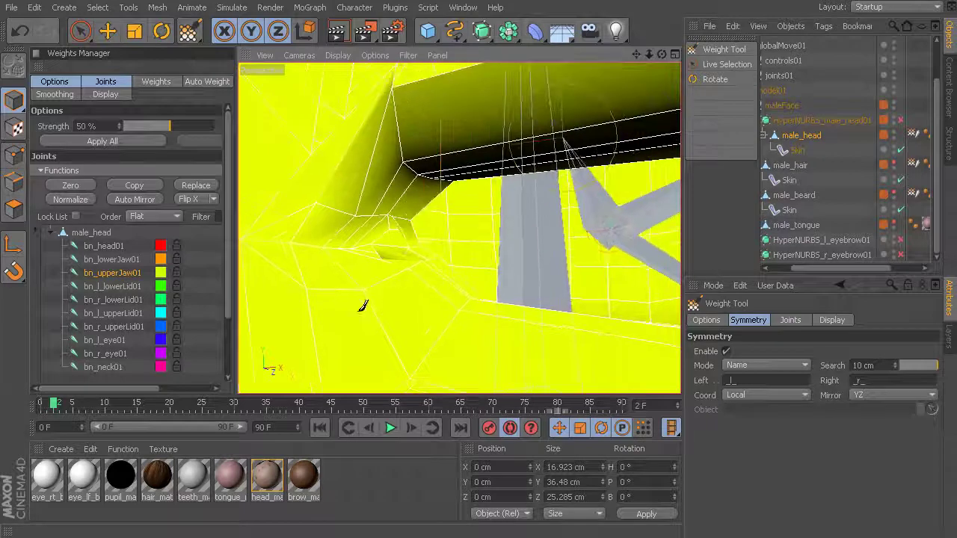
pyautogui.moveTo(75, 404); pyautogui.dragTo(114, 402)
# - Paint 50% bn_upperJaw01 weight on the points at the left eye's outer corner, and scrub the blink to check it
pyautogui.keyDown('alt'); pyautogui.moveTo(322, 261); pyautogui.dragTo(459, 229); pyautogui.keyUp('alt')
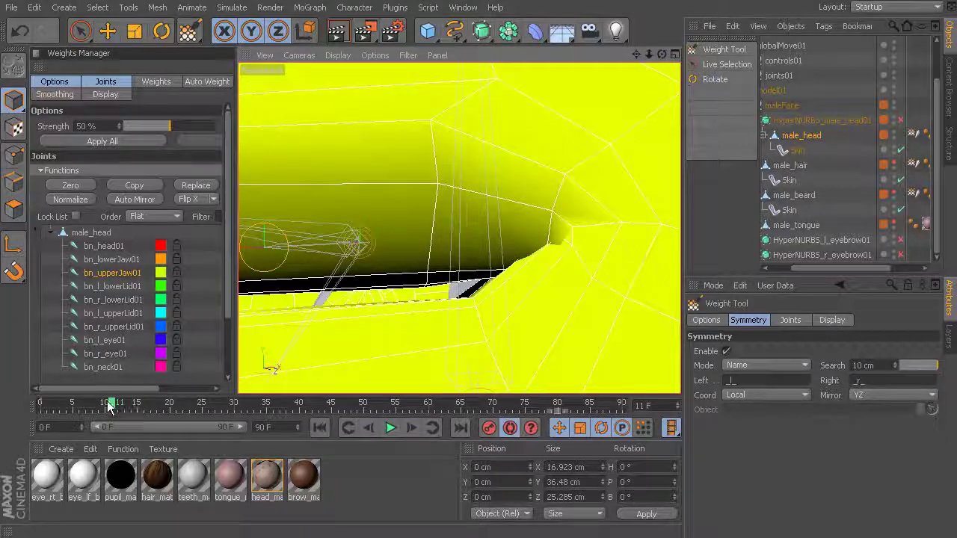
pyautogui.click(75, 406)
pyautogui.keyDown('alt'); pyautogui.moveTo(459, 227); pyautogui.dragTo(547, 250); pyautogui.keyUp('alt')
pyautogui.moveTo(75, 402); pyautogui.dragTo(46, 402)
pyautogui.keyDown('alt'); pyautogui.moveTo(458, 223); pyautogui.dragTo(457, 223); pyautogui.keyUp('alt')
pyautogui.moveTo(527, 157)
pyautogui.mouseDown()
pyautogui.moveTo(481, 174)
pyautogui.moveTo(224, 373)
pyautogui.mouseUp()
pyautogui.moveTo(63, 410)
pyautogui.mouseDown()
pyautogui.moveTo(122, 404)
pyautogui.moveTo(41, 404)
pyautogui.mouseUp()
pyautogui.keyDown('alt'); pyautogui.moveTo(546, 228); pyautogui.dragTo(461, 210); pyautogui.keyUp('alt')
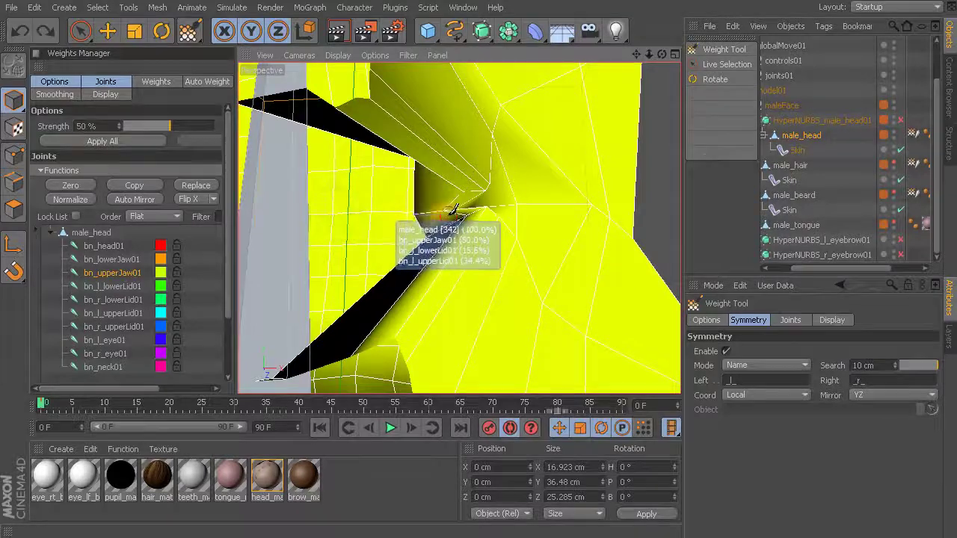
pyautogui.moveTo(442, 215)
pyautogui.keyDown('alt'); pyautogui.mouseDown()
pyautogui.moveTo(474, 217)
pyautogui.moveTo(427, 197)
pyautogui.moveTo(438, 214)
pyautogui.moveTo(478, 198)
pyautogui.moveTo(486, 238)
pyautogui.mouseUp(); pyautogui.keyUp('alt')
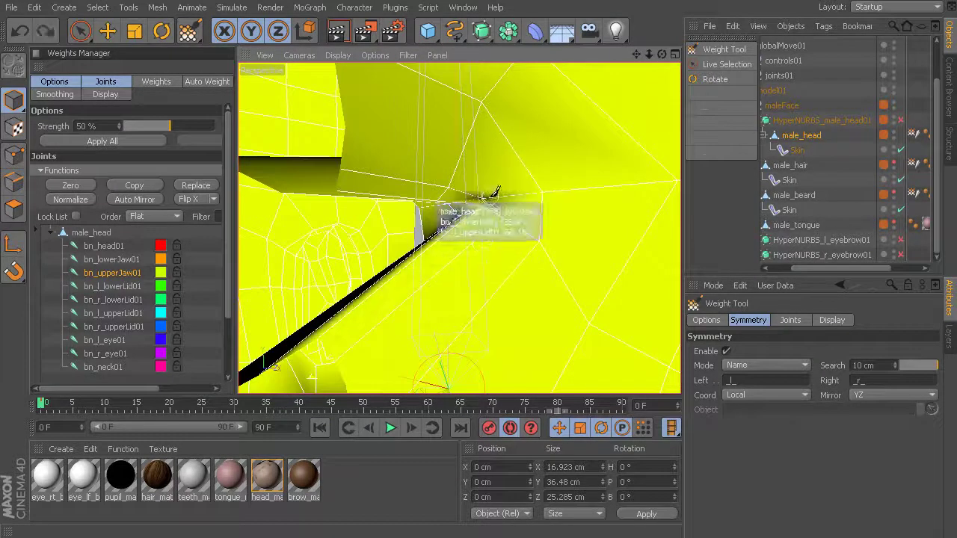
pyautogui.keyDown('alt'); pyautogui.moveTo(493, 194); pyautogui.dragTo(516, 232); pyautogui.keyUp('alt')
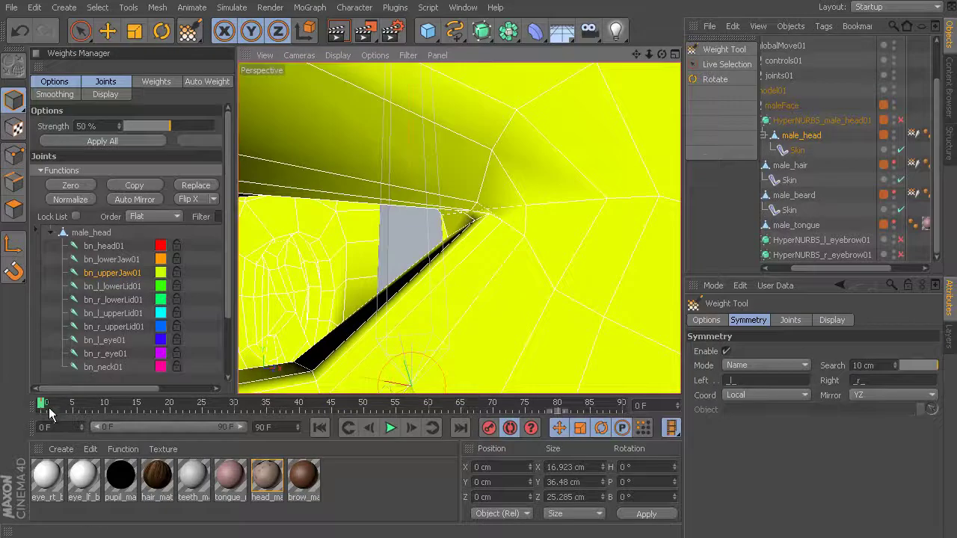
pyautogui.click(129, 403)
pyautogui.moveTo(130, 404); pyautogui.dragTo(43, 403)
pyautogui.keyDown('alt'); pyautogui.moveTo(389, 237); pyautogui.dragTo(449, 225); pyautogui.keyUp('alt')
pyautogui.scroll(6, 448, 224)
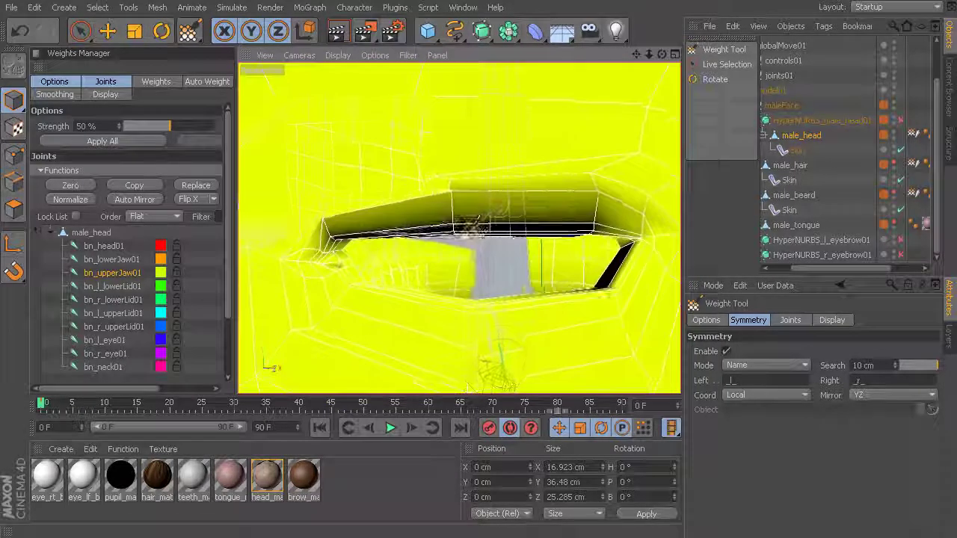
# - Unhide all male_head polygons, return to Model mode and scrub the blink back to frame 0
pyautogui.press('space')
pyautogui.keyDown('alt'); pyautogui.moveTo(442, 196); pyautogui.dragTo(475, 179); pyautogui.keyUp('alt')
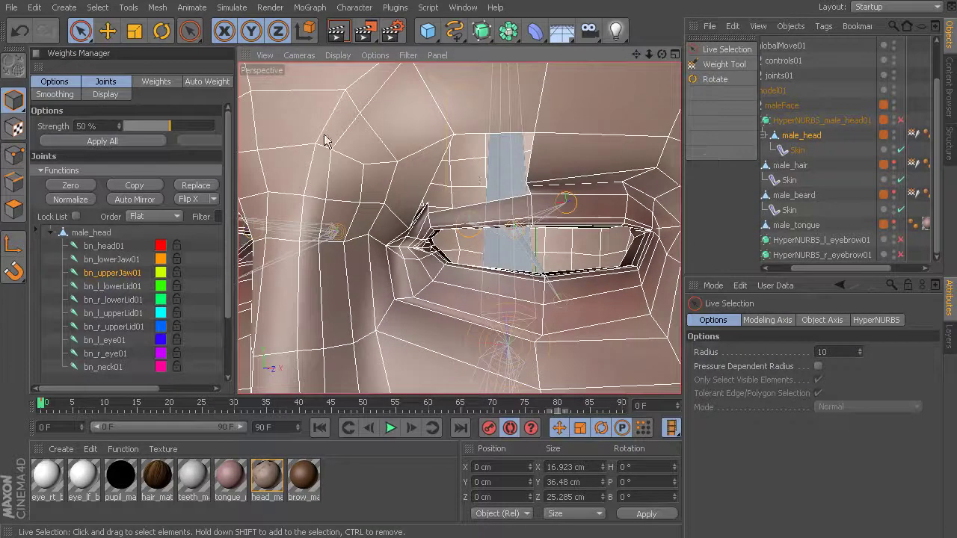
pyautogui.click(13, 208)
pyautogui.click(97, 8)
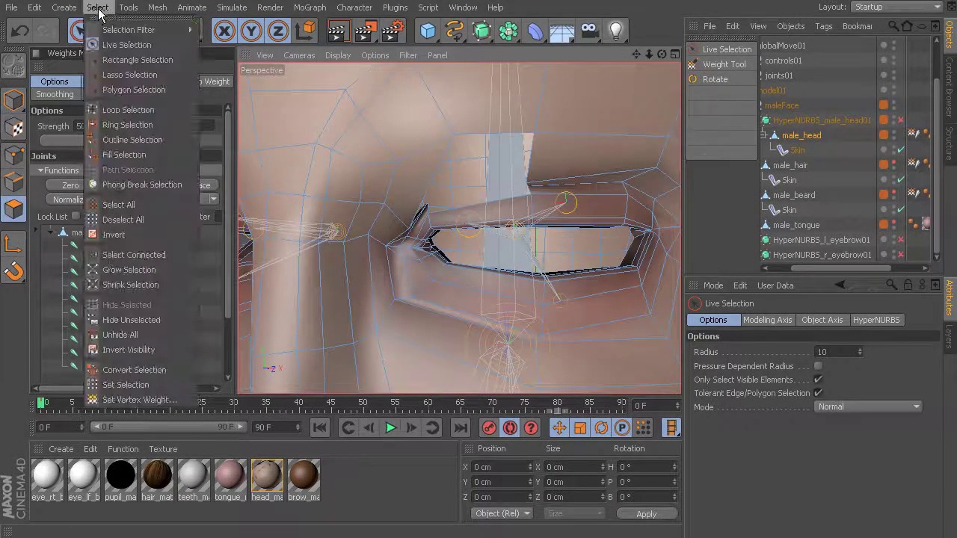
pyautogui.click(134, 338)
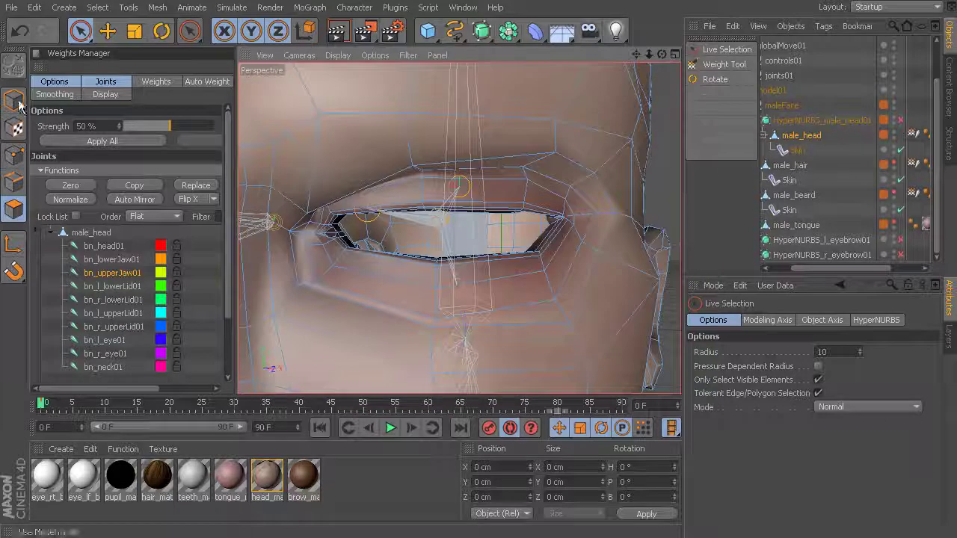
pyautogui.moveTo(52, 408)
pyautogui.mouseDown()
pyautogui.moveTo(187, 407)
pyautogui.moveTo(19, 394)
pyautogui.moveTo(144, 404)
pyautogui.moveTo(39, 401)
pyautogui.moveTo(188, 396)
pyautogui.moveTo(39, 397)
pyautogui.mouseUp()
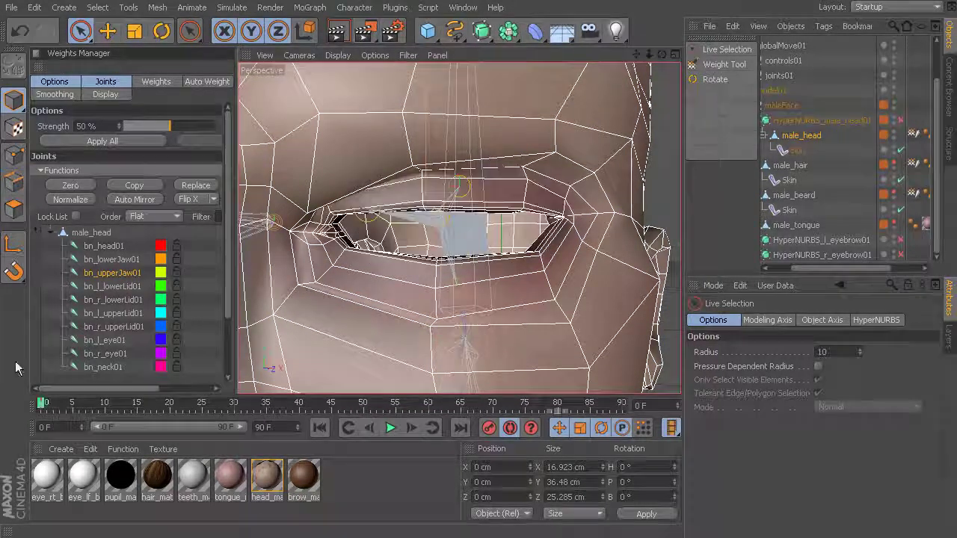
# - Lock face_layer in the layer list and select the bn_r_upperLid01 joint at the right eye
pyautogui.keyDown('alt'); pyautogui.moveTo(359, 224); pyautogui.dragTo(418, 224); pyautogui.keyUp('alt')
pyautogui.keyDown('alt'); pyautogui.moveTo(419, 224); pyautogui.dragTo(258, 211, button='right'); pyautogui.keyUp('alt')
pyautogui.keyDown('alt'); pyautogui.moveTo(258, 210); pyautogui.dragTo(378, 205); pyautogui.keyUp('alt')
pyautogui.keyDown('alt'); pyautogui.moveTo(378, 206); pyautogui.dragTo(565, 266, button='right'); pyautogui.keyUp('alt')
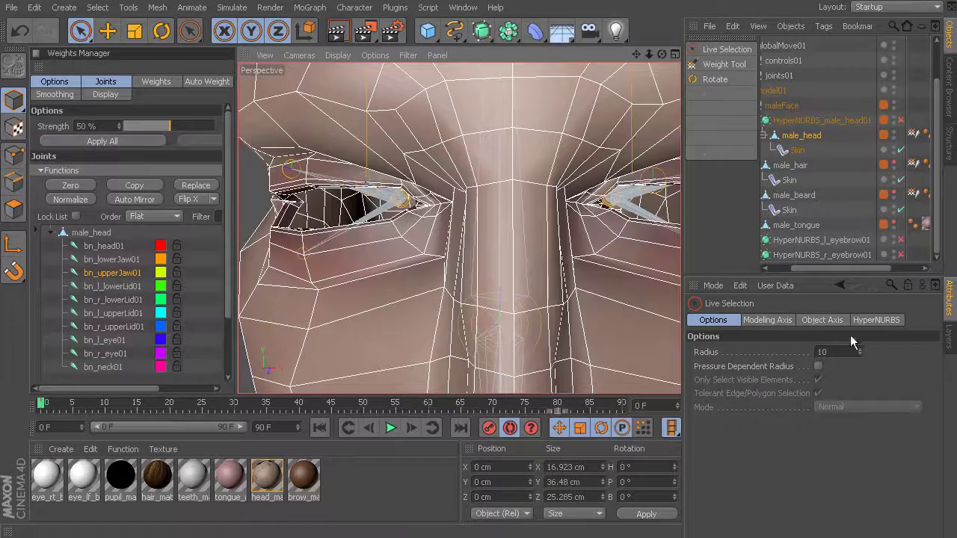
pyautogui.click(949, 337)
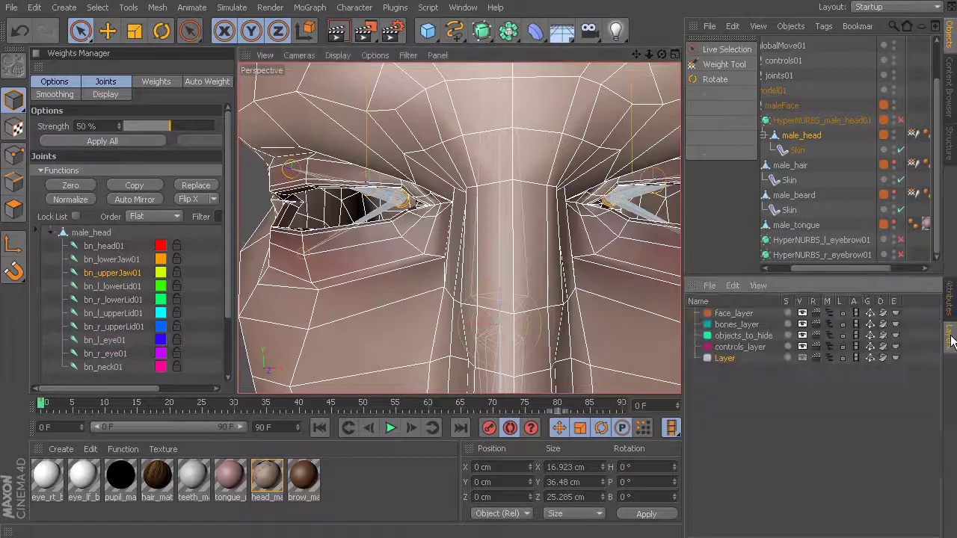
pyautogui.click(845, 314)
pyautogui.keyDown('alt'); pyautogui.moveTo(359, 243); pyautogui.dragTo(397, 242); pyautogui.keyUp('alt')
pyautogui.click(396, 199)
# - Try rotating the bn_r_upperLid01 joint to test the right upper lid, and undo the last change
pyautogui.keyDown('alt'); pyautogui.moveTo(370, 209); pyautogui.dragTo(381, 224); pyautogui.keyUp('alt')
pyautogui.press('r')
pyautogui.hotkey('ctrl', 'z')
pyautogui.scroll(-4, 383, 217)
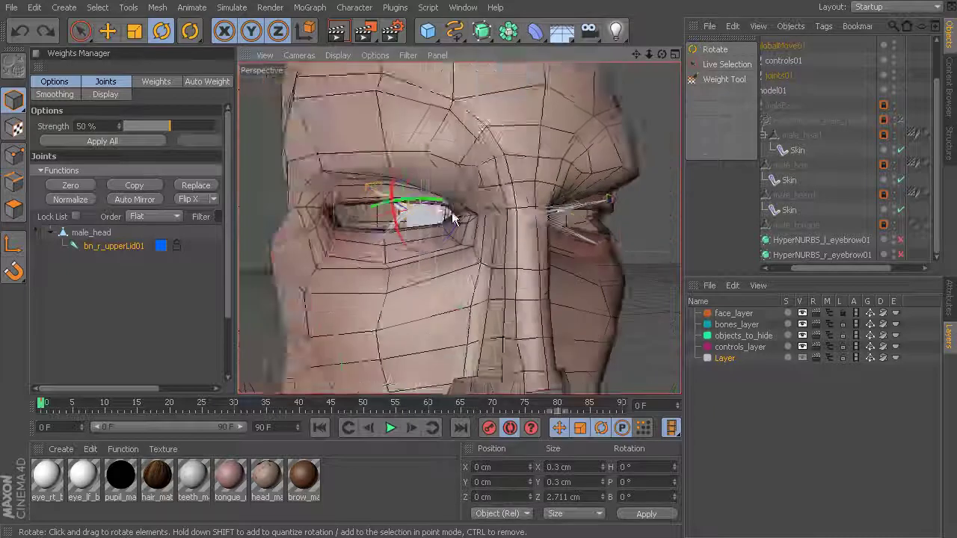
pyautogui.keyDown('alt'); pyautogui.moveTo(447, 219); pyautogui.dragTo(473, 236); pyautogui.keyUp('alt')
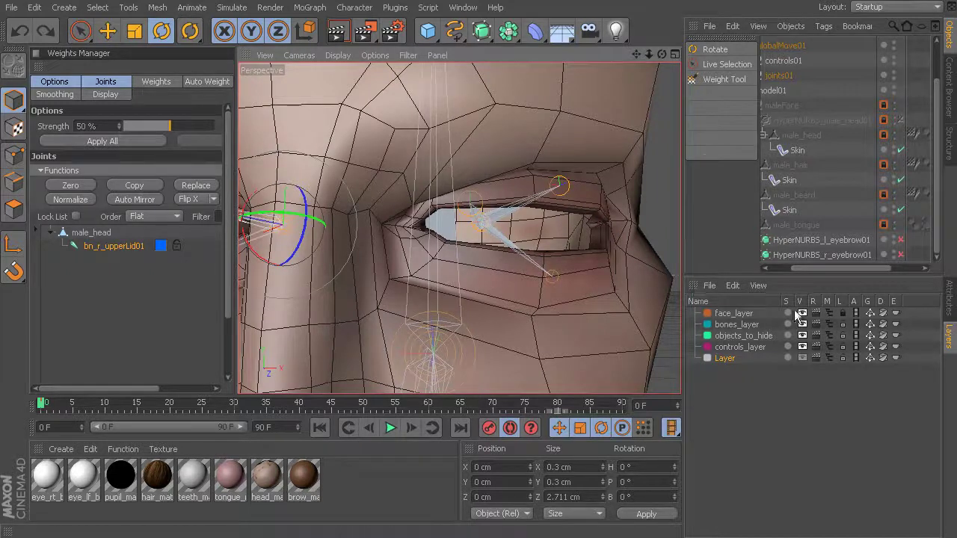
# - Unlock face_layer, select the male_head mesh and scrub the blink to frame 44
pyautogui.click(845, 314)
pyautogui.keyDown('alt'); pyautogui.moveTo(591, 239); pyautogui.dragTo(516, 212); pyautogui.keyUp('alt')
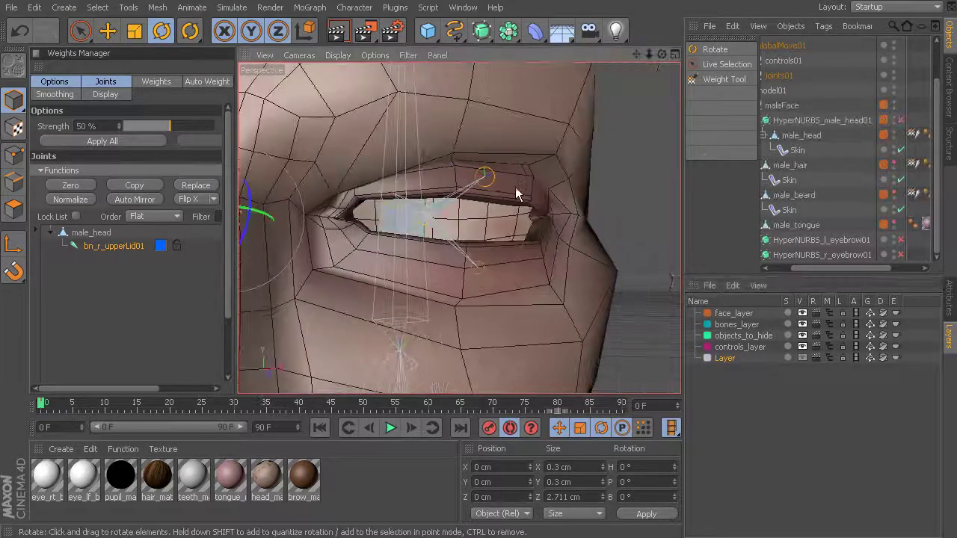
pyautogui.click(516, 189)
pyautogui.moveTo(197, 410); pyautogui.dragTo(329, 425)
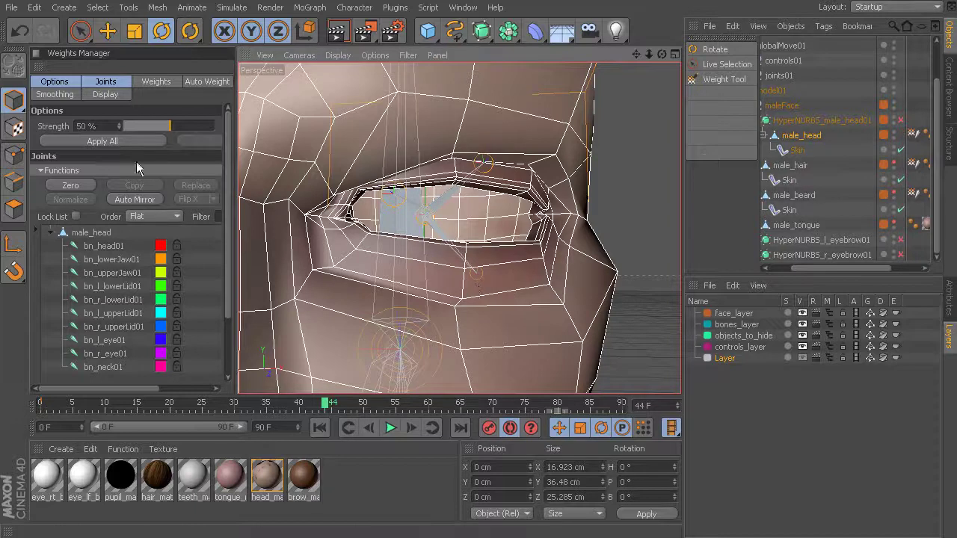
# - Activate the Weight Tool for bn_r_lowerLid01, set the strength to 100% and undo the last stroke at the left eye's lower lid
pyautogui.click(726, 79)
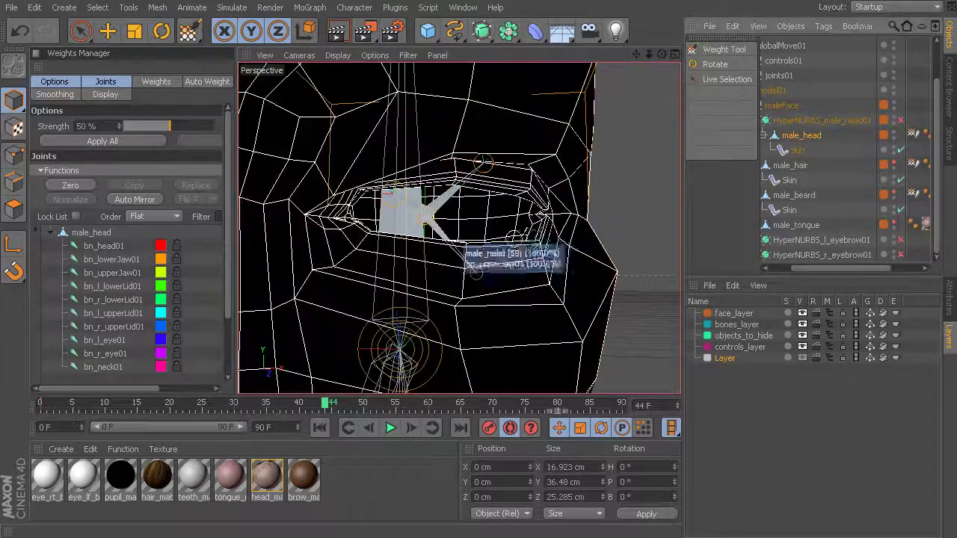
pyautogui.click(119, 304)
pyautogui.keyDown('alt'); pyautogui.moveTo(455, 256); pyautogui.dragTo(532, 258); pyautogui.keyUp('alt')
pyautogui.moveTo(136, 126); pyautogui.dragTo(230, 134)
pyautogui.moveTo(103, 388); pyautogui.dragTo(110, 387)
pyautogui.keyDown('alt'); pyautogui.moveTo(367, 292); pyautogui.dragTo(336, 293); pyautogui.keyUp('alt')
pyautogui.keyDown('alt'); pyautogui.moveTo(486, 225); pyautogui.dragTo(465, 230); pyautogui.keyUp('alt')
pyautogui.hotkey('ctrl', 'z')
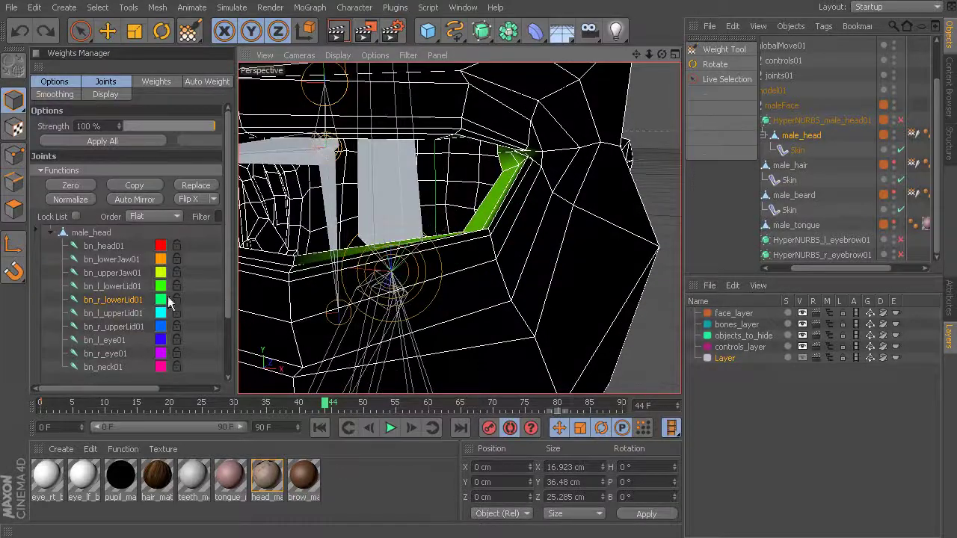
# - Paint 100% bn_l_lowerLid01 weight along the left eye's lower lid, and scrub the blink to frame 40
pyautogui.click(104, 314)
pyautogui.click(112, 286)
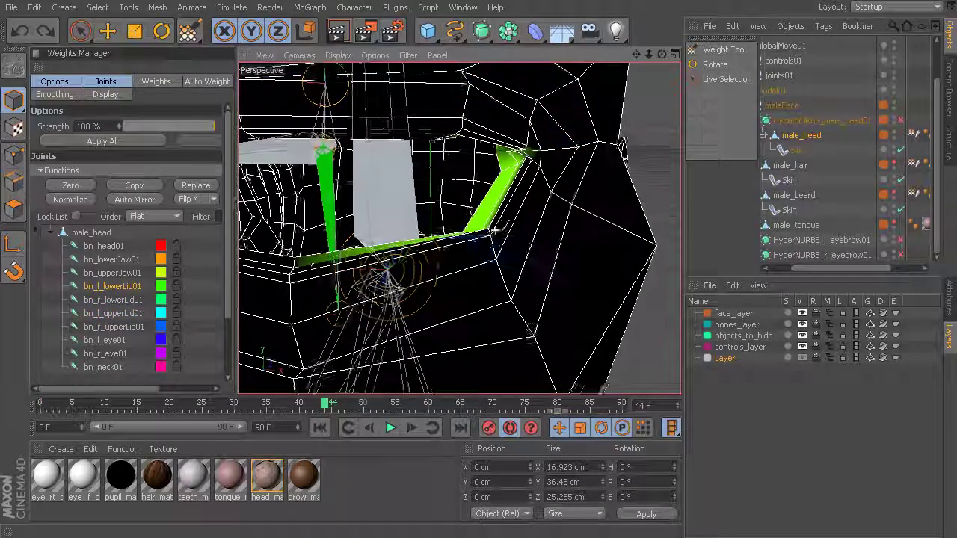
pyautogui.click(474, 228)
pyautogui.moveTo(474, 227)
pyautogui.keyDown('alt'); pyautogui.mouseDown()
pyautogui.moveTo(438, 231)
pyautogui.moveTo(476, 228)
pyautogui.moveTo(436, 220)
pyautogui.moveTo(462, 185)
pyautogui.moveTo(478, 184)
pyautogui.moveTo(454, 197)
pyautogui.moveTo(464, 195)
pyautogui.moveTo(459, 185)
pyautogui.moveTo(481, 195)
pyautogui.mouseUp(); pyautogui.keyUp('alt')
pyautogui.moveTo(461, 228)
pyautogui.keyDown('alt'); pyautogui.mouseDown()
pyautogui.moveTo(474, 233)
pyautogui.moveTo(395, 289)
pyautogui.moveTo(399, 211)
pyautogui.moveTo(384, 217)
pyautogui.moveTo(372, 184)
pyautogui.moveTo(397, 190)
pyautogui.moveTo(401, 177)
pyautogui.moveTo(371, 205)
pyautogui.moveTo(365, 197)
pyautogui.moveTo(418, 191)
pyautogui.mouseUp(); pyautogui.keyUp('alt')
pyautogui.keyDown('alt'); pyautogui.moveTo(419, 191); pyautogui.dragTo(389, 195, button='right'); pyautogui.keyUp('alt')
pyautogui.keyDown('alt'); pyautogui.moveTo(419, 213); pyautogui.dragTo(475, 221); pyautogui.keyUp('alt')
pyautogui.keyDown('alt'); pyautogui.moveTo(396, 203); pyautogui.dragTo(433, 201, button='right'); pyautogui.keyUp('alt')
pyautogui.moveTo(327, 404); pyautogui.dragTo(297, 383)
# - Select the bn_l_lowerLid01 joint, rotate it to a 9.148° pitch at frame 60, and turn off automatic keyframing
pyautogui.press('9')
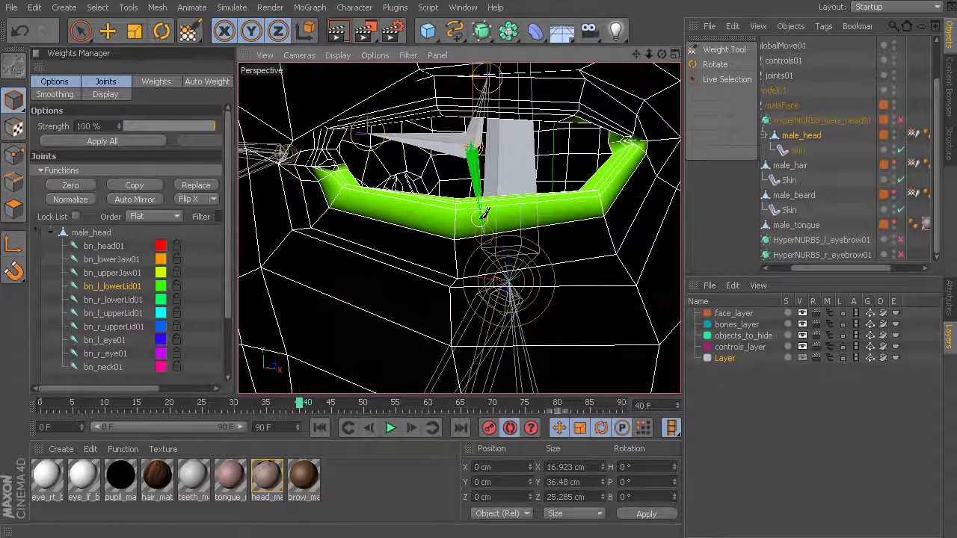
pyautogui.keyDown('alt'); pyautogui.moveTo(477, 182); pyautogui.dragTo(484, 209); pyautogui.keyUp('alt')
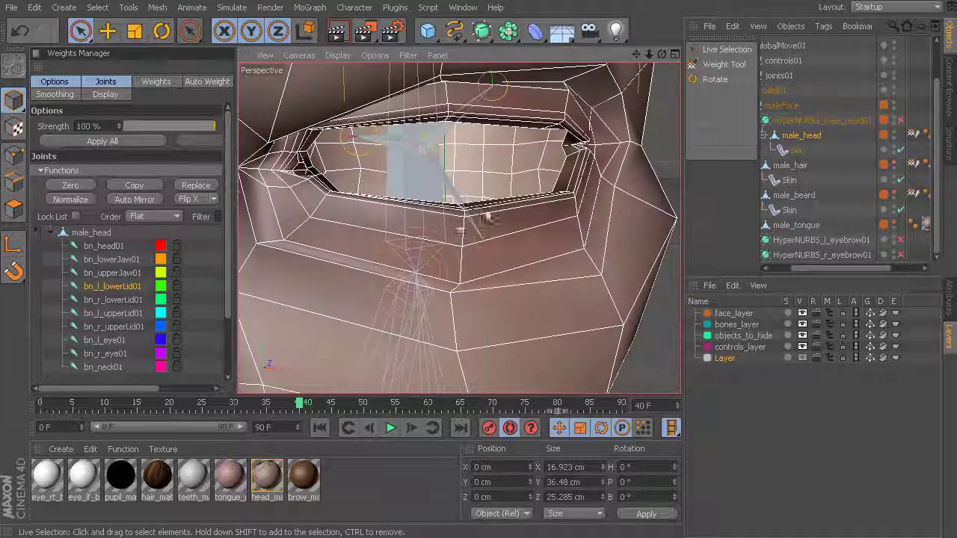
pyautogui.click(450, 182)
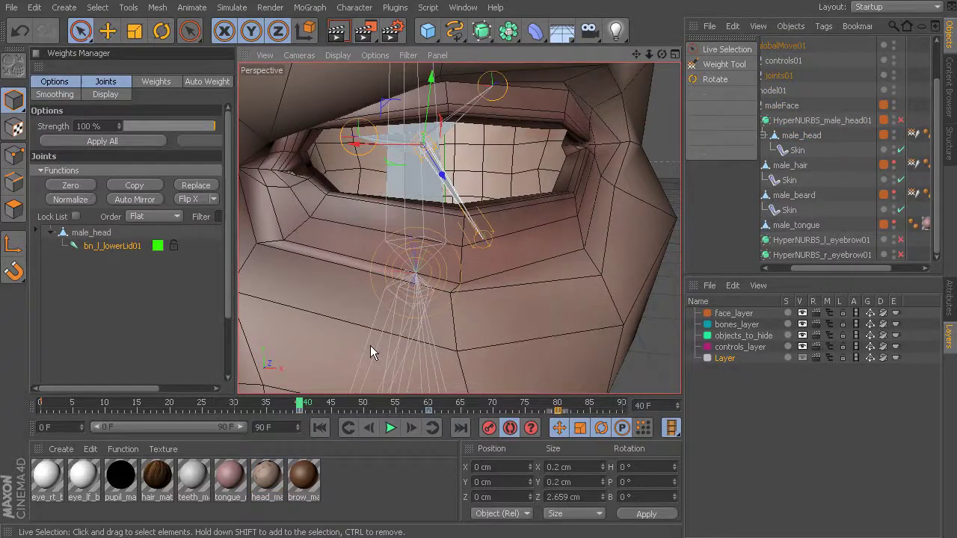
pyautogui.moveTo(338, 408); pyautogui.dragTo(422, 411)
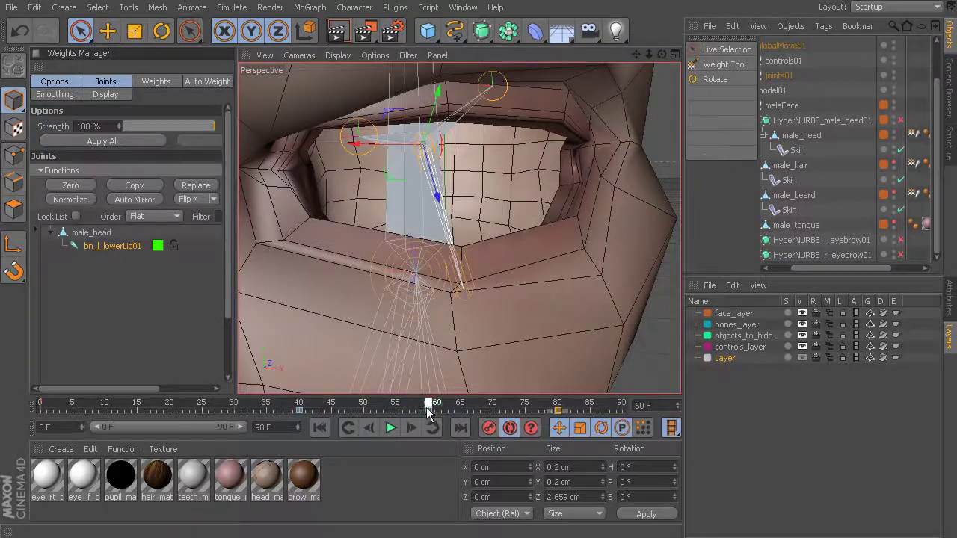
pyautogui.keyDown('alt'); pyautogui.moveTo(457, 239); pyautogui.dragTo(464, 259); pyautogui.keyUp('alt')
pyautogui.press('r')
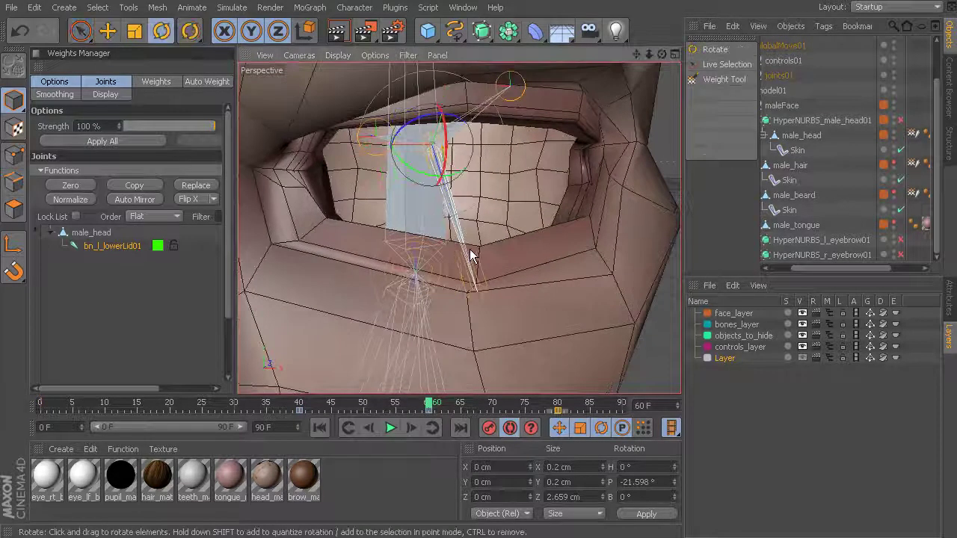
pyautogui.moveTo(445, 162); pyautogui.dragTo(448, 133)
pyautogui.keyDown('alt'); pyautogui.moveTo(481, 202); pyautogui.dragTo(456, 196); pyautogui.keyUp('alt')
pyautogui.click(511, 432)
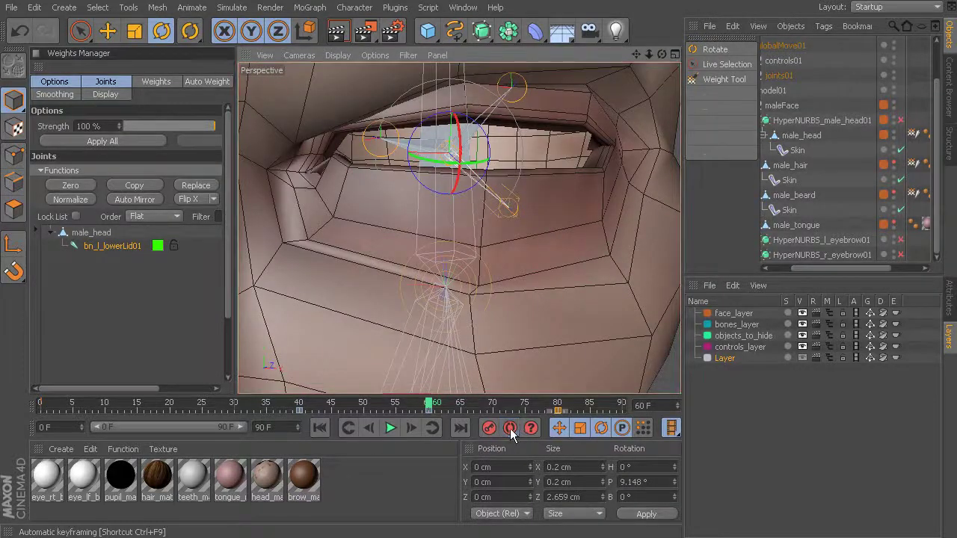
# - Select the male_head mesh, activate the Weight Tool and scrub the blink to frame 49
pyautogui.moveTo(428, 406); pyautogui.dragTo(492, 409)
pyautogui.click(554, 211)
pyautogui.keyDown('alt'); pyautogui.moveTo(556, 226); pyautogui.dragTo(447, 228); pyautogui.keyUp('alt')
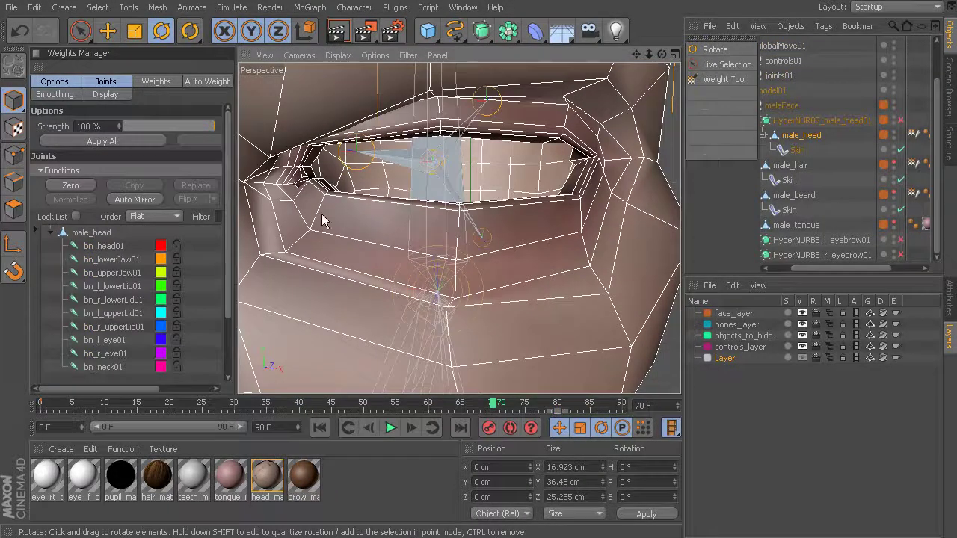
pyautogui.click(723, 79)
pyautogui.moveTo(410, 411); pyautogui.dragTo(356, 400)
pyautogui.keyDown('alt'); pyautogui.moveTo(340, 307); pyautogui.dragTo(262, 289); pyautogui.keyUp('alt')
# - Inspect the bn_l_upperLid01 and bn_r_lowerLid01 weights around the left eye while scrubbing to frame 41
pyautogui.click(114, 313)
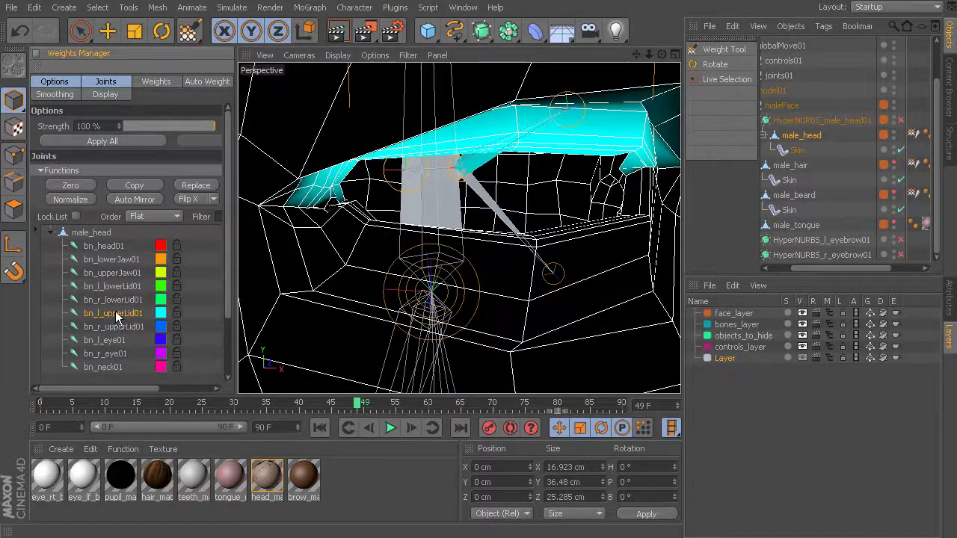
pyautogui.click(119, 299)
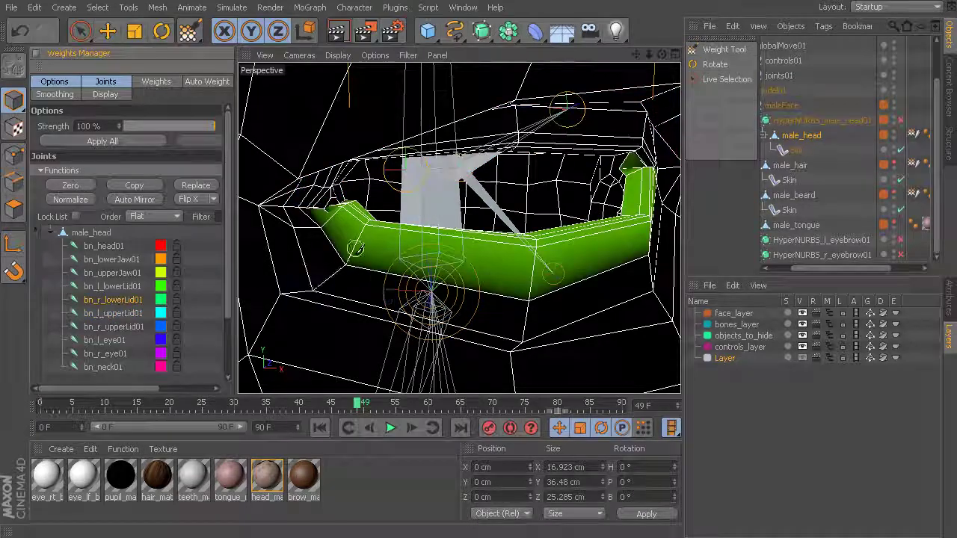
pyautogui.keyDown('alt'); pyautogui.moveTo(288, 278); pyautogui.dragTo(336, 245); pyautogui.keyUp('alt')
pyautogui.scroll(3, 337, 245)
pyautogui.moveTo(372, 403); pyautogui.dragTo(310, 396)
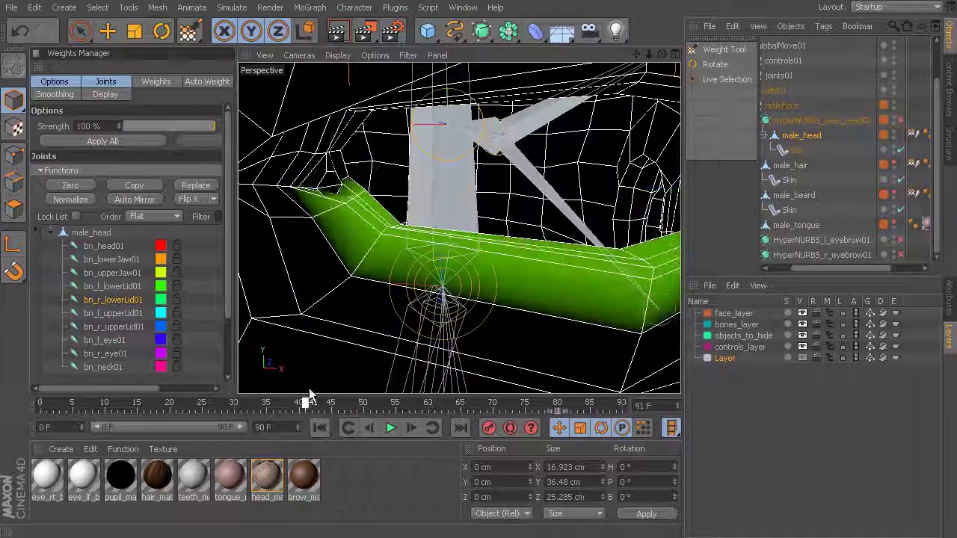
# - Paint 50% bn_upperJaw01 weight at the inner corner of the left lower lid, and scrub the blink to frame 37
pyautogui.click(96, 126)
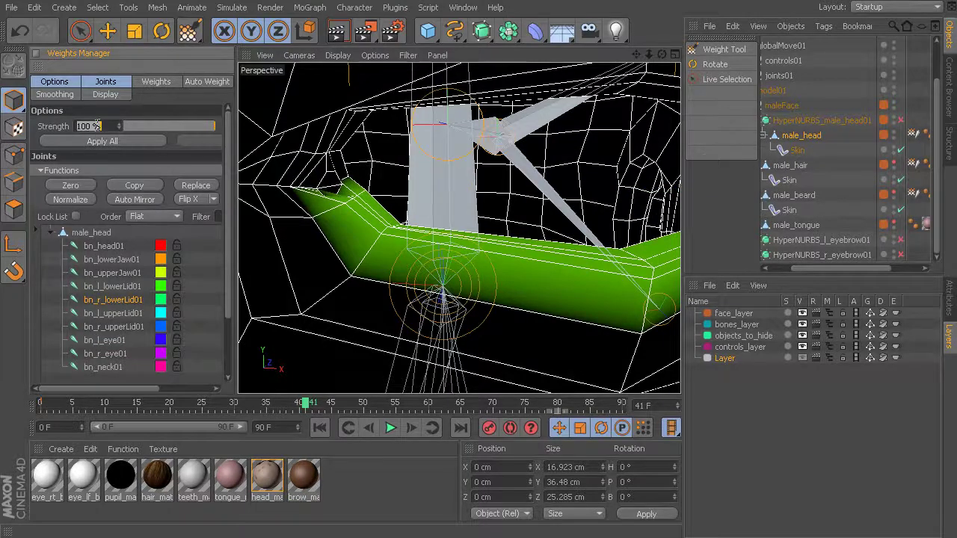
pyautogui.click(112, 273)
pyautogui.keyDown('alt'); pyautogui.moveTo(314, 224); pyautogui.dragTo(346, 207); pyautogui.keyUp('alt')
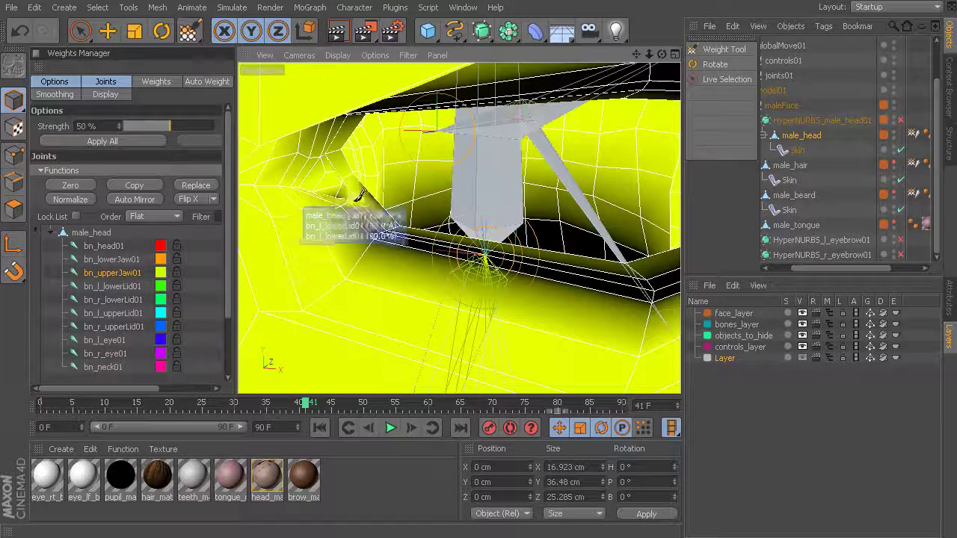
pyautogui.keyDown('alt'); pyautogui.moveTo(367, 262); pyautogui.dragTo(280, 404); pyautogui.keyUp('alt')
pyautogui.keyDown('alt'); pyautogui.moveTo(350, 280); pyautogui.dragTo(366, 271); pyautogui.keyUp('alt')
# - Paint 100% bn_l_lowerLid01 weight on the points inside the left lower lid's inner corner
pyautogui.moveTo(150, 129); pyautogui.dragTo(221, 122)
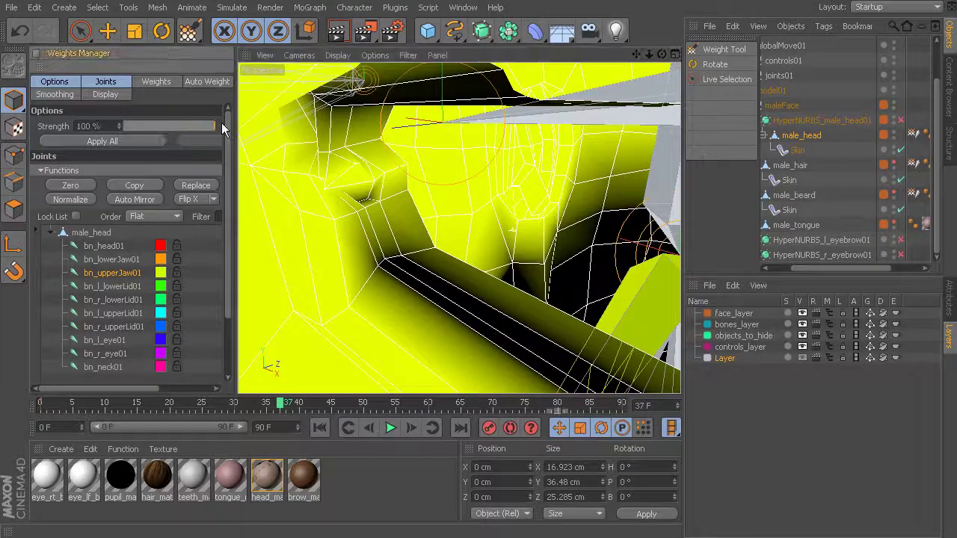
pyautogui.click(107, 289)
pyautogui.keyDown('alt'); pyautogui.moveTo(358, 202); pyautogui.dragTo(383, 192); pyautogui.keyUp('alt')
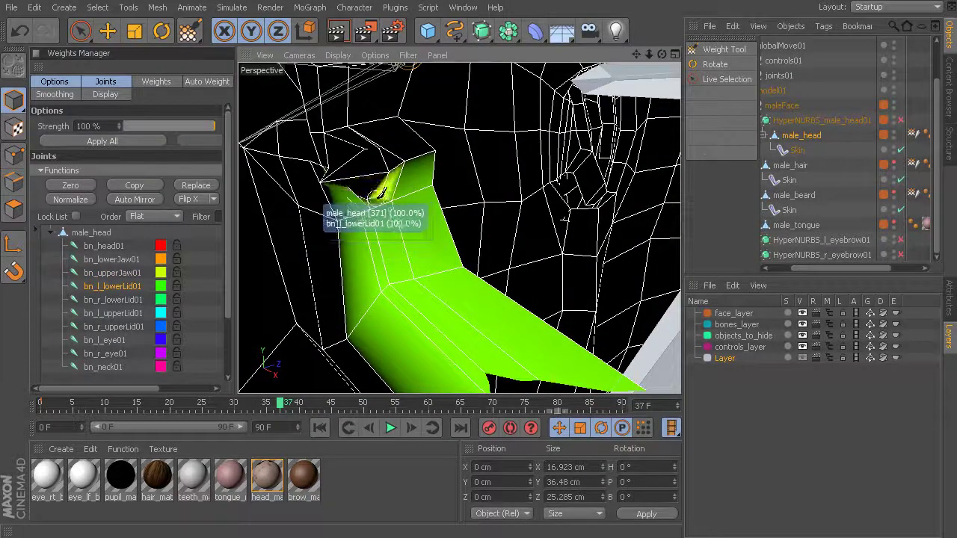
pyautogui.keyDown('alt'); pyautogui.moveTo(378, 244); pyautogui.dragTo(376, 197); pyautogui.keyUp('alt')
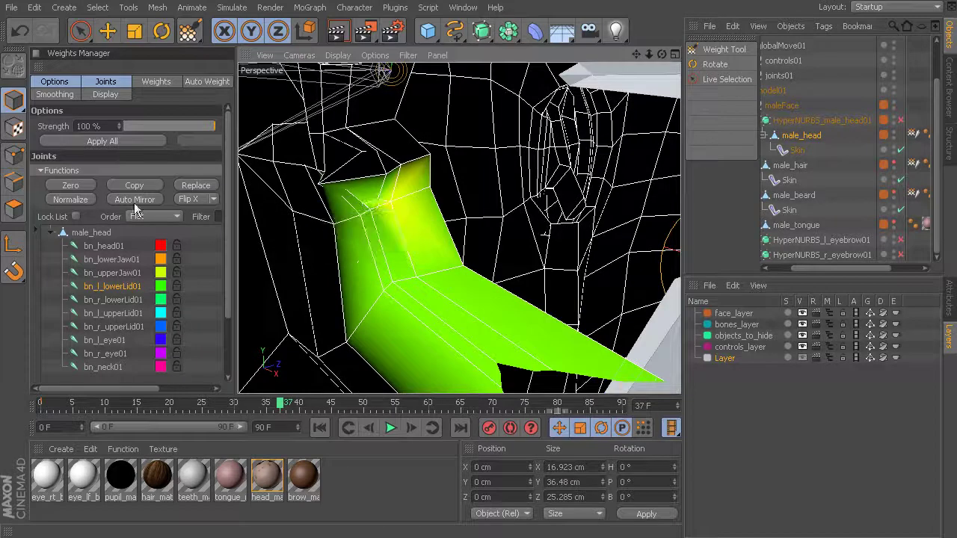
# - Paint 50% bn_upperJaw01 weight on the left lower lid's inner-corner points, and scrub the blink to frame 48
pyautogui.click(109, 127)
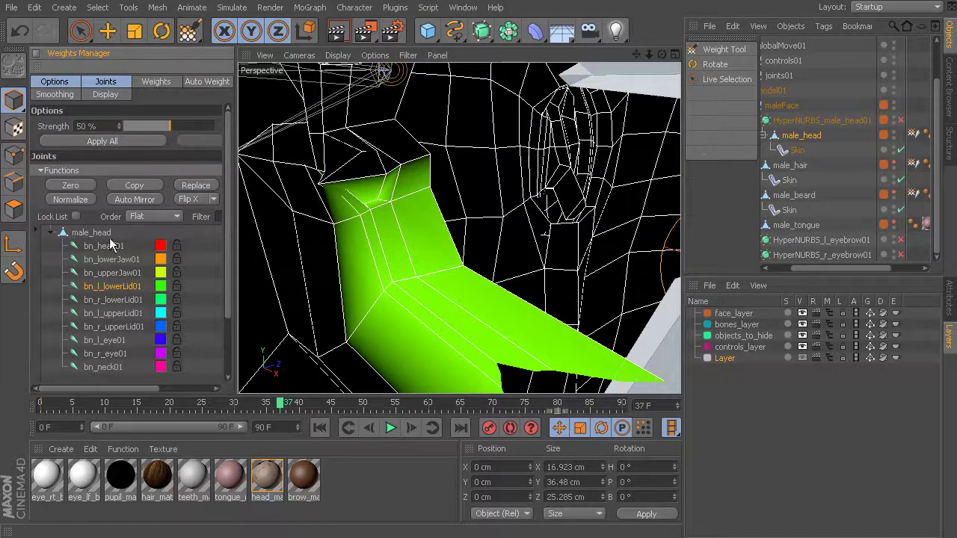
pyautogui.click(108, 273)
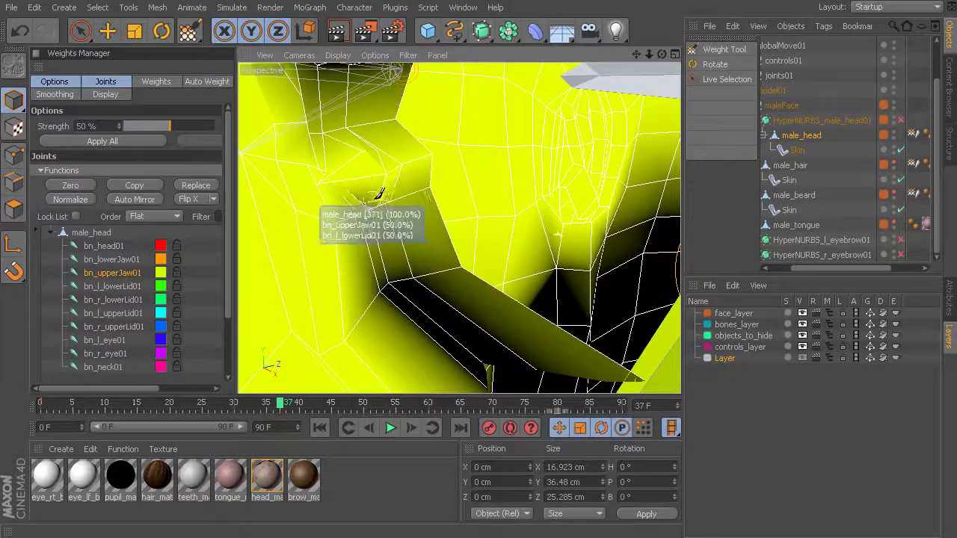
pyautogui.keyDown('alt'); pyautogui.moveTo(373, 200); pyautogui.dragTo(411, 208); pyautogui.keyUp('alt')
pyautogui.scroll(-5, 321, 216)
pyautogui.scroll(3, 359, 217)
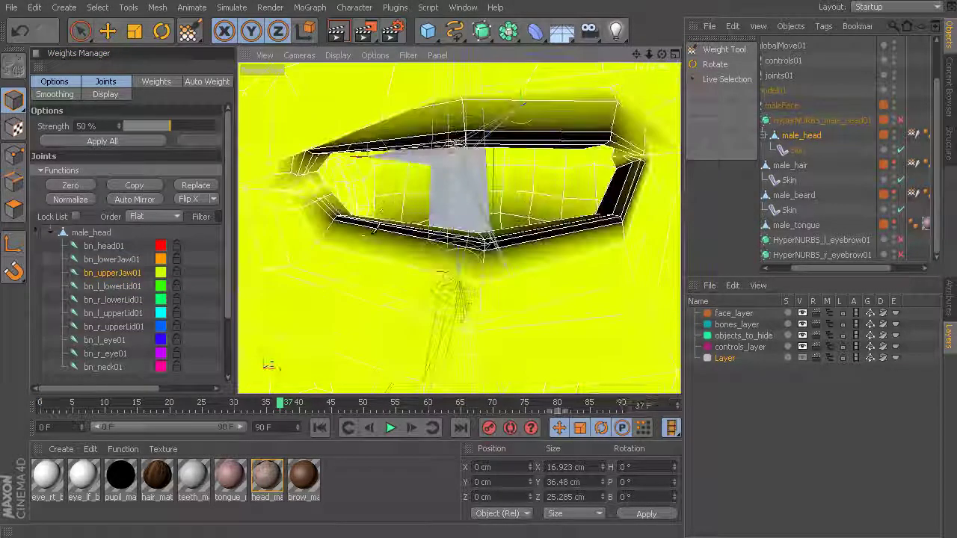
pyautogui.moveTo(295, 413); pyautogui.dragTo(350, 400)
# - Examine the left eye's outer corner and lower lid while scrubbing the blink to frame 56
pyautogui.keyDown('alt'); pyautogui.moveTo(551, 171); pyautogui.dragTo(492, 196); pyautogui.keyUp('alt')
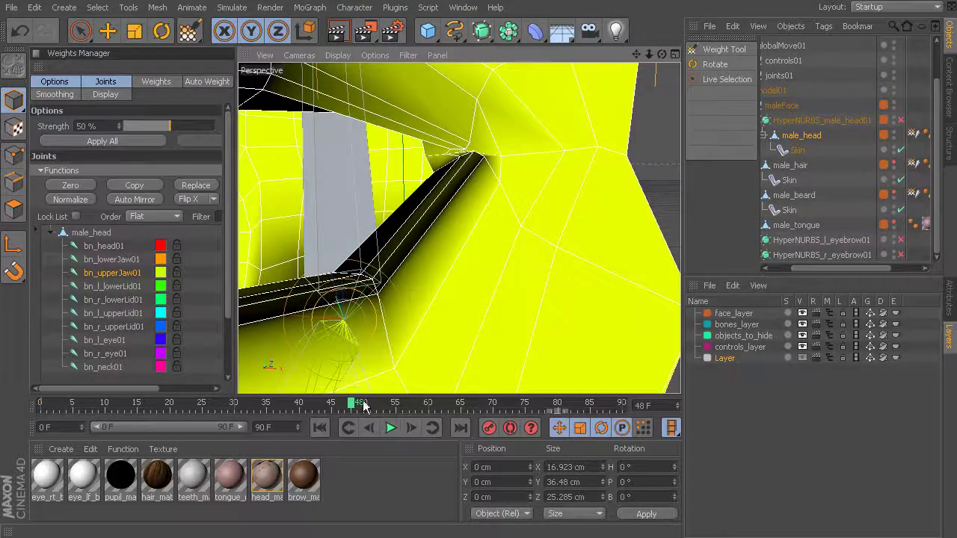
pyautogui.moveTo(365, 404); pyautogui.dragTo(341, 406)
pyautogui.keyDown('alt'); pyautogui.moveTo(406, 268); pyautogui.dragTo(364, 369); pyautogui.keyUp('alt')
pyautogui.moveTo(345, 411); pyautogui.dragTo(404, 405)
pyautogui.moveTo(437, 252)
pyautogui.keyDown('alt'); pyautogui.mouseDown()
pyautogui.moveTo(570, 216)
pyautogui.moveTo(495, 322)
pyautogui.mouseUp(); pyautogui.keyUp('alt')
# - Rotate the bn_l_lowerLid01 joint to an 18.728° pitch at frame 60 with automatic keyframing, and turn the keyframing off
pyautogui.press('space')
pyautogui.click(463, 211)
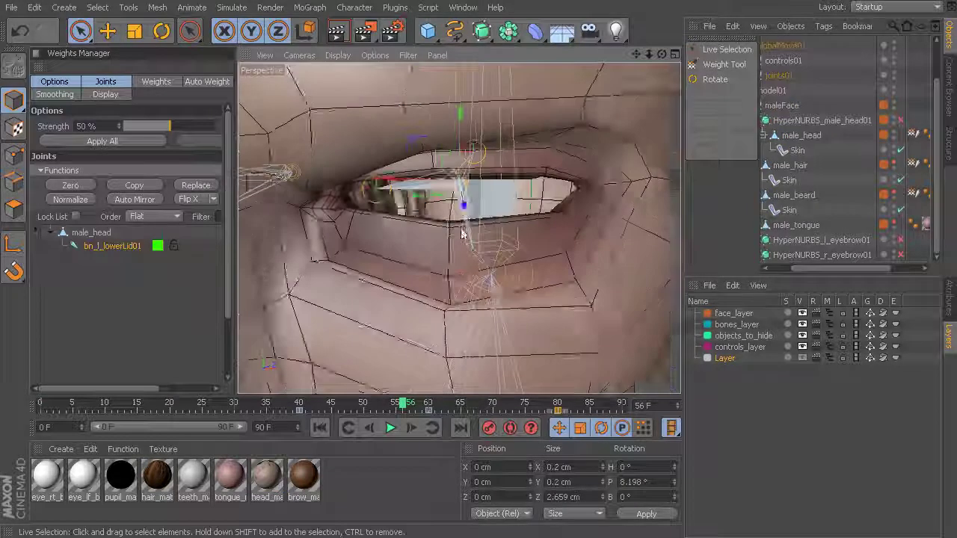
pyautogui.click(430, 404)
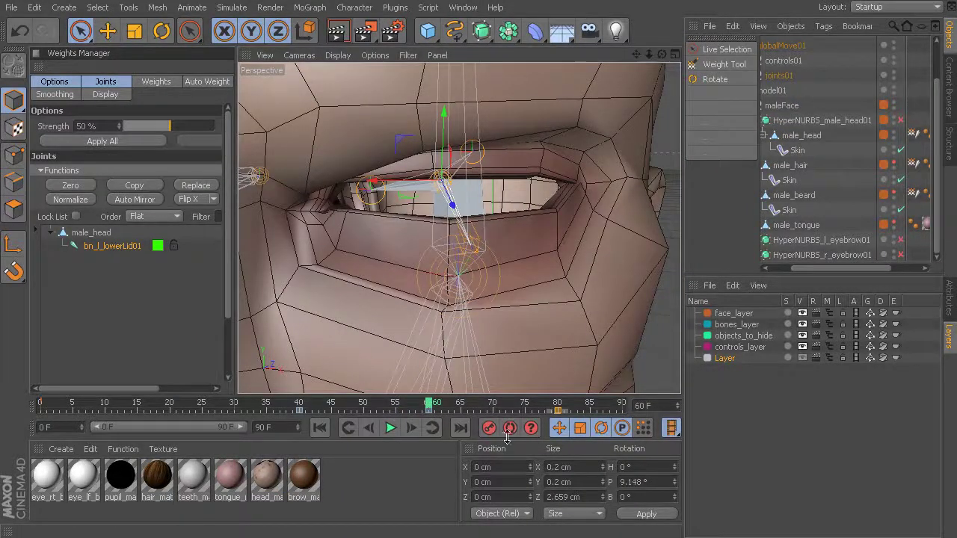
pyautogui.press('r')
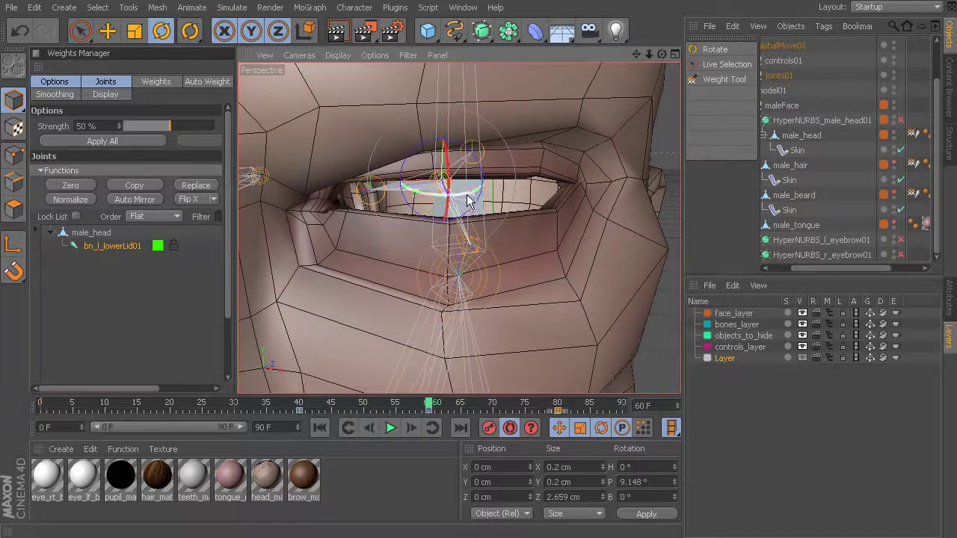
pyautogui.moveTo(447, 177); pyautogui.dragTo(447, 159)
pyautogui.click(510, 431)
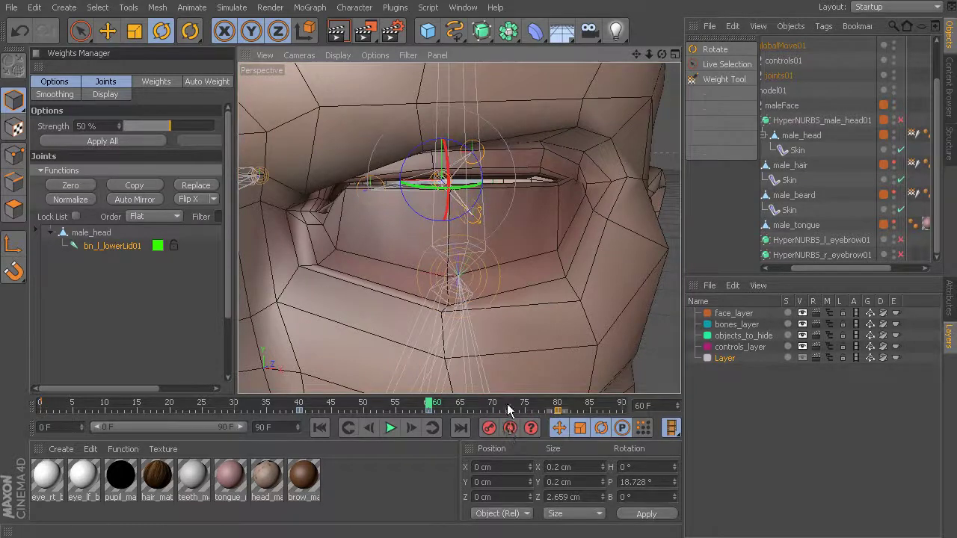
# - Select the male_head mesh, scrub the blink to frame 46 and choose bn_upperJaw01 as the joint to weight
pyautogui.moveTo(433, 404); pyautogui.dragTo(390, 398)
pyautogui.keyDown('alt'); pyautogui.moveTo(460, 271); pyautogui.dragTo(497, 254); pyautogui.keyUp('alt')
pyautogui.click(560, 213)
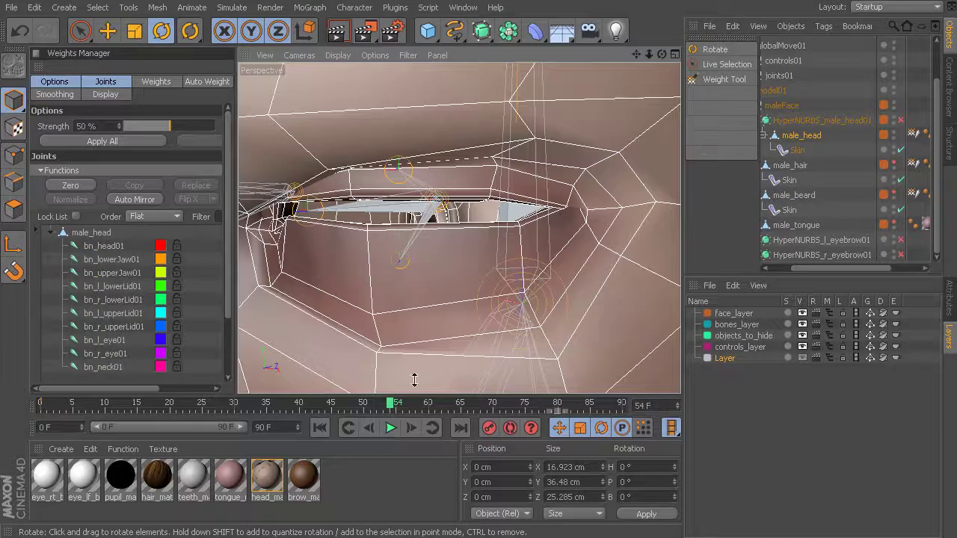
pyautogui.moveTo(406, 406); pyautogui.dragTo(339, 404)
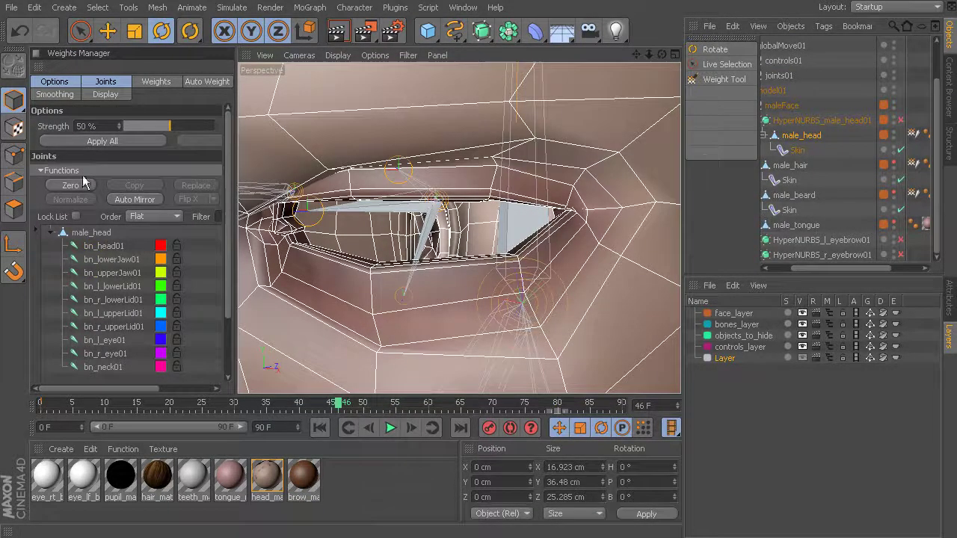
pyautogui.click(112, 274)
pyautogui.keyDown('alt'); pyautogui.moveTo(572, 278); pyautogui.dragTo(515, 277); pyautogui.keyUp('alt')
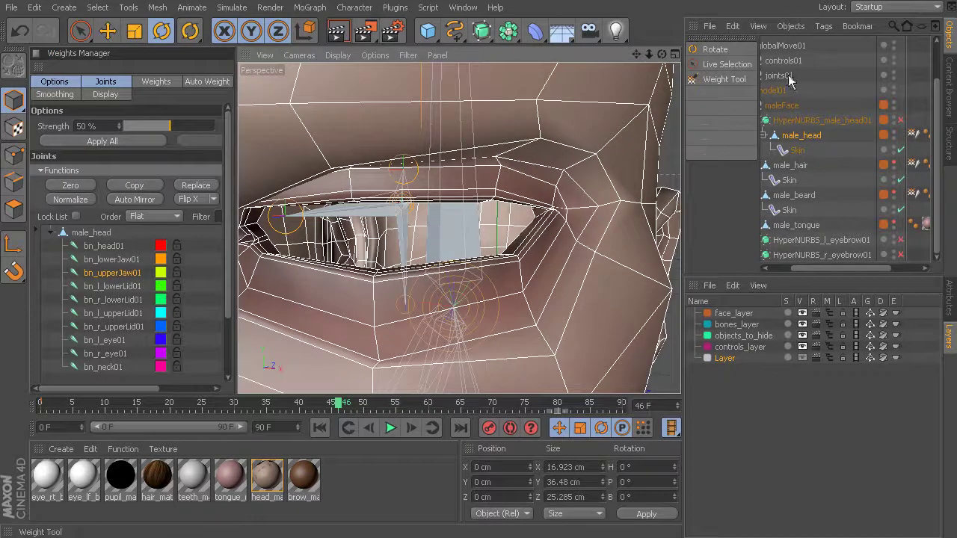
# - Paint bn_upperJaw01 weight at 70% strength on the left eye's outer-corner points with the Weight Tool, checking the blink at frame 42
pyautogui.click(724, 79)
pyautogui.scroll(3, 522, 250)
pyautogui.scroll(2, 522, 250)
pyautogui.moveTo(339, 403)
pyautogui.mouseDown()
pyautogui.moveTo(315, 404)
pyautogui.moveTo(397, 399)
pyautogui.moveTo(346, 402)
pyautogui.mouseUp()
pyautogui.click(89, 124)
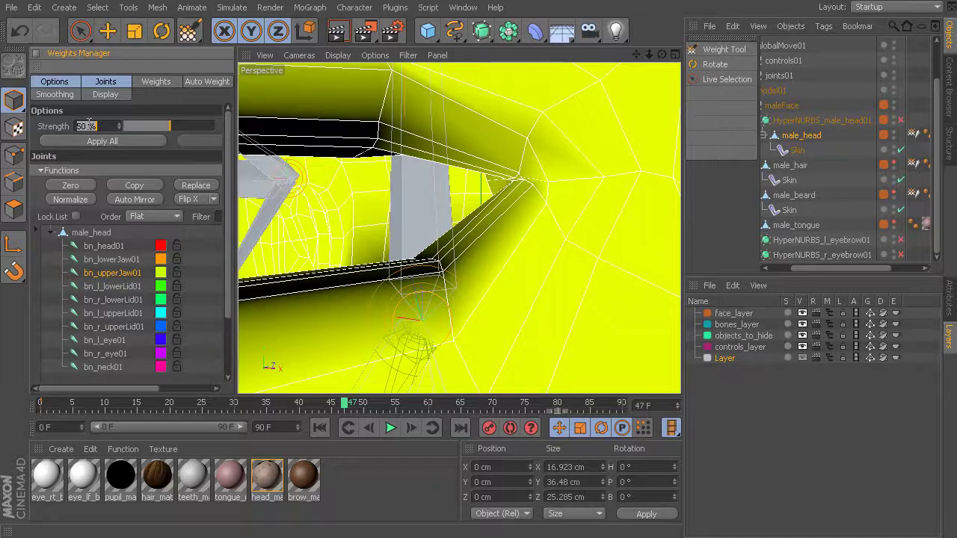
pyautogui.moveTo(344, 405); pyautogui.dragTo(312, 404)
pyautogui.keyDown('alt'); pyautogui.moveTo(516, 213); pyautogui.dragTo(494, 209); pyautogui.keyUp('alt')
pyautogui.scroll(3, 474, 209)
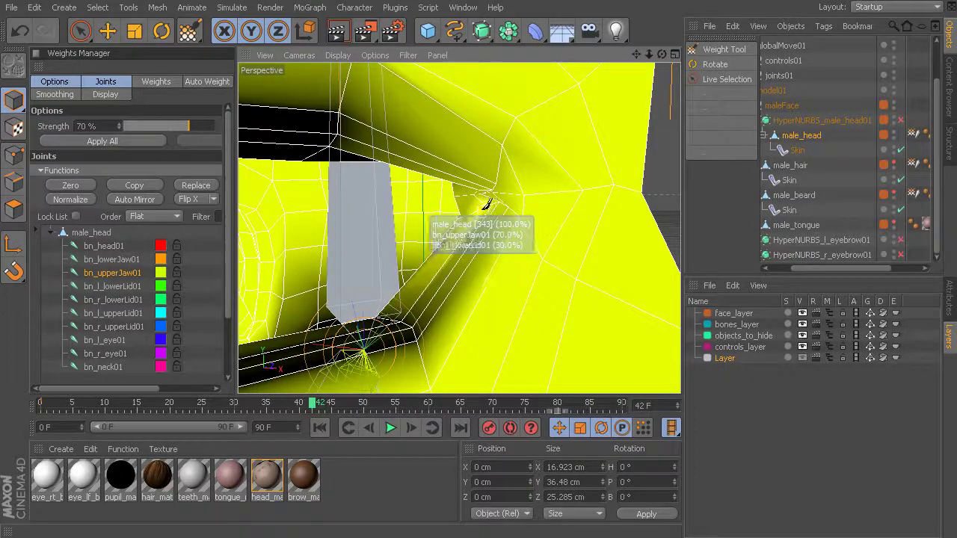
# - Set the weight strength to 100%, erase bn_upperJaw01 weight from the left upper lid's inner rim point at the outer corner, and scrub to frame 39
pyautogui.moveTo(320, 411); pyautogui.dragTo(358, 404)
pyautogui.scroll(3, 367, 210)
pyautogui.keyDown('alt'); pyautogui.moveTo(367, 209); pyautogui.dragTo(451, 190); pyautogui.keyUp('alt')
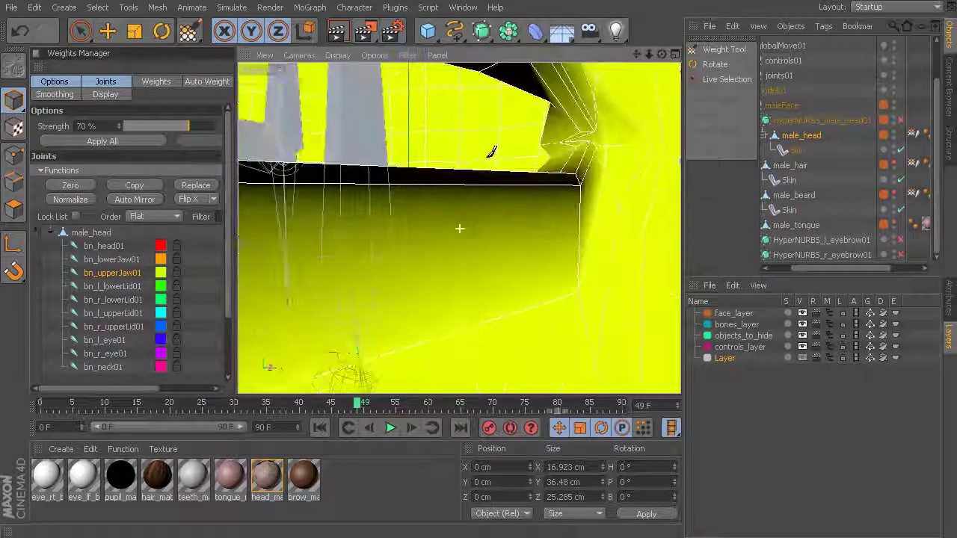
pyautogui.keyDown('alt'); pyautogui.moveTo(382, 307); pyautogui.dragTo(375, 371); pyautogui.keyUp('alt')
pyautogui.moveTo(351, 407)
pyautogui.mouseDown()
pyautogui.moveTo(391, 404)
pyautogui.moveTo(358, 402)
pyautogui.mouseUp()
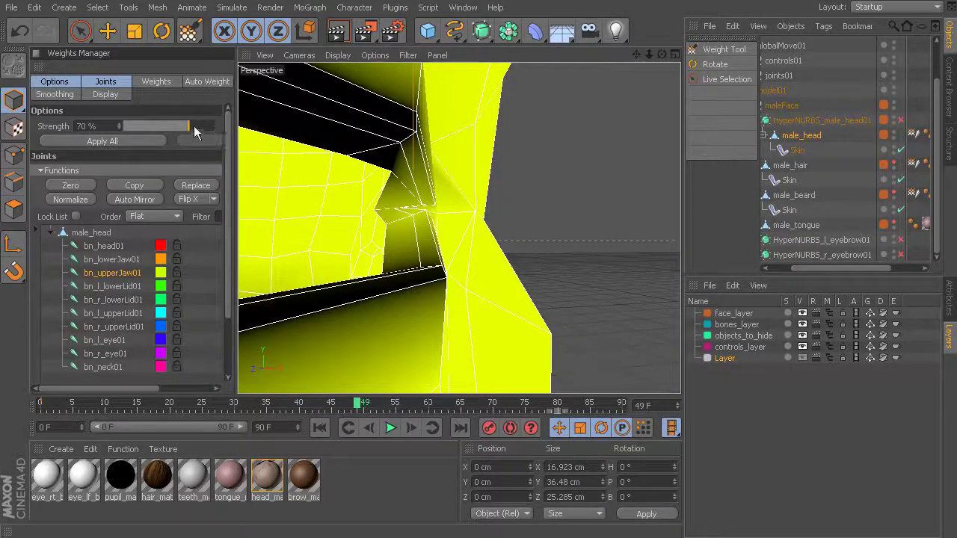
pyautogui.moveTo(194, 127); pyautogui.dragTo(228, 130)
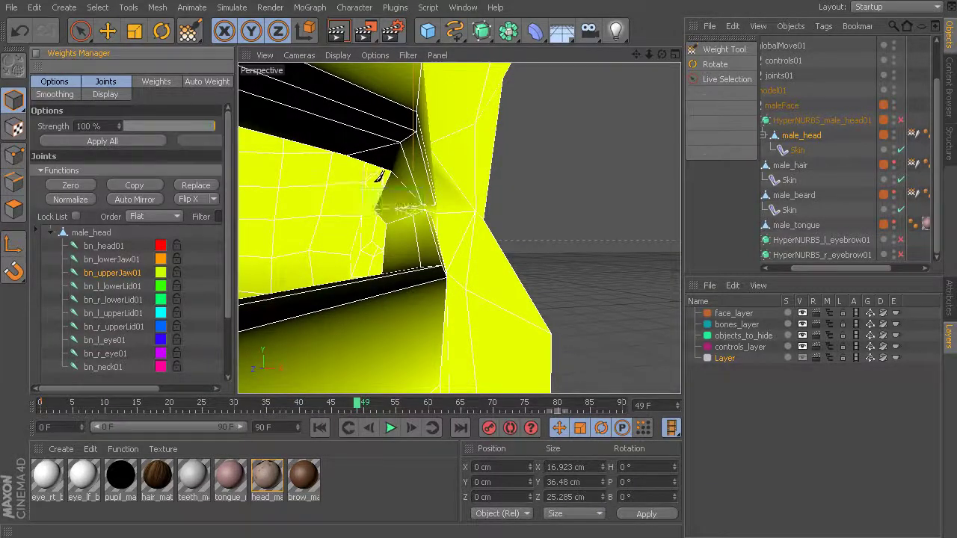
pyautogui.moveTo(393, 171); pyautogui.dragTo(391, 174)
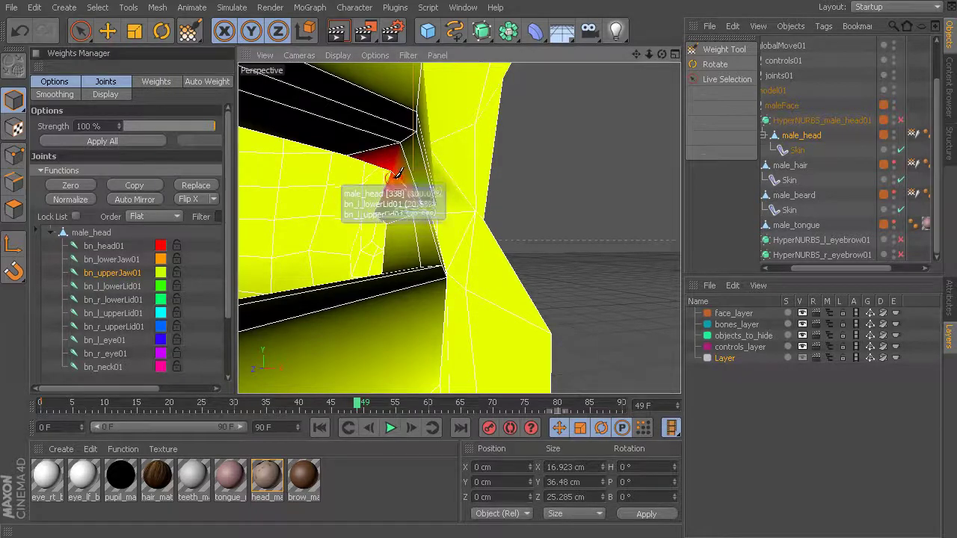
pyautogui.moveTo(394, 318)
pyautogui.keyDown('alt'); pyautogui.mouseDown()
pyautogui.moveTo(419, 326)
pyautogui.moveTo(402, 329)
pyautogui.mouseUp(); pyautogui.keyUp('alt')
pyautogui.moveTo(358, 410)
pyautogui.mouseDown()
pyautogui.moveTo(337, 401)
pyautogui.moveTo(385, 399)
pyautogui.moveTo(292, 402)
pyautogui.mouseUp()
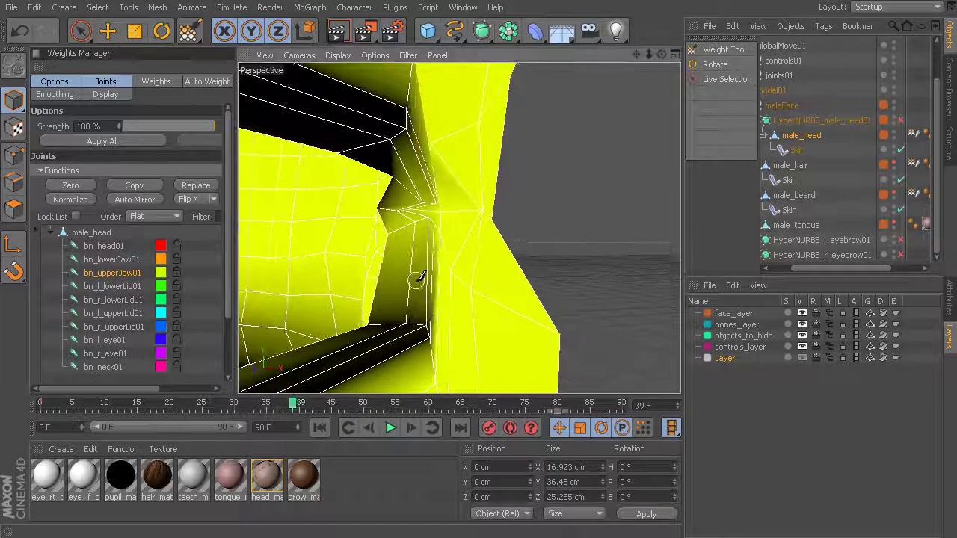
# - Choose the bn_l_lowerLid01 joint and erase its weight from the upper lid points at the left eye's outer corner
pyautogui.keyDown('alt'); pyautogui.moveTo(440, 262); pyautogui.dragTo(374, 290); pyautogui.keyUp('alt')
pyautogui.moveTo(299, 406)
pyautogui.mouseDown()
pyautogui.moveTo(433, 402)
pyautogui.moveTo(305, 402)
pyautogui.mouseUp()
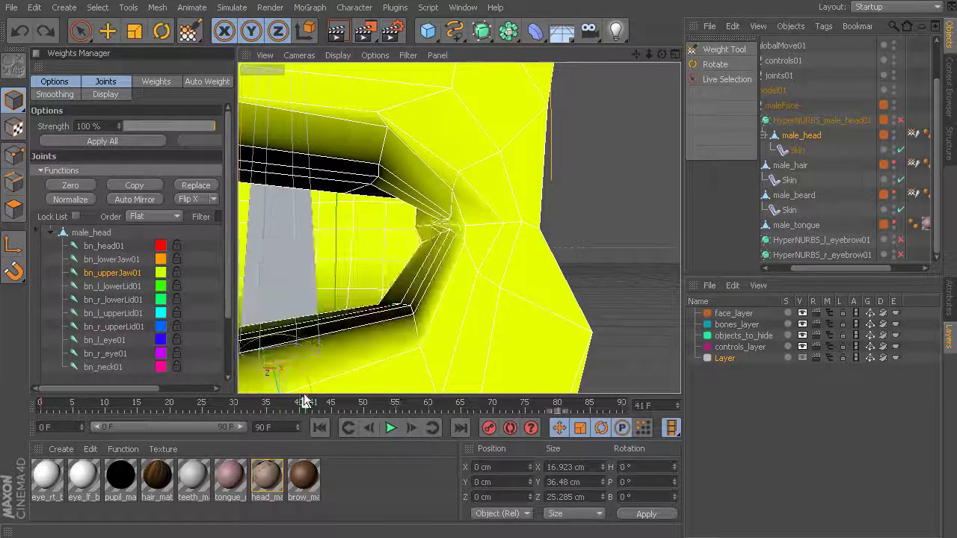
pyautogui.click(128, 290)
pyautogui.keyDown('alt'); pyautogui.moveTo(352, 225); pyautogui.dragTo(486, 172); pyautogui.keyUp('alt')
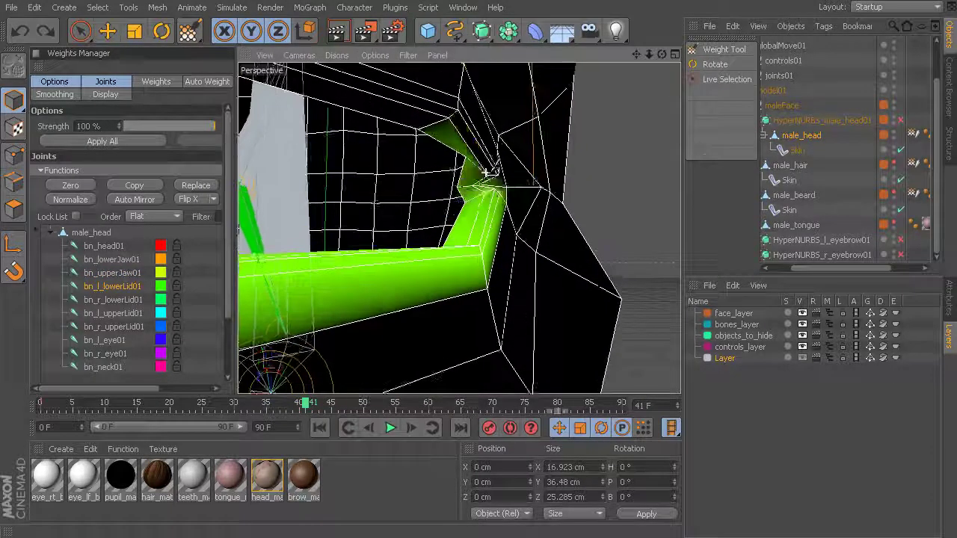
pyautogui.scroll(1, 486, 172)
pyautogui.keyDown('ctrl'); pyautogui.click(462, 155); pyautogui.keyUp('ctrl')
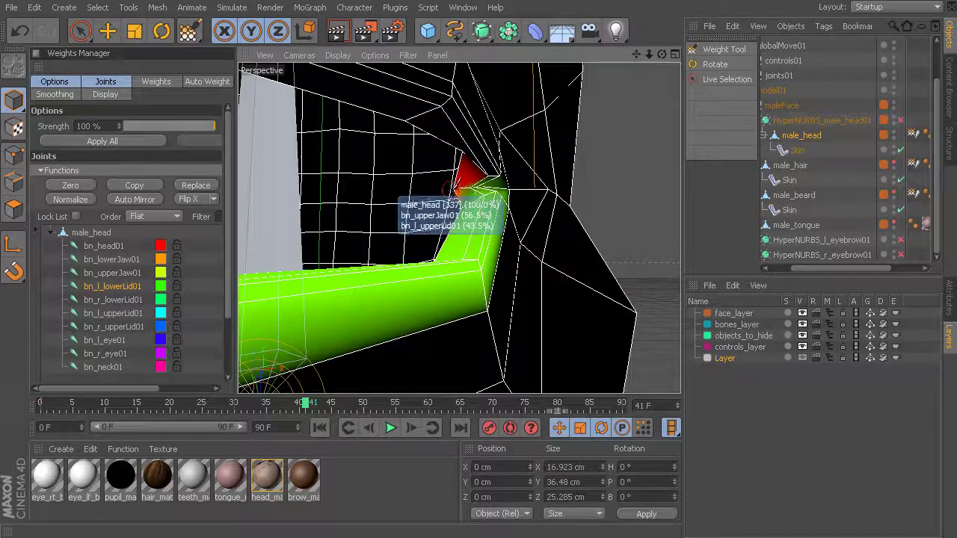
# - Scrub the blink to frame 54 and switch the weight painting to Add mode at 5% strength
pyautogui.keyDown('alt'); pyautogui.moveTo(453, 191); pyautogui.dragTo(487, 188); pyautogui.keyUp('alt')
pyautogui.moveTo(325, 407); pyautogui.dragTo(391, 368)
pyautogui.keyDown('alt'); pyautogui.moveTo(453, 294); pyautogui.dragTo(438, 235); pyautogui.keyUp('alt')
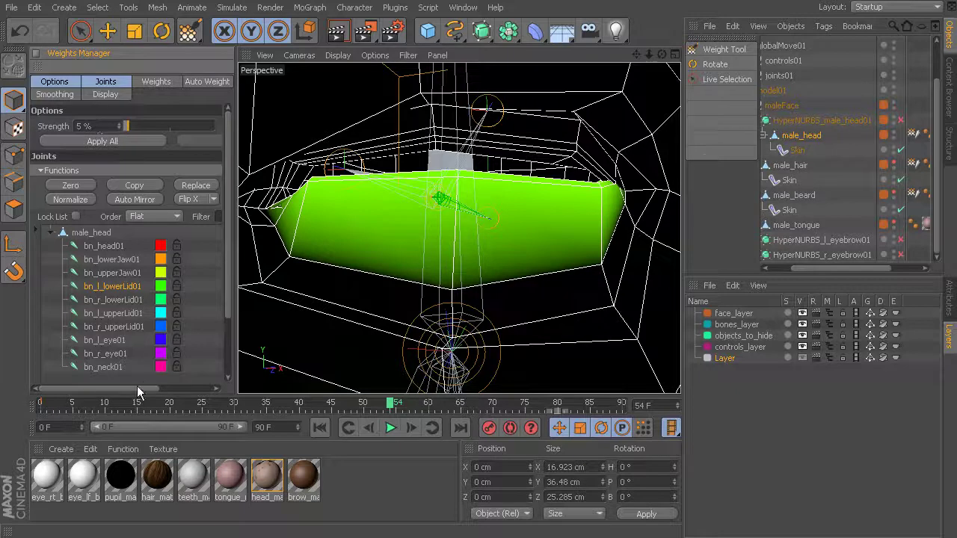
pyautogui.moveTo(145, 387); pyautogui.dragTo(210, 388)
pyautogui.click(189, 127)
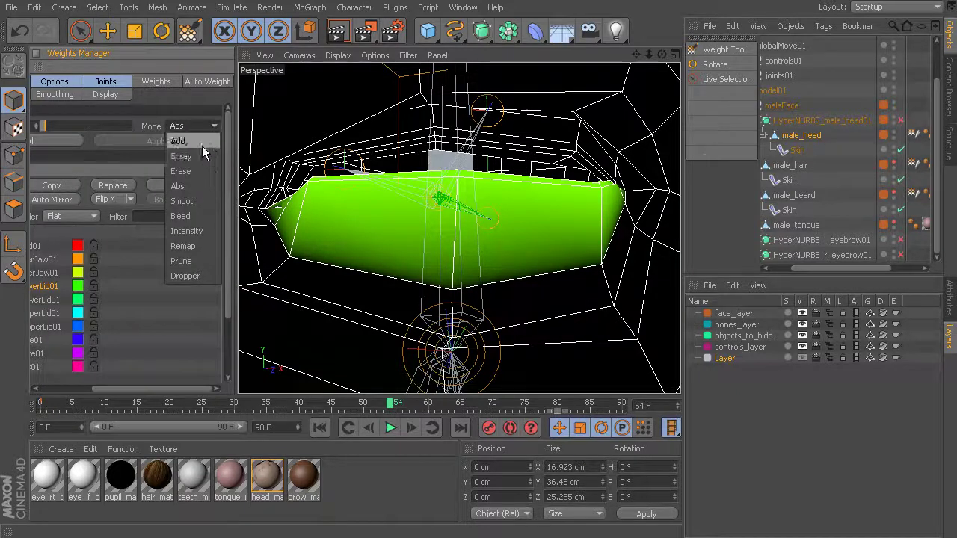
pyautogui.click(202, 144)
# - Add light bn_l_lowerLid01 weight to the row of points along the lower edge of the left lower lid
pyautogui.keyDown('alt'); pyautogui.moveTo(485, 278); pyautogui.dragTo(494, 271); pyautogui.keyUp('alt')
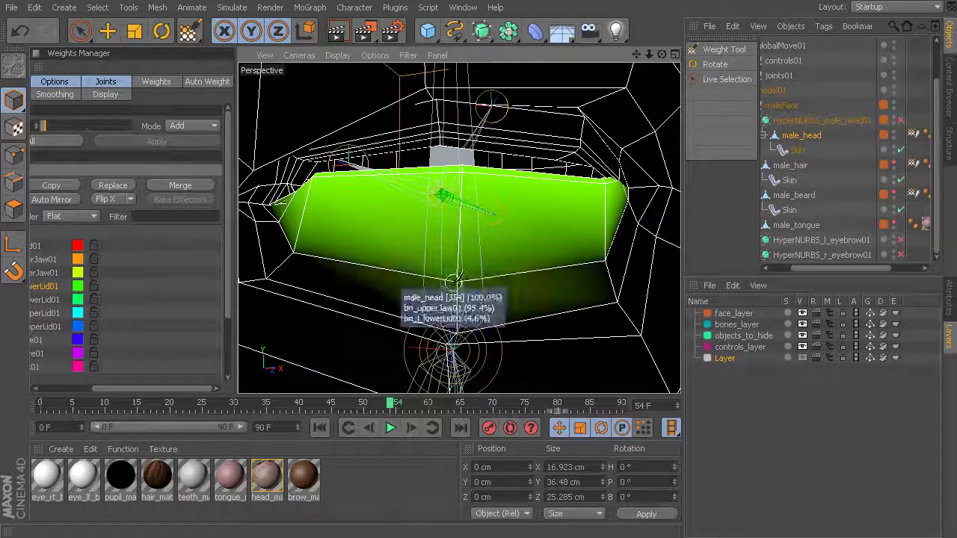
pyautogui.moveTo(344, 243)
pyautogui.keyDown('alt'); pyautogui.mouseDown()
pyautogui.moveTo(536, 263)
pyautogui.moveTo(536, 282)
pyautogui.moveTo(344, 275)
pyautogui.moveTo(431, 294)
pyautogui.moveTo(637, 166)
pyautogui.mouseUp(); pyautogui.keyUp('alt')
pyautogui.click(348, 250)
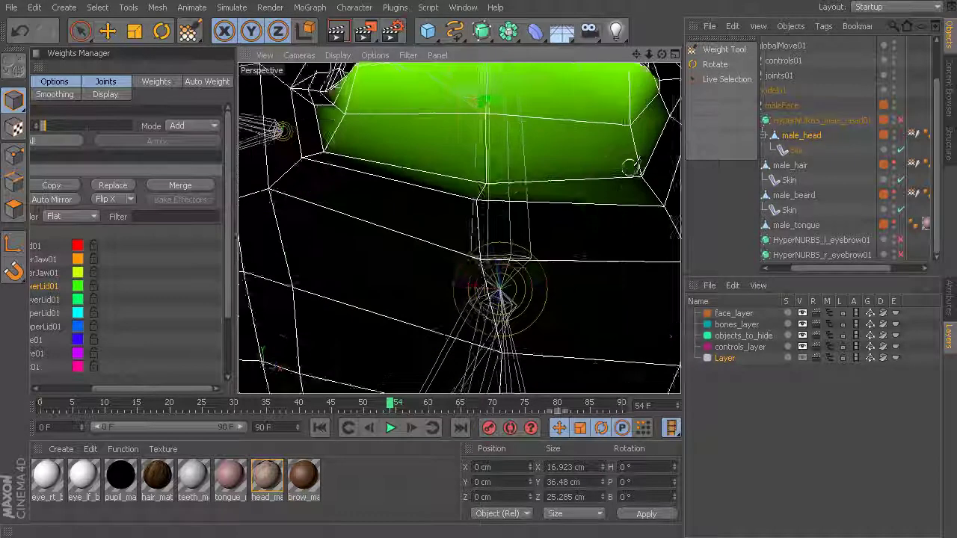
pyautogui.keyDown('alt'); pyautogui.moveTo(562, 193); pyautogui.dragTo(386, 181); pyautogui.keyUp('alt')
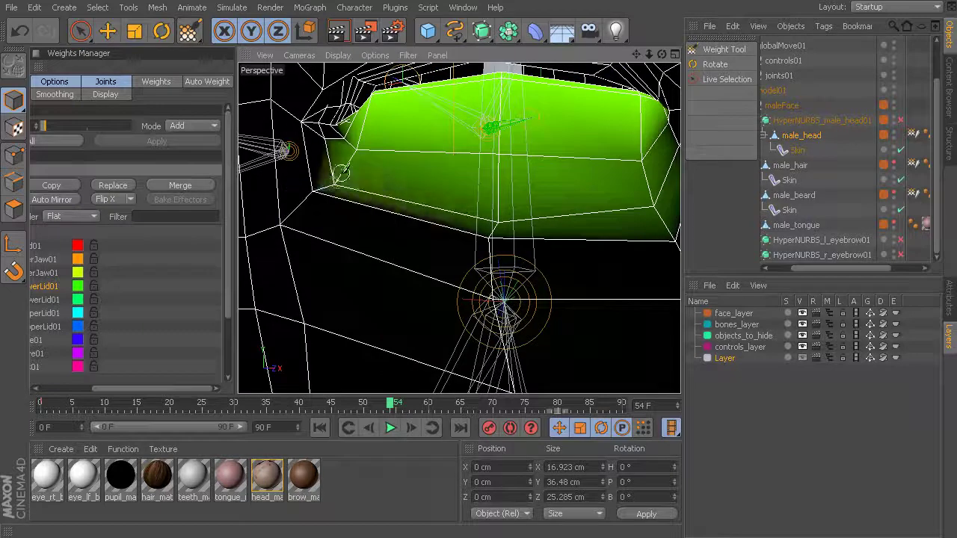
pyautogui.click(312, 191)
pyautogui.keyDown('alt'); pyautogui.moveTo(463, 218); pyautogui.dragTo(399, 237); pyautogui.keyUp('alt')
pyautogui.click(429, 239)
pyautogui.keyDown('alt'); pyautogui.moveTo(531, 249); pyautogui.dragTo(485, 273); pyautogui.keyUp('alt')
# - Return the blink to frame 0, switch to Live Selection and view both eyes from the front
pyautogui.moveTo(390, 408); pyautogui.dragTo(291, 371)
pyautogui.keyDown('alt'); pyautogui.moveTo(318, 276); pyautogui.dragTo(411, 272); pyautogui.keyUp('alt')
pyautogui.moveTo(283, 408); pyautogui.dragTo(21, 417)
pyautogui.keyDown('alt'); pyautogui.moveTo(531, 226); pyautogui.dragTo(334, 228); pyautogui.keyUp('alt')
pyautogui.press('9')
pyautogui.scroll(-5, 478, 207)
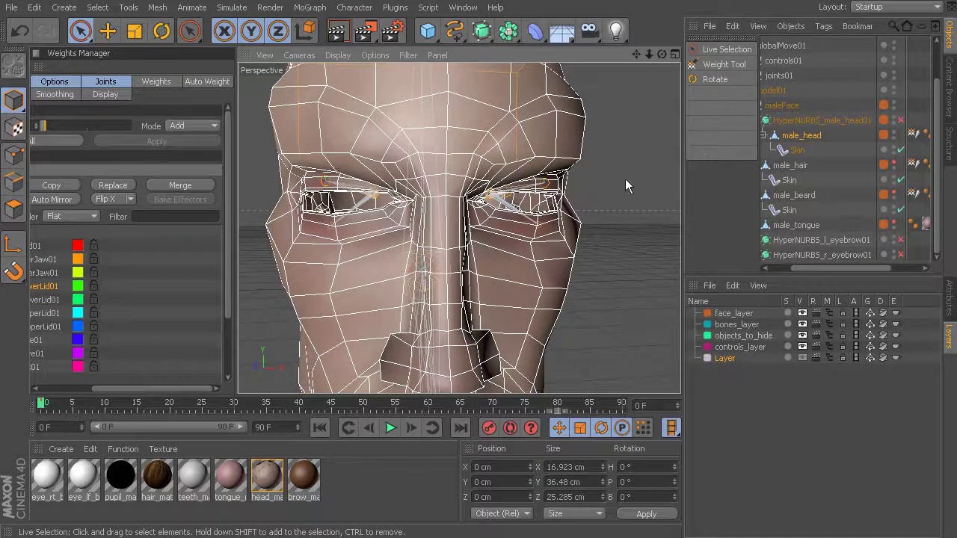
pyautogui.click(599, 197)
pyautogui.keyDown('alt'); pyautogui.moveTo(599, 197); pyautogui.dragTo(540, 168); pyautogui.keyUp('alt')
pyautogui.click(538, 168)
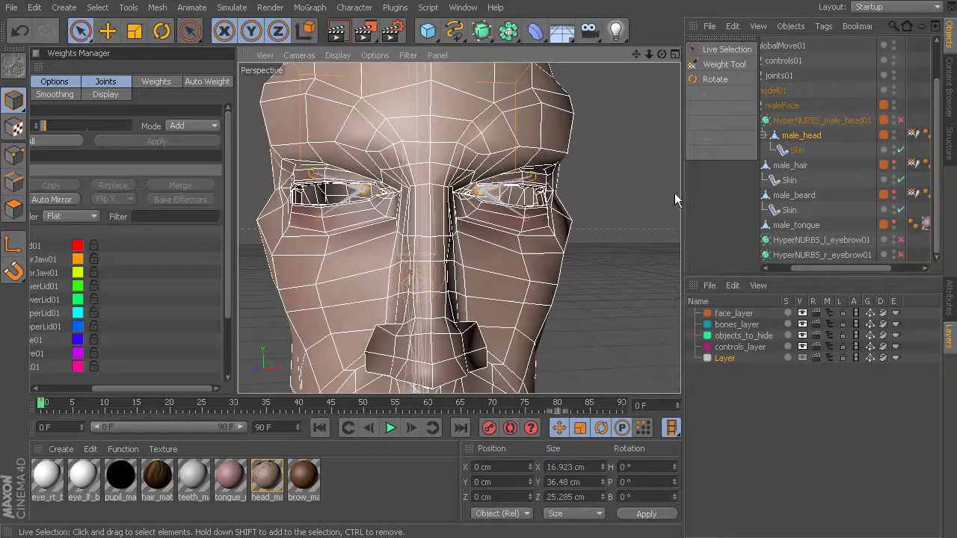
# - Remove the bn_r_lowerLid01 and bn_r_upperLid01 joints from the male_head Weight tag's joint list
pyautogui.click(913, 136)
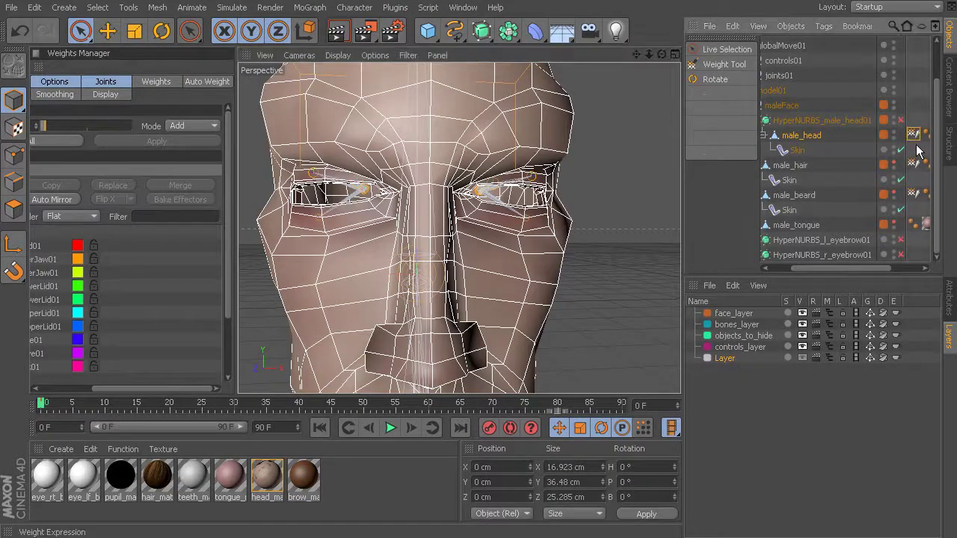
pyautogui.click(950, 295)
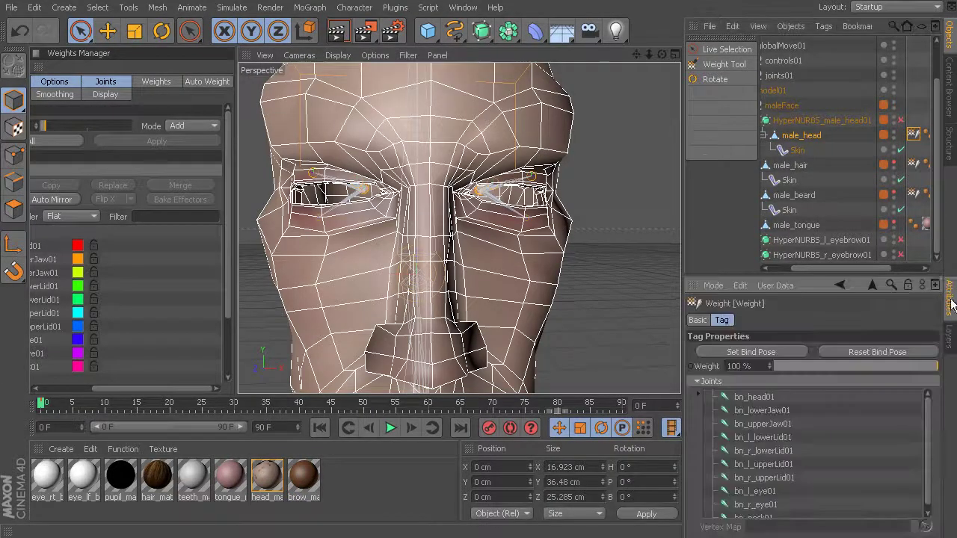
pyautogui.click(695, 382)
pyautogui.click(695, 382)
pyautogui.moveTo(925, 452); pyautogui.dragTo(928, 471)
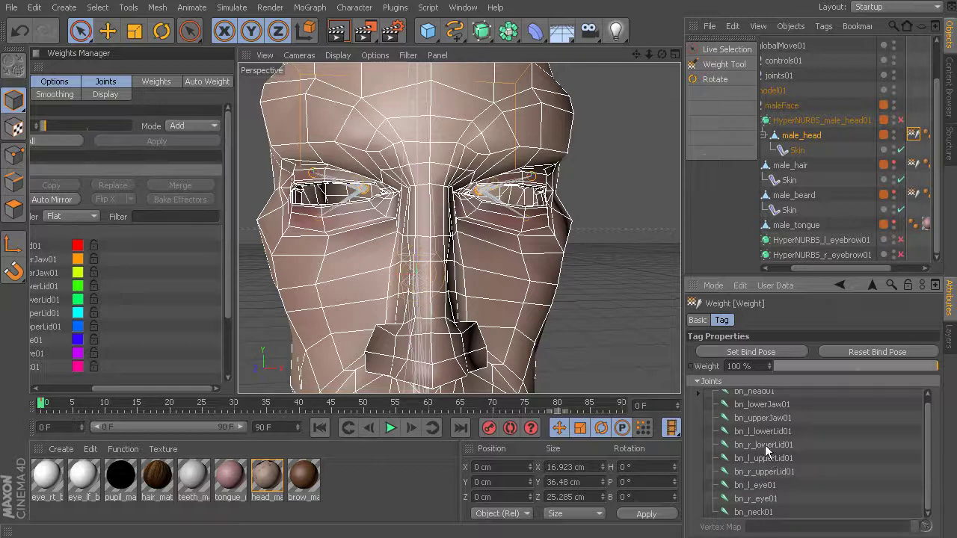
pyautogui.click(39, 406)
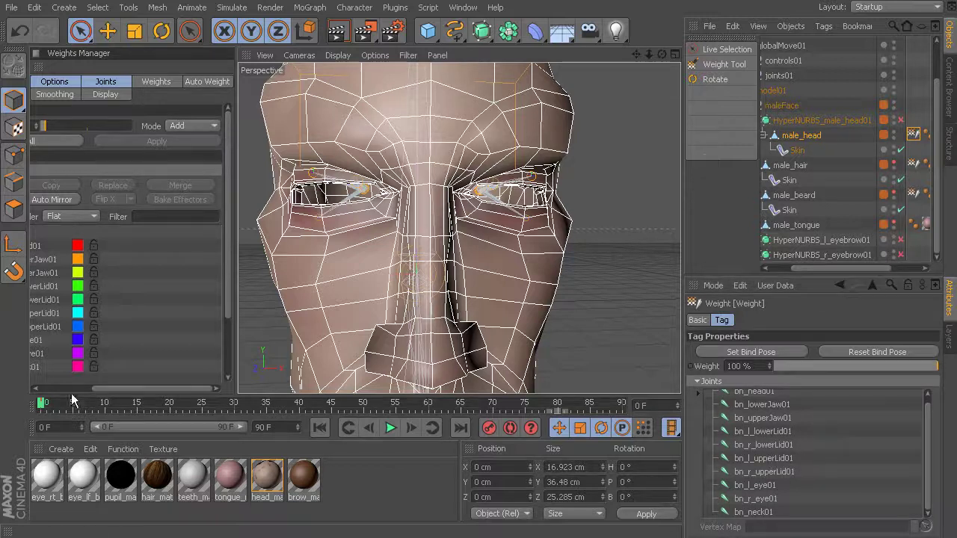
pyautogui.click(767, 419)
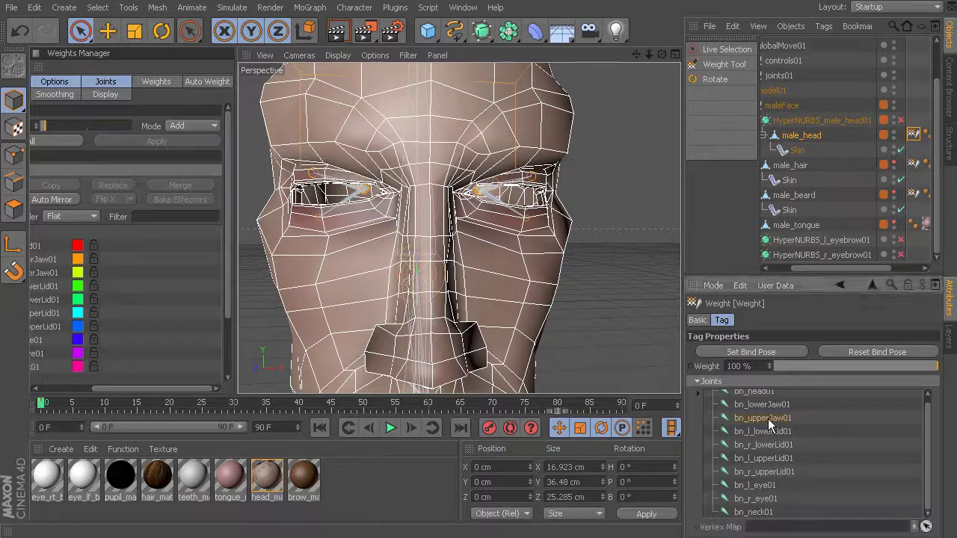
pyautogui.keyDown('ctrl'); pyautogui.click(764, 471); pyautogui.keyUp('ctrl')
pyautogui.rightClick(770, 475)
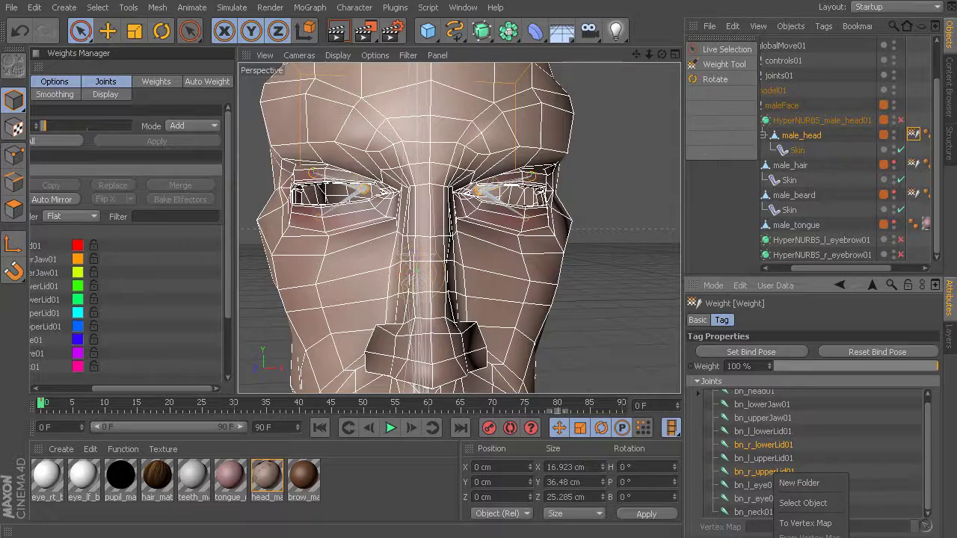
pyautogui.press('Delete')
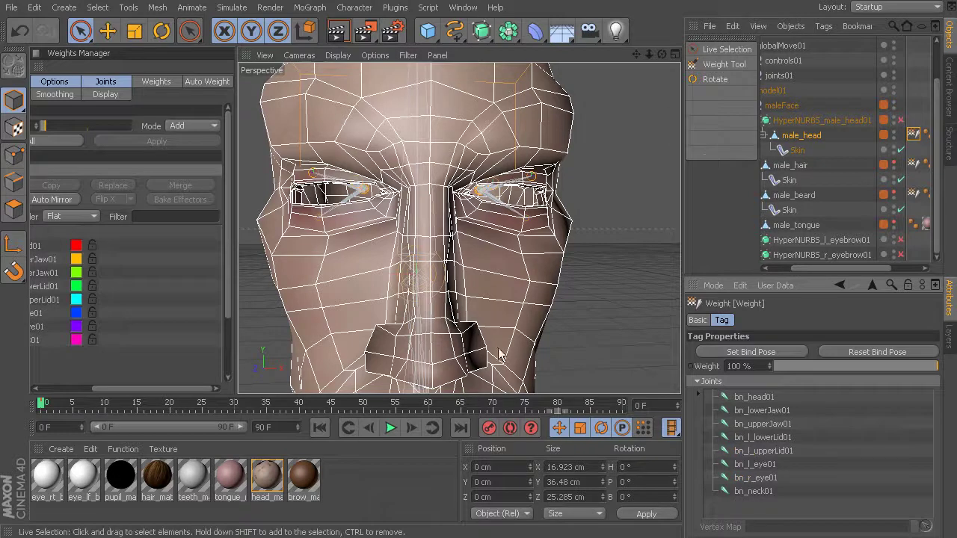
# - Locate the right upper eyelid joint in the object hierarchy and select bn_r_upperLid01
pyautogui.scroll(6, 470, 255)
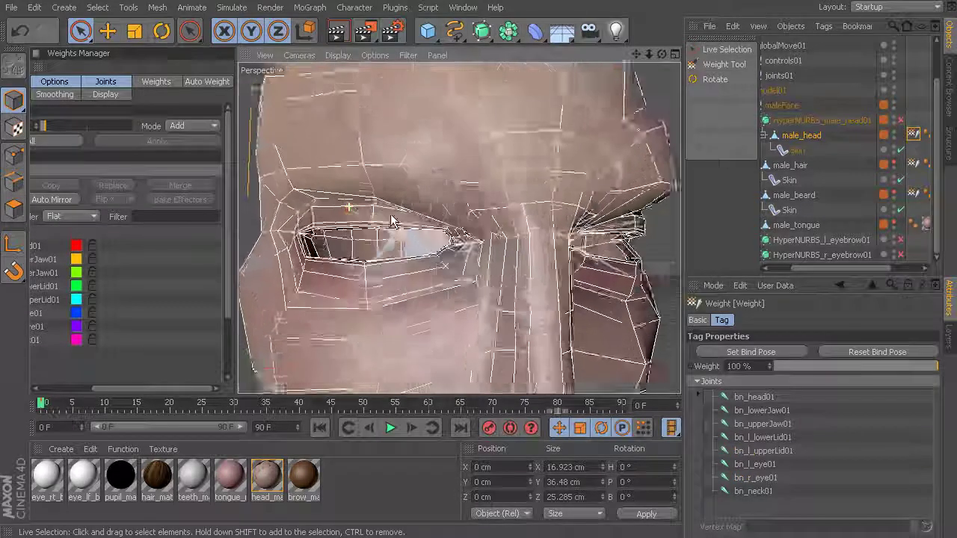
pyautogui.click(416, 248)
pyautogui.keyDown('alt'); pyautogui.moveTo(418, 243); pyautogui.dragTo(486, 206); pyautogui.keyUp('alt')
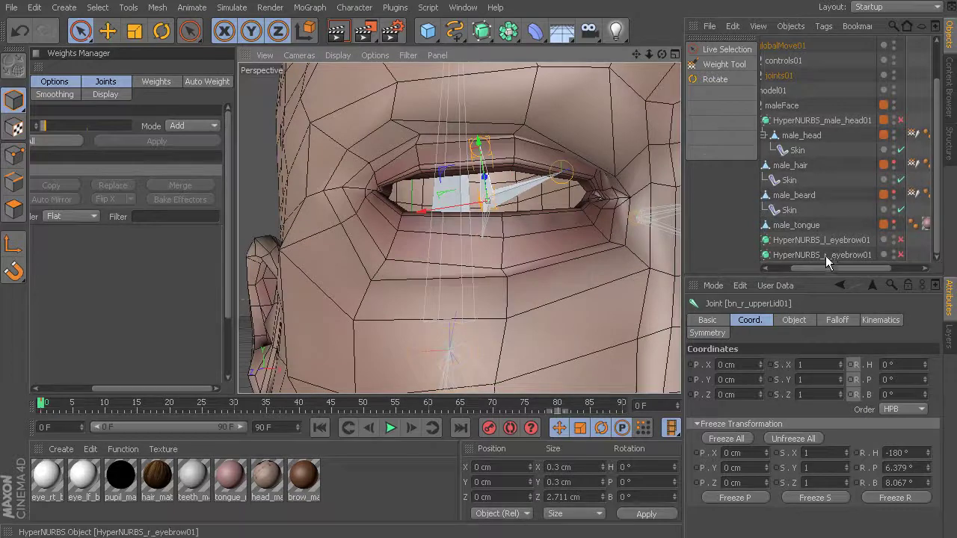
pyautogui.moveTo(818, 266); pyautogui.dragTo(793, 266)
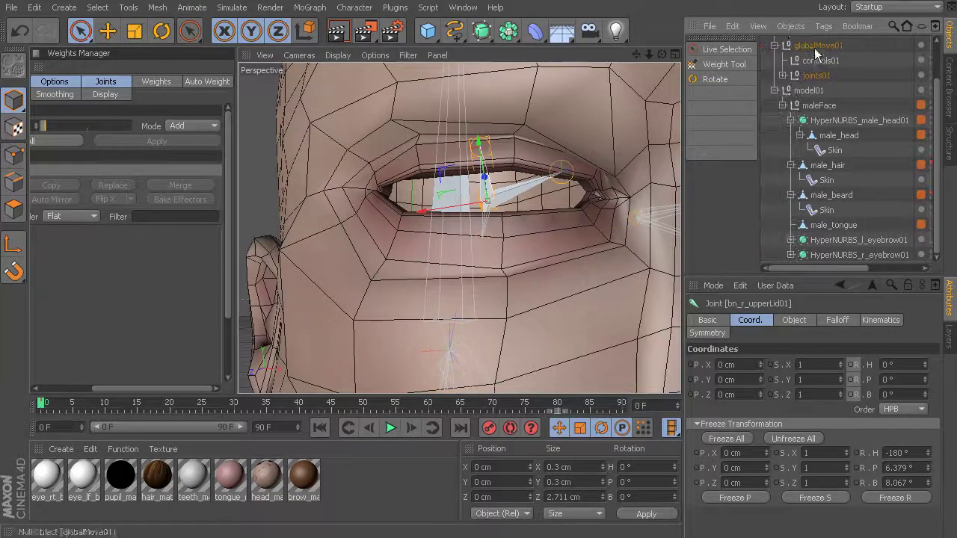
pyautogui.click(758, 24)
pyautogui.click(792, 133)
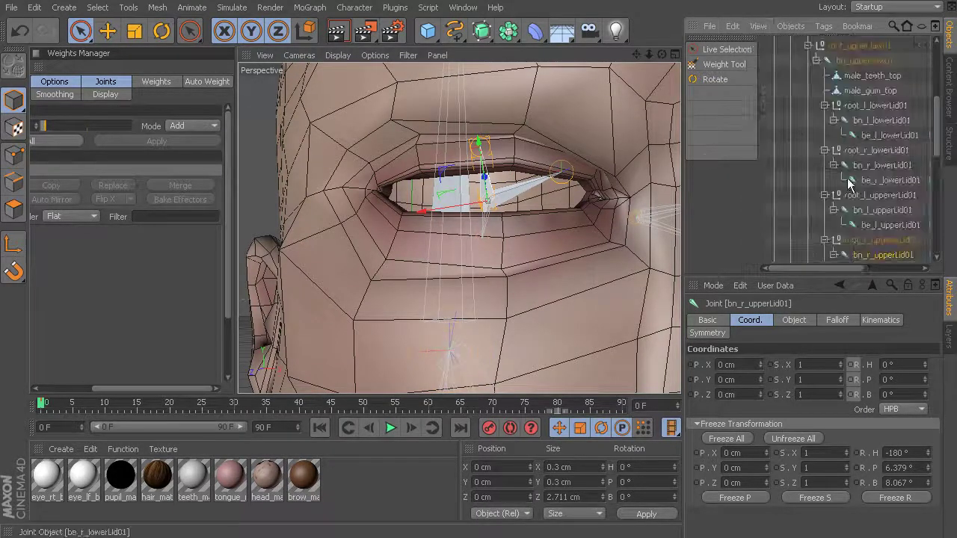
pyautogui.click(881, 241)
pyautogui.keyDown('alt'); pyautogui.moveTo(486, 217); pyautogui.dragTo(456, 198); pyautogui.keyUp('alt')
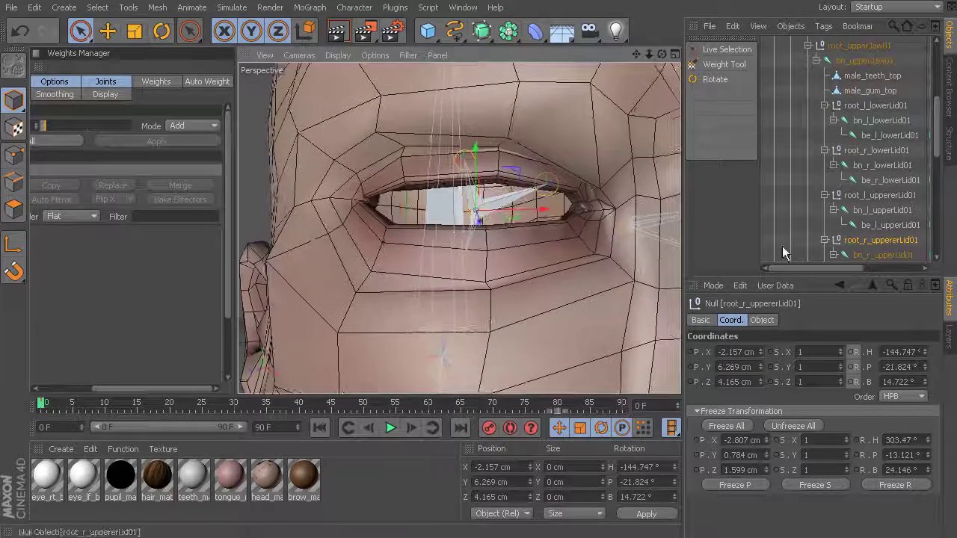
pyautogui.click(872, 255)
pyautogui.keyDown('alt'); pyautogui.moveTo(630, 219); pyautogui.dragTo(487, 203); pyautogui.keyUp('alt')
pyautogui.scroll(5, 486, 197)
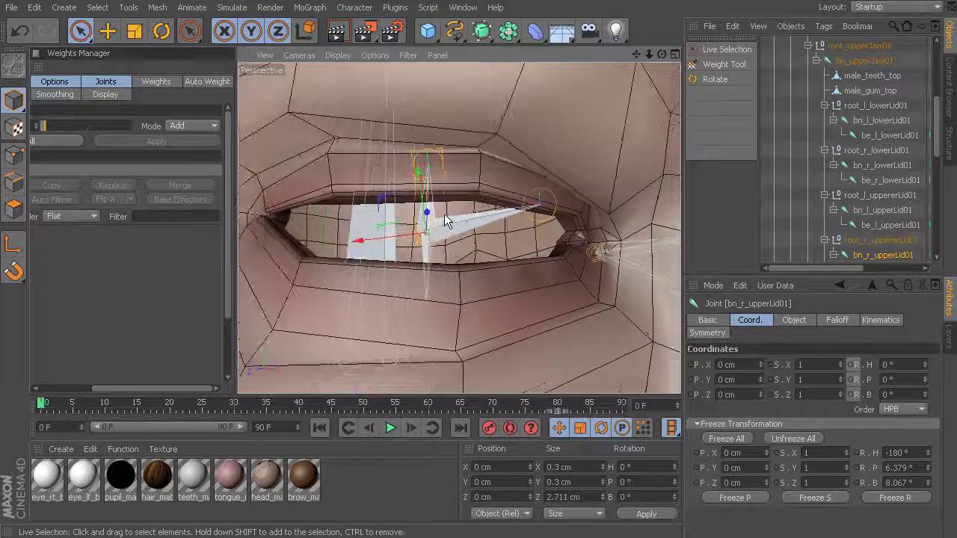
# - Rotate the bn_r_upperLid01 joint to a -8.17° bank and freeze all its transformations
pyautogui.press('r')
pyautogui.moveTo(452, 216); pyautogui.dragTo(474, 256)
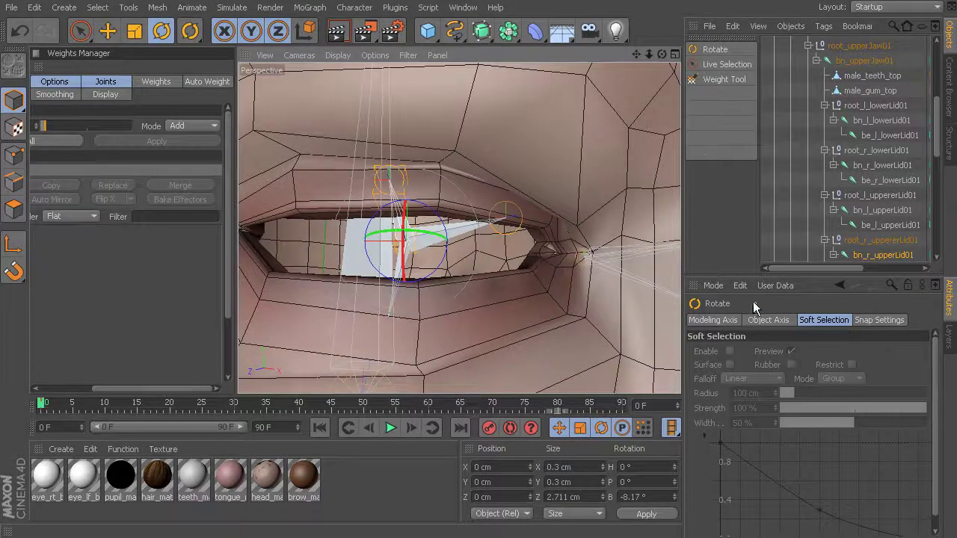
pyautogui.click(712, 285)
pyautogui.click(738, 362)
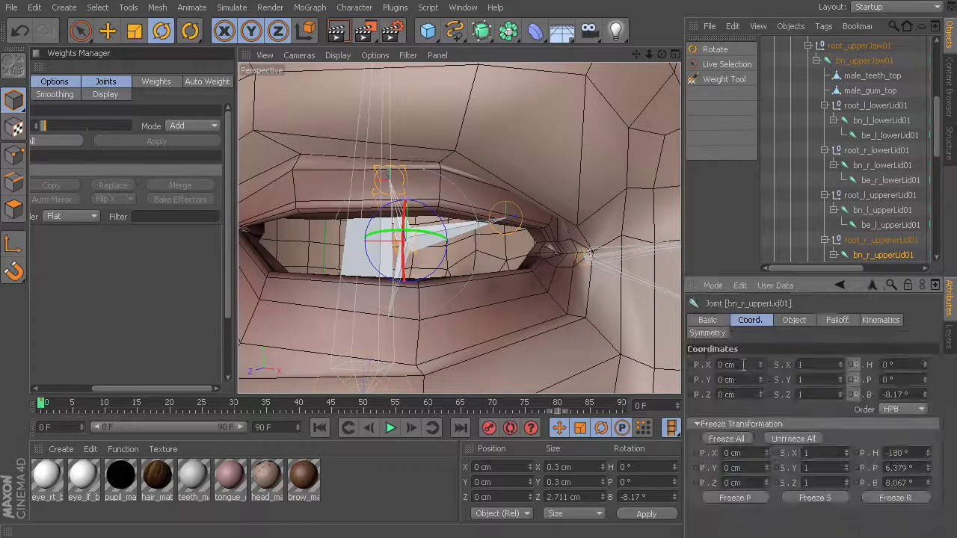
pyautogui.click(724, 440)
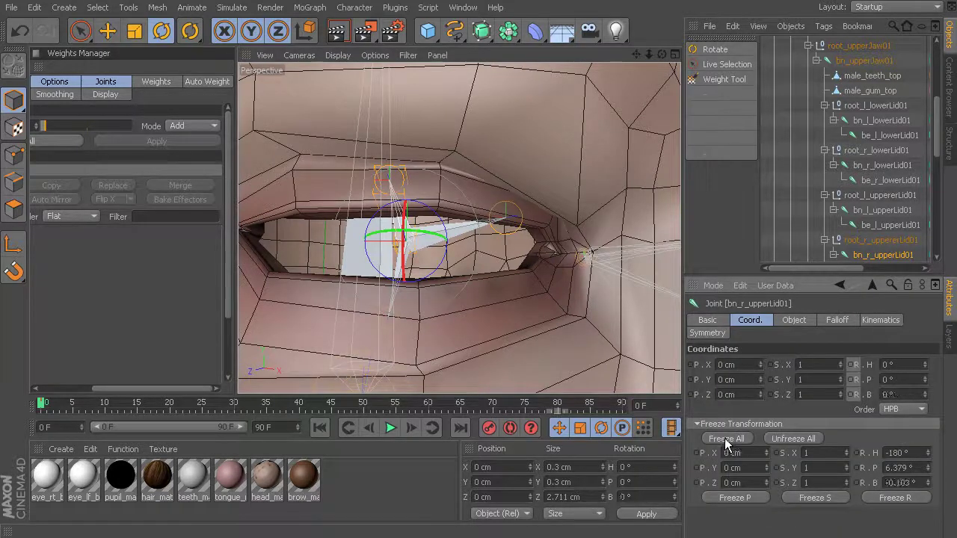
pyautogui.click(707, 424)
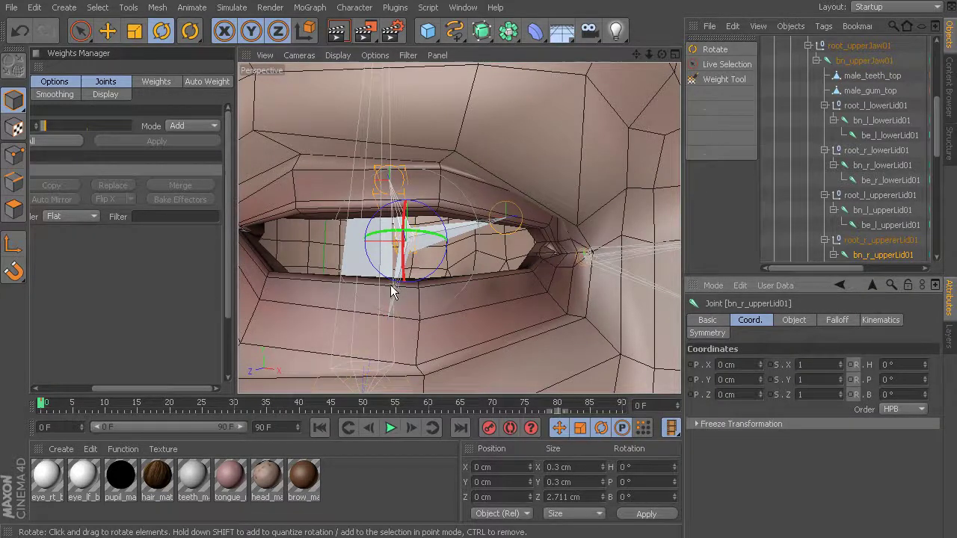
# - Rotate the bn_r_lowerLid01 joint to a 30.287° bank and freeze all its transformations
pyautogui.keyDown('alt'); pyautogui.moveTo(390, 290); pyautogui.dragTo(439, 227); pyautogui.keyUp('alt')
pyautogui.click(442, 271)
pyautogui.click(696, 424)
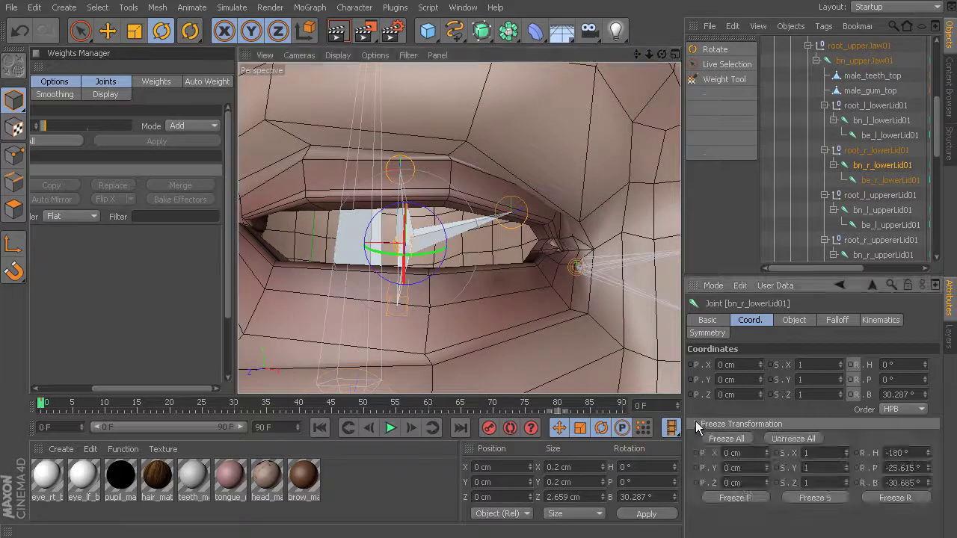
pyautogui.click(717, 439)
pyautogui.click(697, 424)
pyautogui.scroll(-3, 512, 280)
pyautogui.scroll(-5, 507, 285)
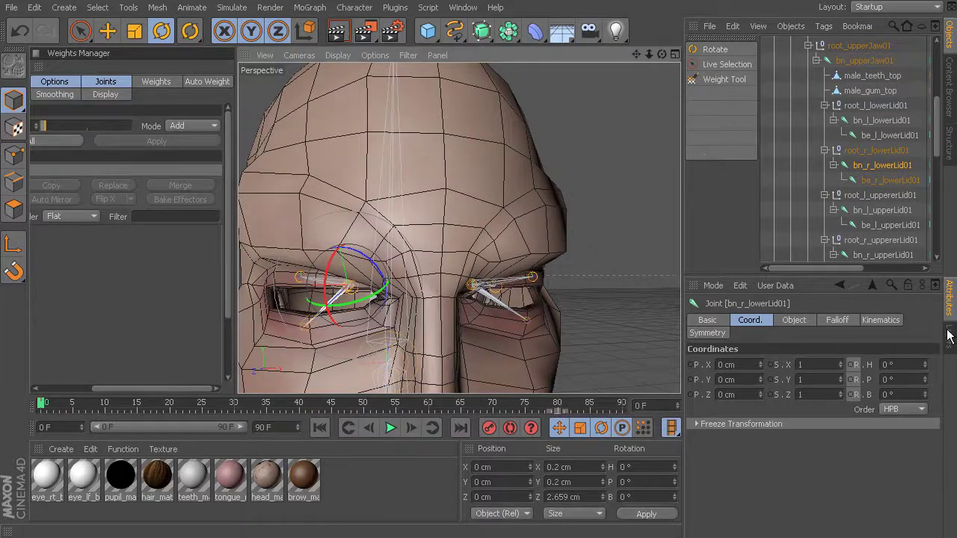
# - Add the realigned bn_r_lowerLid01 and bn_r_upperLid01 joints back to the joint list of male_head's Weight tag
pyautogui.click(518, 228)
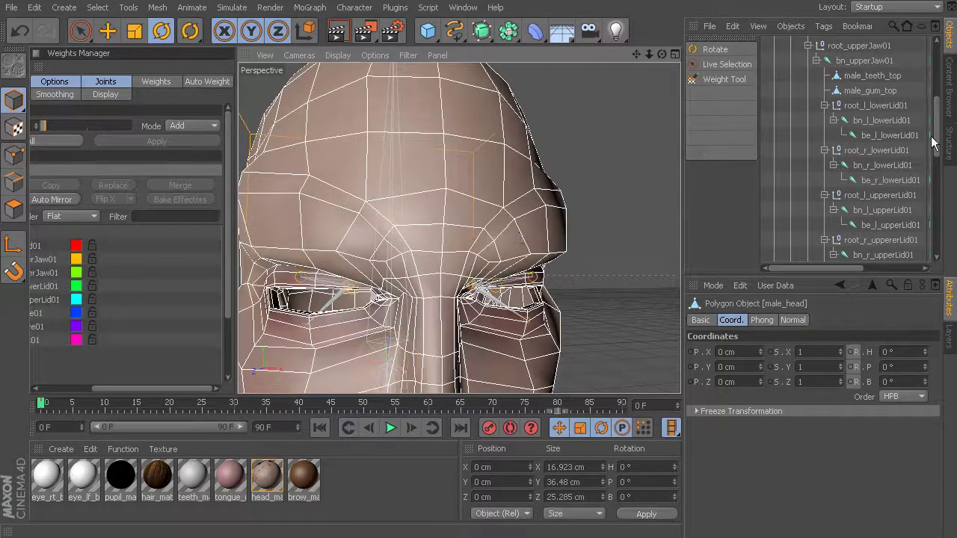
pyautogui.moveTo(933, 142); pyautogui.dragTo(935, 246)
pyautogui.moveTo(841, 267); pyautogui.dragTo(879, 267)
pyautogui.click(902, 160)
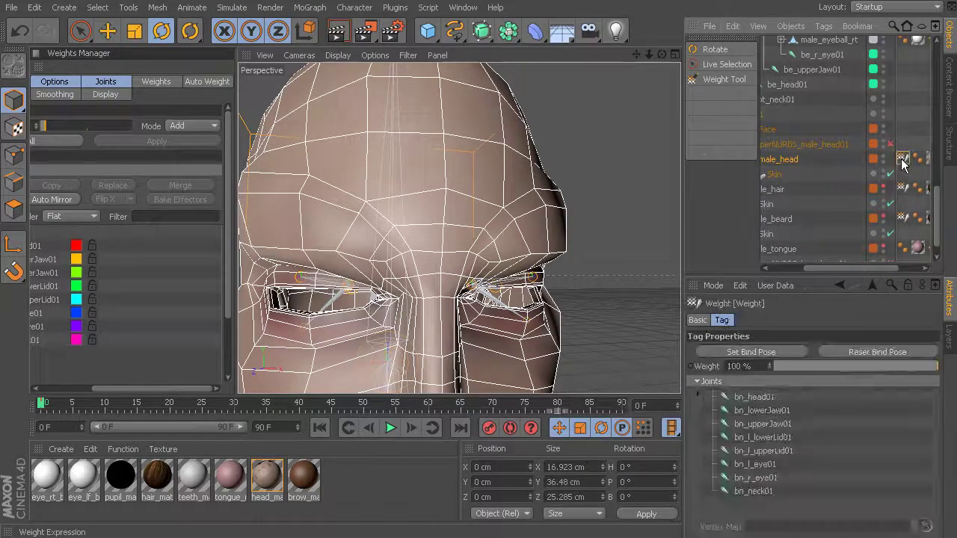
pyautogui.moveTo(935, 187); pyautogui.dragTo(923, 123)
pyautogui.keyDown('alt'); pyautogui.moveTo(397, 257); pyautogui.dragTo(427, 220, button='middle'); pyautogui.keyUp('alt')
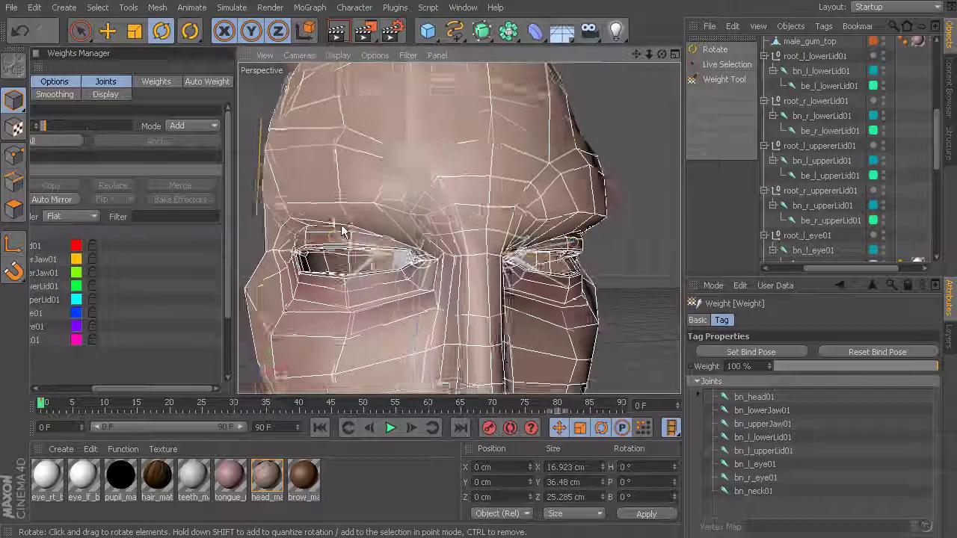
pyautogui.keyDown('alt'); pyautogui.moveTo(336, 229); pyautogui.dragTo(365, 229, button='right'); pyautogui.keyUp('alt')
pyautogui.keyDown('alt'); pyautogui.moveTo(356, 250); pyautogui.dragTo(306, 243); pyautogui.keyUp('alt')
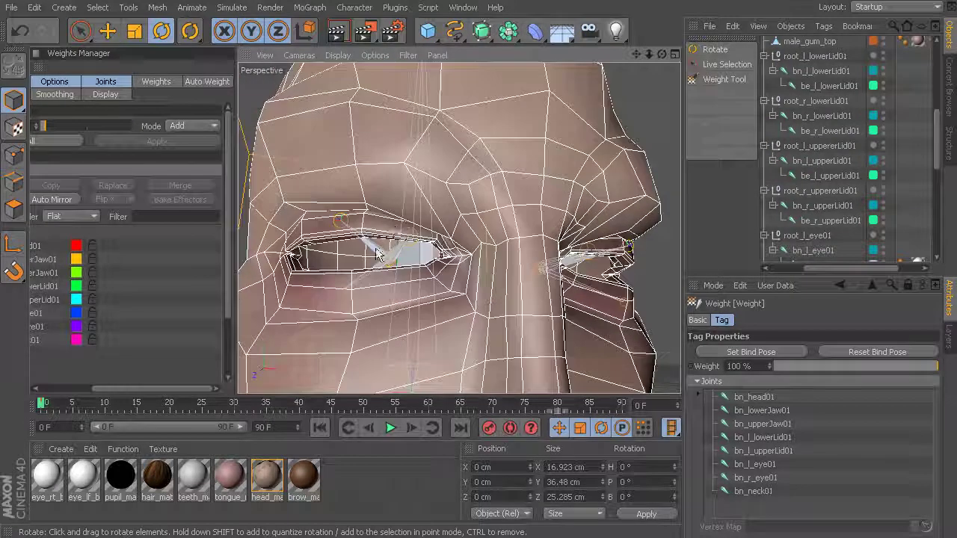
pyautogui.click(830, 221)
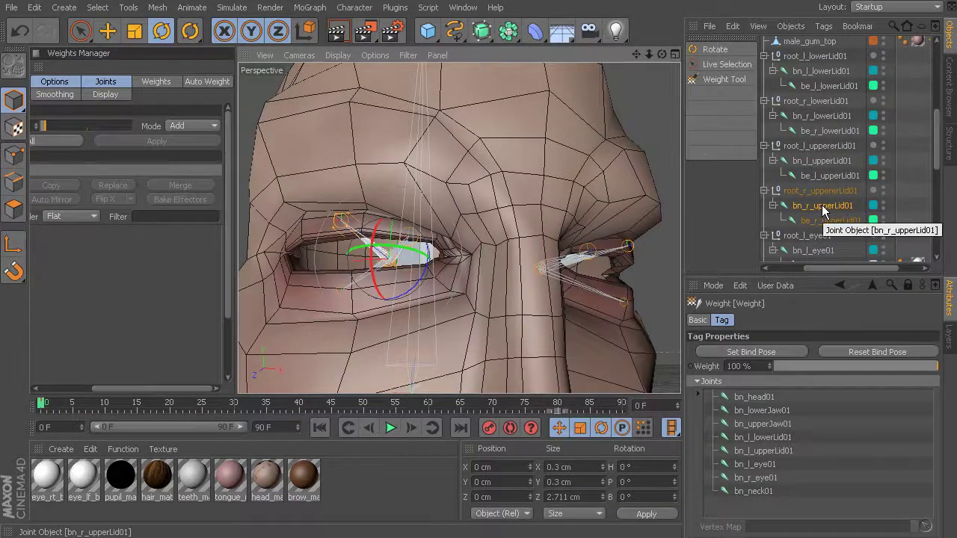
pyautogui.keyDown('shift'); pyautogui.click(818, 117); pyautogui.keyUp('shift')
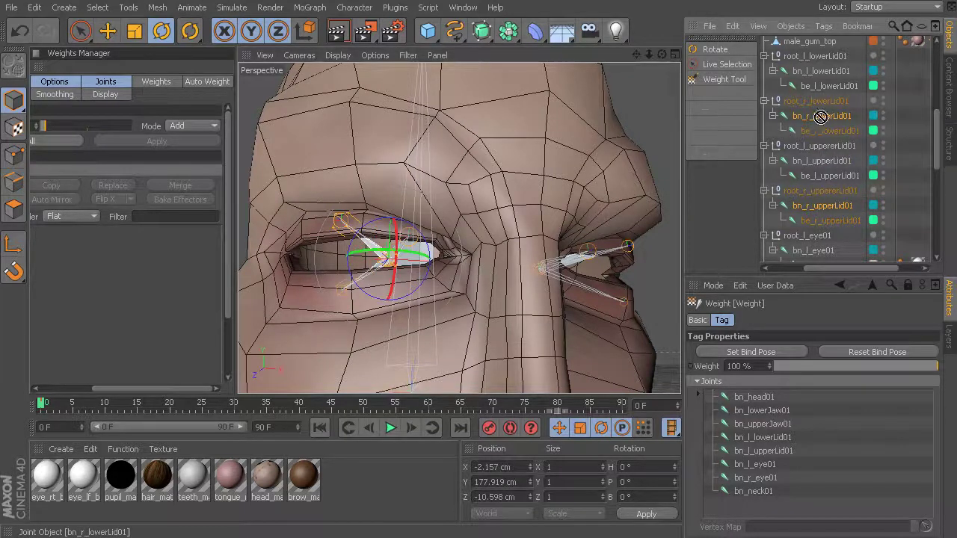
pyautogui.moveTo(825, 356); pyautogui.dragTo(815, 507)
# - Activate the Weight Tool on male_head and replace bn_r_upperLid01's weights with a copy of bn_l_upperLid01's weights
pyautogui.keyDown('alt'); pyautogui.moveTo(464, 247); pyautogui.dragTo(521, 218); pyautogui.keyUp('alt')
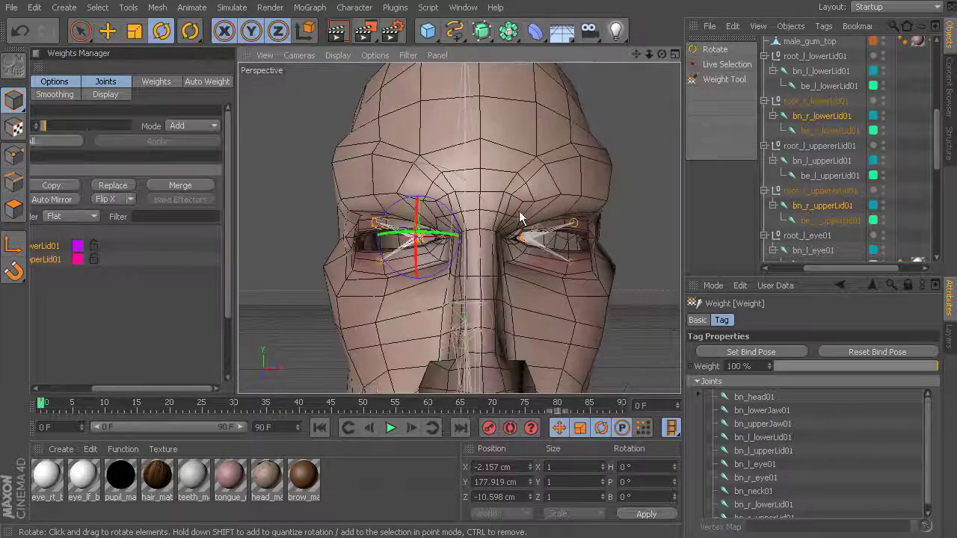
pyautogui.click(555, 158)
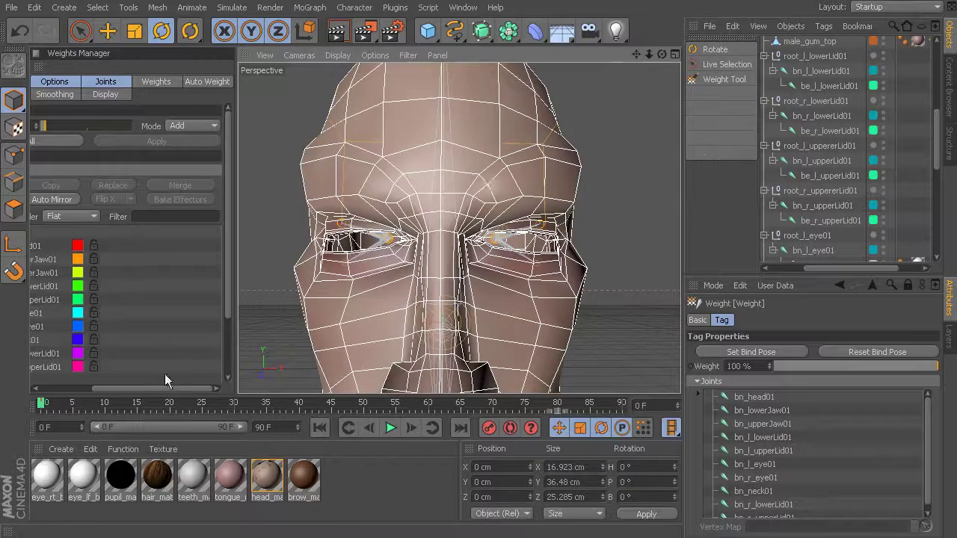
pyautogui.moveTo(153, 386); pyautogui.dragTo(94, 387)
pyautogui.click(724, 79)
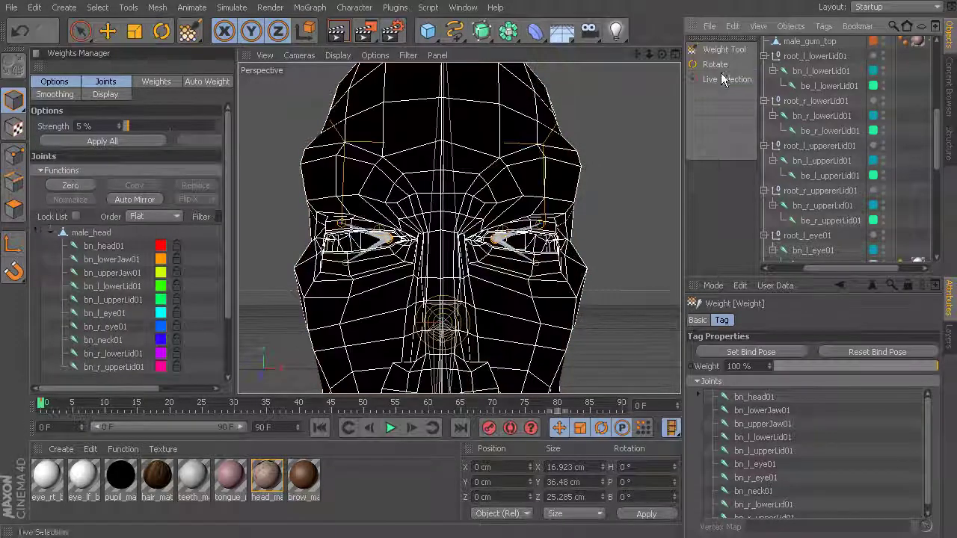
pyautogui.click(106, 300)
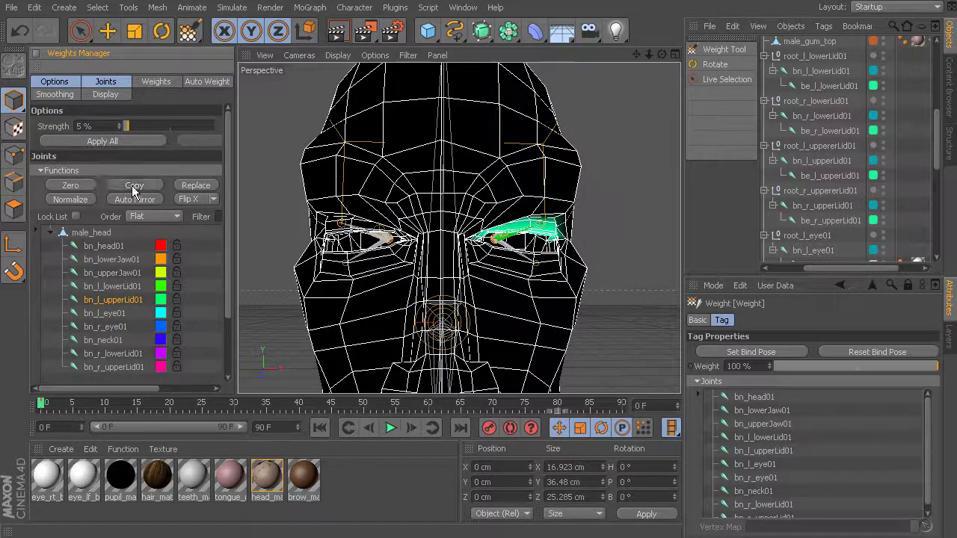
pyautogui.click(101, 368)
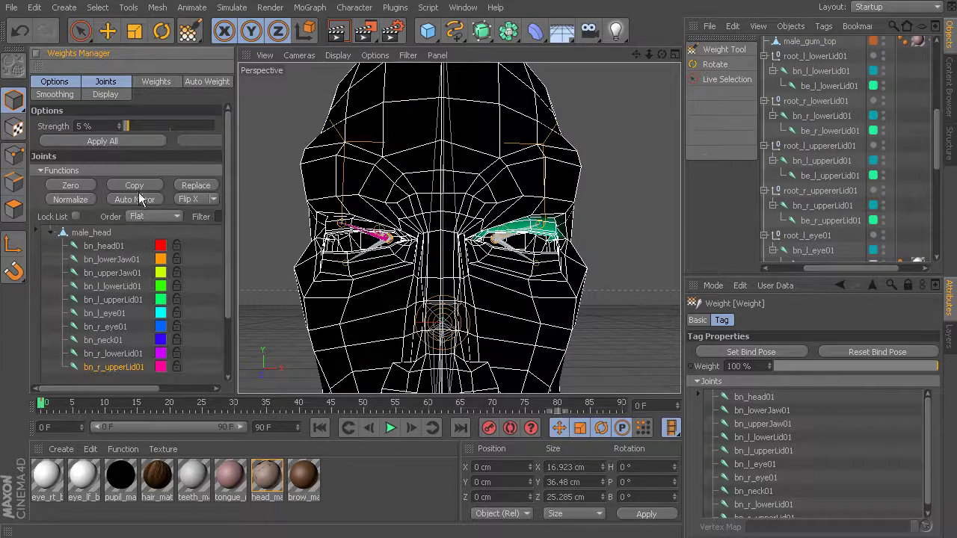
pyautogui.click(195, 187)
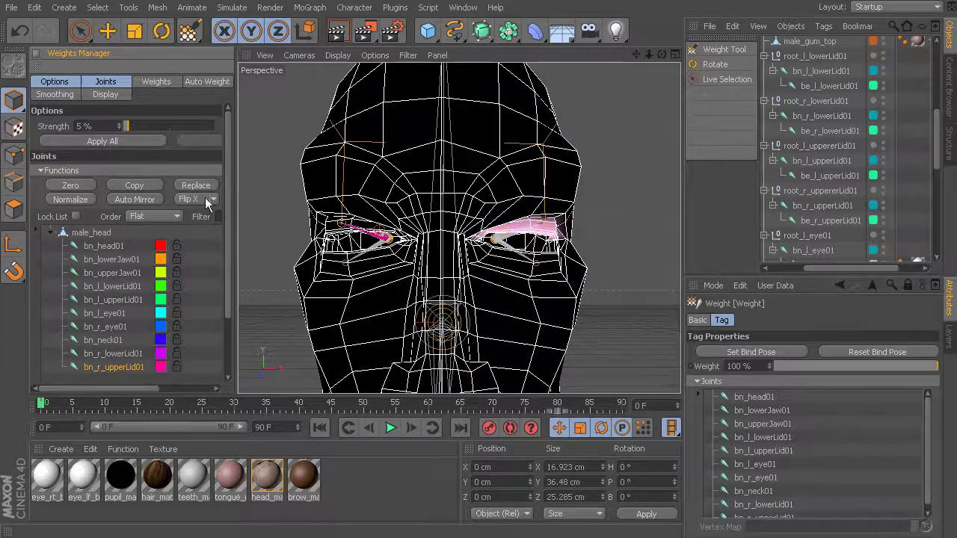
# - Flip the bn_r_upperLid01 weights across X onto the right upper eyelid and compare both eyelids
pyautogui.scroll(4, 517, 239)
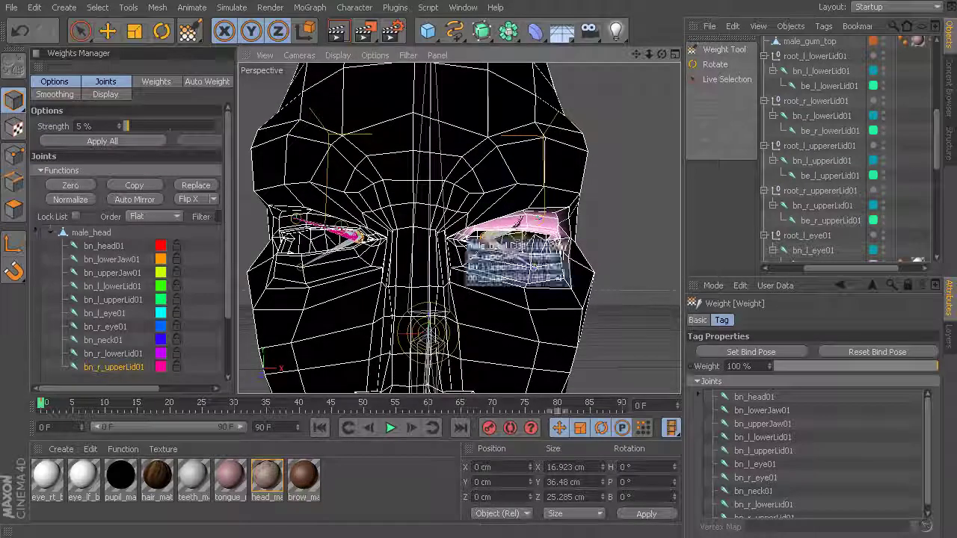
pyautogui.moveTo(418, 234)
pyautogui.keyDown('alt'); pyautogui.mouseDown()
pyautogui.moveTo(410, 235)
pyautogui.moveTo(426, 234)
pyautogui.mouseUp(); pyautogui.keyUp('alt')
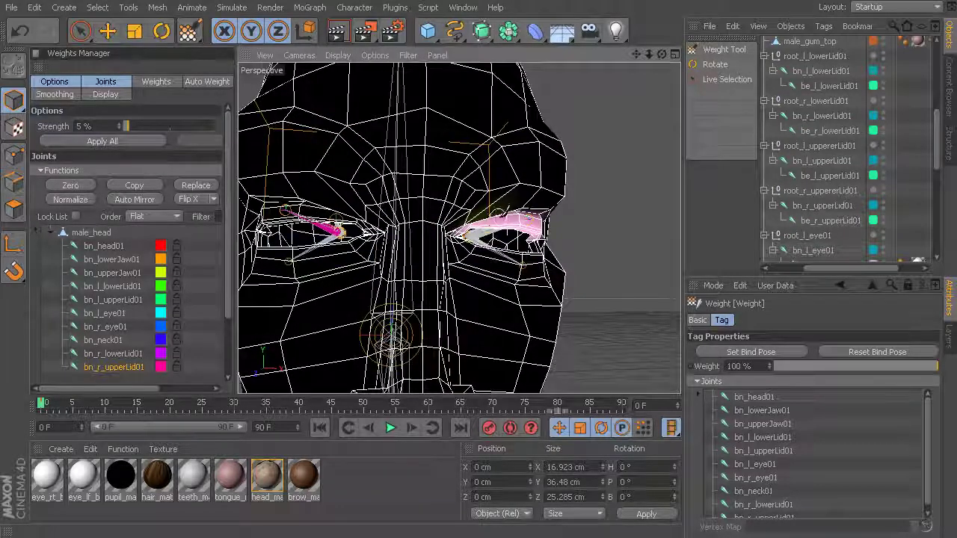
pyautogui.click(191, 199)
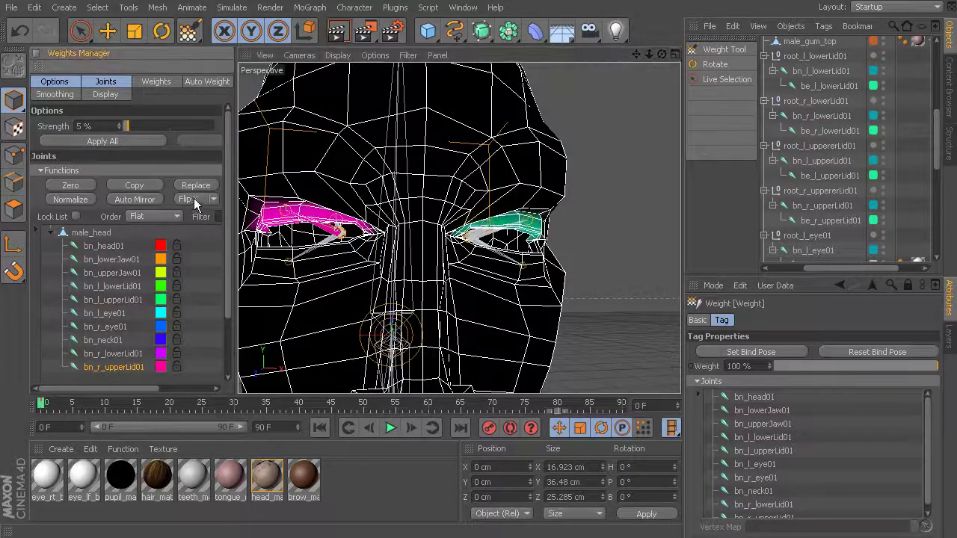
pyautogui.keyDown('alt'); pyautogui.moveTo(347, 212); pyautogui.dragTo(359, 212); pyautogui.keyUp('alt')
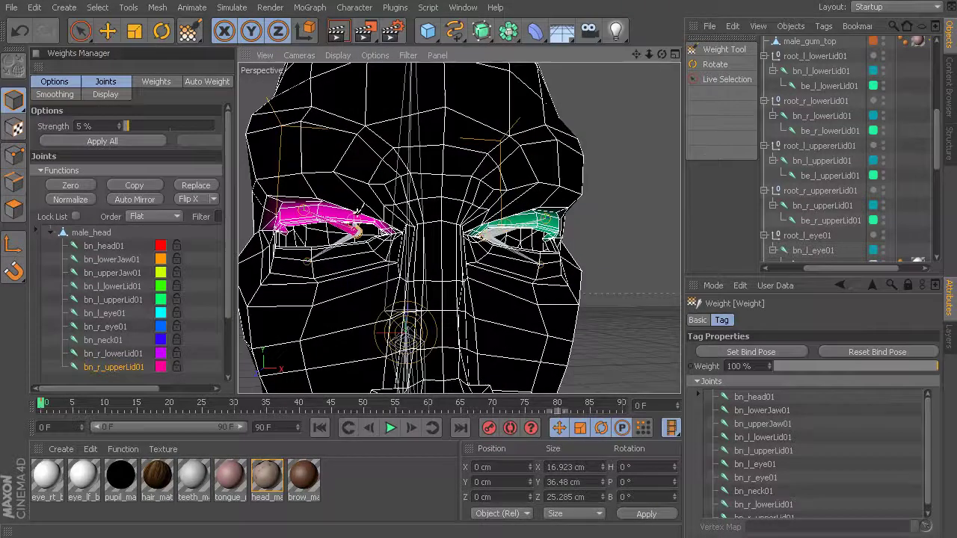
pyautogui.click(139, 188)
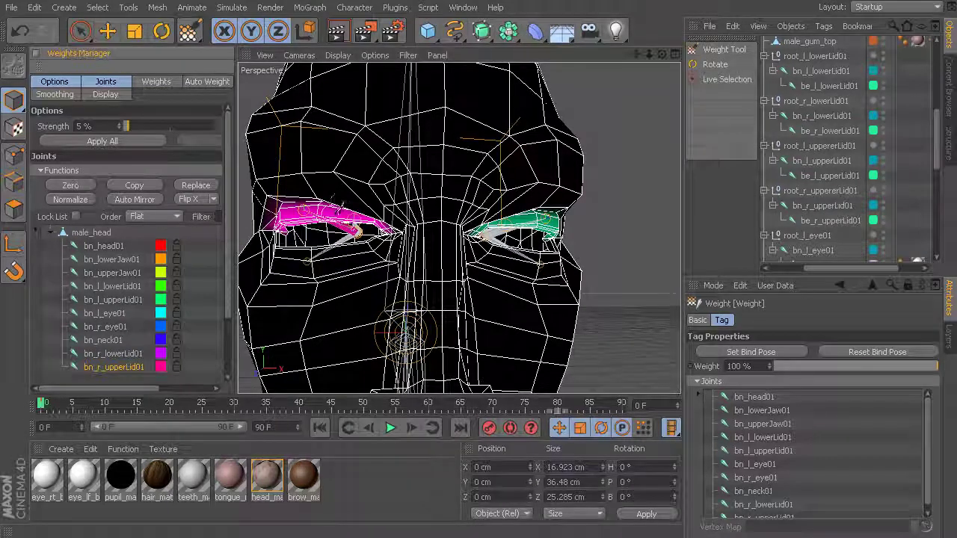
pyautogui.click(70, 200)
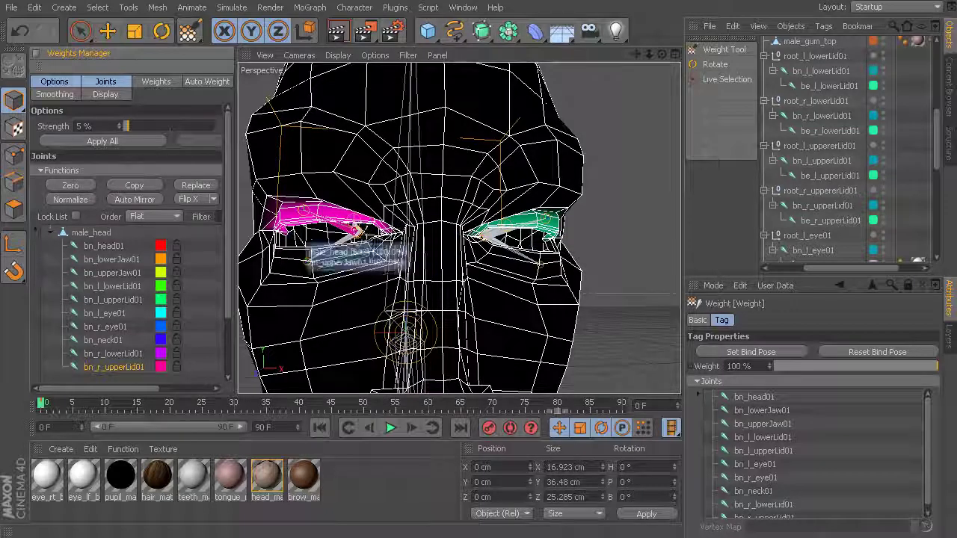
pyautogui.moveTo(406, 242)
pyautogui.keyDown('alt'); pyautogui.mouseDown()
pyautogui.moveTo(437, 241)
pyautogui.moveTo(405, 245)
pyautogui.mouseUp(); pyautogui.keyUp('alt')
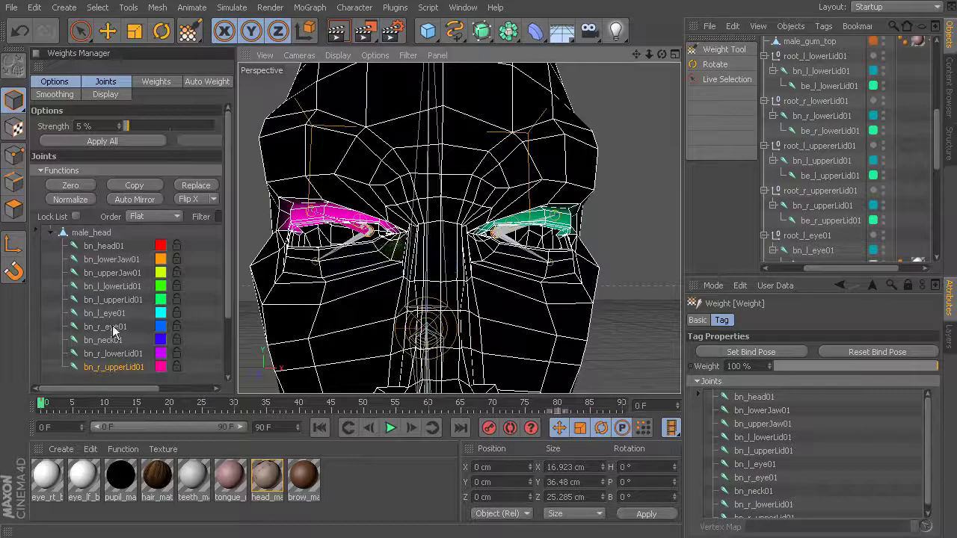
# - Copy the bn_l_lowerLid01 weights onto bn_r_lowerLid01 with Replace and flip them across X
pyautogui.click(114, 288)
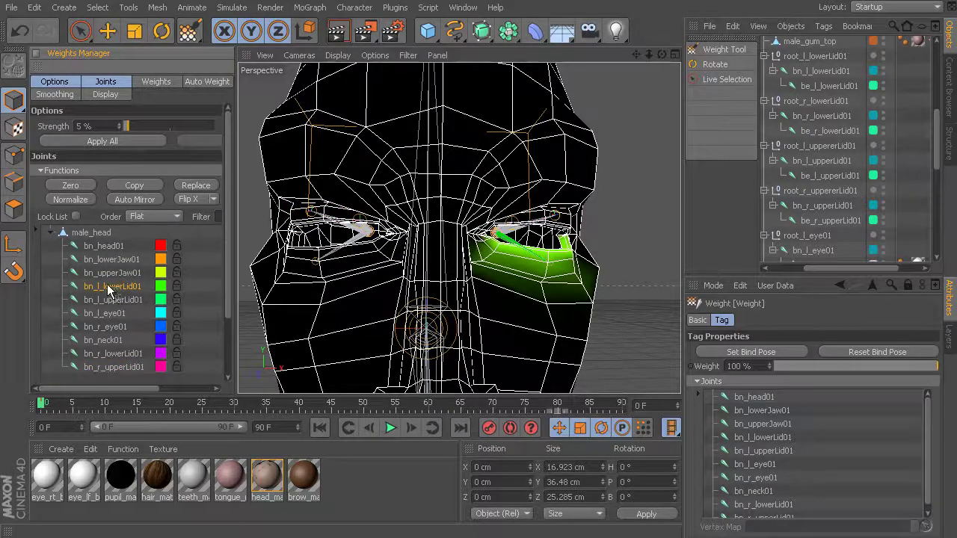
pyautogui.click(137, 185)
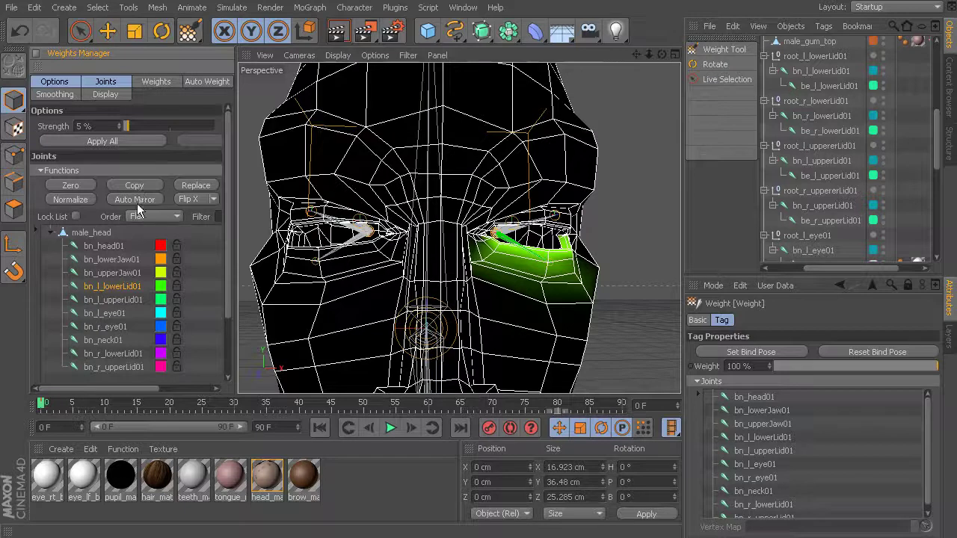
pyautogui.click(103, 354)
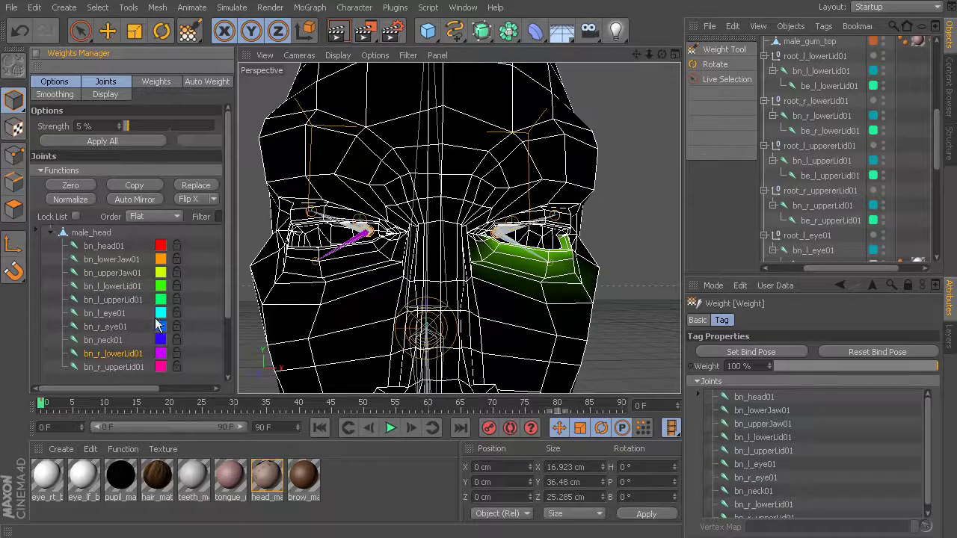
pyautogui.click(196, 185)
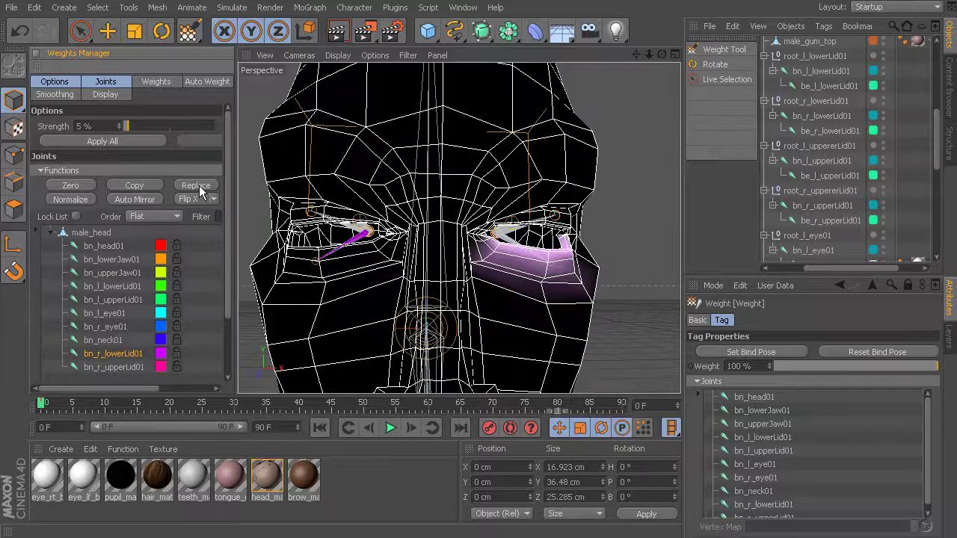
pyautogui.click(189, 199)
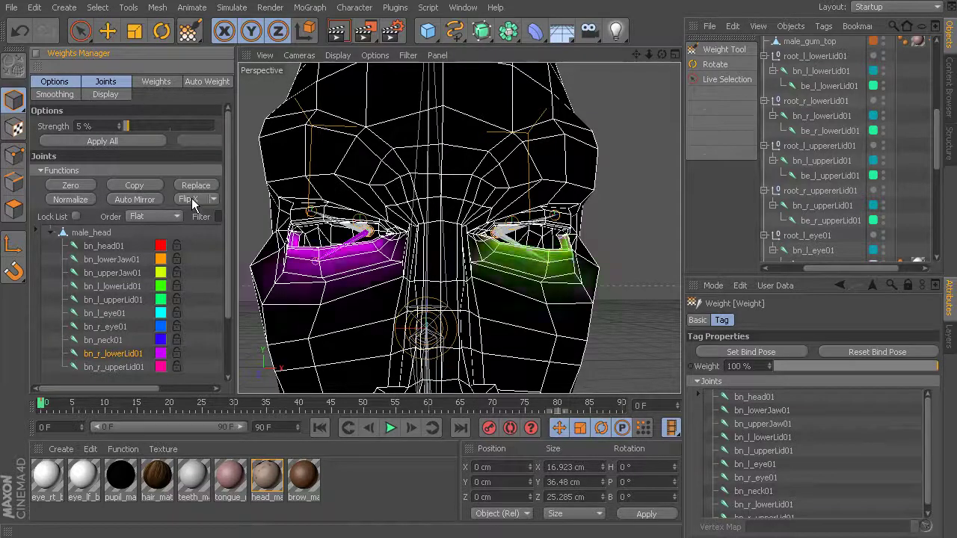
pyautogui.keyDown('alt'); pyautogui.moveTo(415, 263); pyautogui.dragTo(434, 271); pyautogui.keyUp('alt')
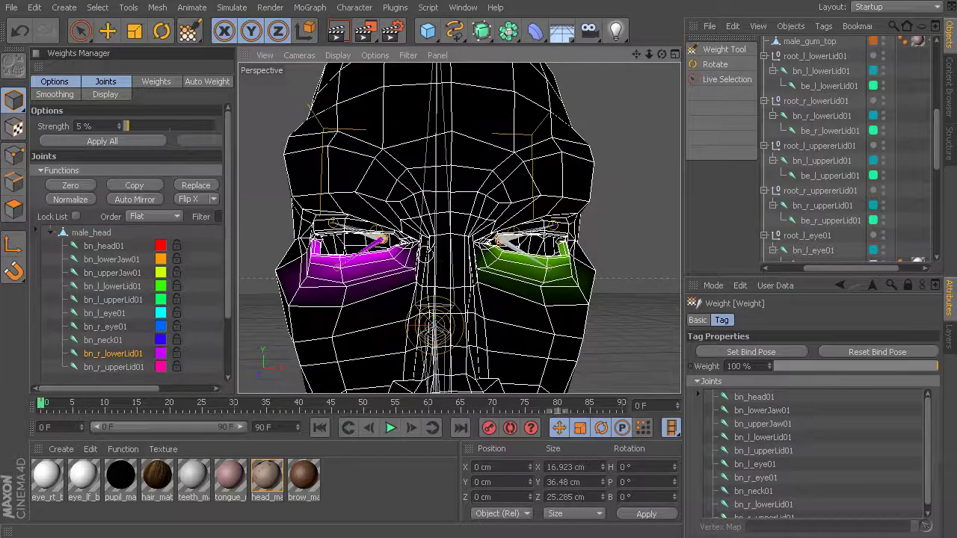
# - Leave weight painting for the Rotate tool, clear the selection and inspect the eyelids on the whole face
pyautogui.press('9')
pyautogui.keyDown('alt'); pyautogui.moveTo(363, 266); pyautogui.dragTo(399, 255, button='middle'); pyautogui.keyUp('alt')
pyautogui.keyDown('alt'); pyautogui.moveTo(399, 256); pyautogui.dragTo(410, 256, button='right'); pyautogui.keyUp('alt')
pyautogui.keyDown('alt'); pyautogui.moveTo(410, 256); pyautogui.dragTo(483, 224); pyautogui.keyUp('alt')
pyautogui.click(417, 238)
pyautogui.press('r')
pyautogui.click(459, 209)
pyautogui.scroll(-6, 465, 233)
pyautogui.click(557, 200)
pyautogui.keyDown('alt'); pyautogui.moveTo(557, 201); pyautogui.dragTo(471, 273); pyautogui.keyUp('alt')
# - Show the layer list and make the hidden layer named Layer visible so the eyeballs appear
pyautogui.click(948, 336)
pyautogui.scroll(3, 471, 273)
pyautogui.keyDown('alt'); pyautogui.moveTo(468, 238); pyautogui.dragTo(461, 245); pyautogui.keyUp('alt')
pyautogui.keyDown('alt'); pyautogui.moveTo(460, 245); pyautogui.dragTo(438, 222, button='middle'); pyautogui.keyUp('alt')
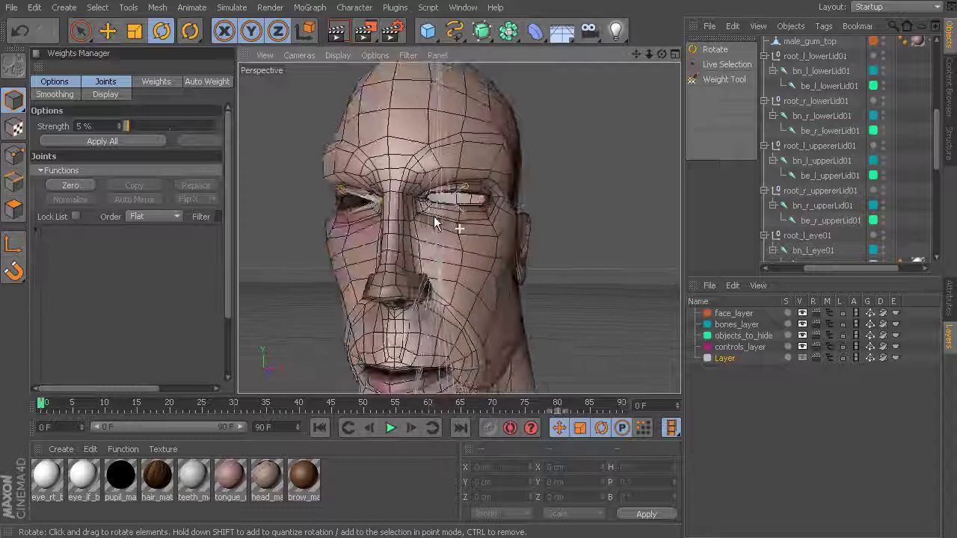
pyautogui.rightClick(731, 361)
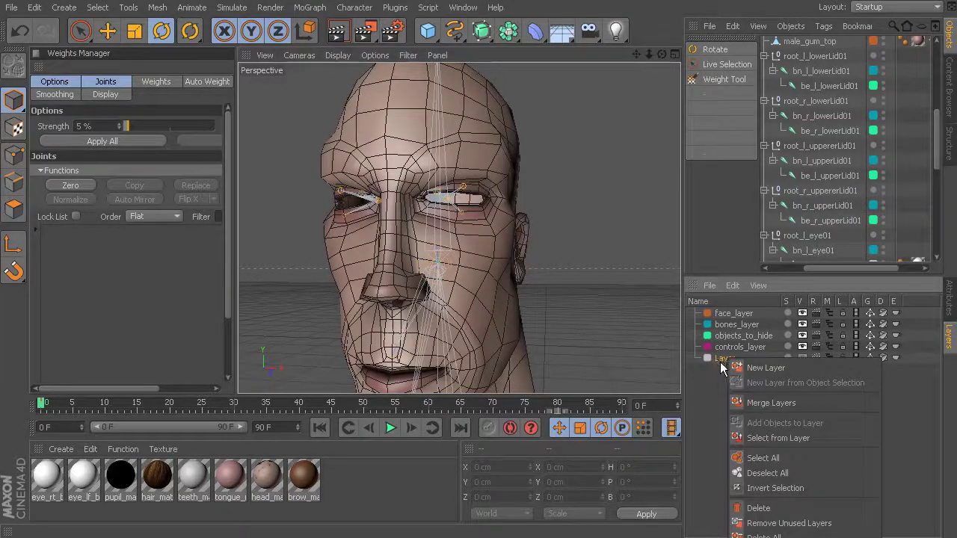
pyautogui.click(716, 362)
pyautogui.click(802, 357)
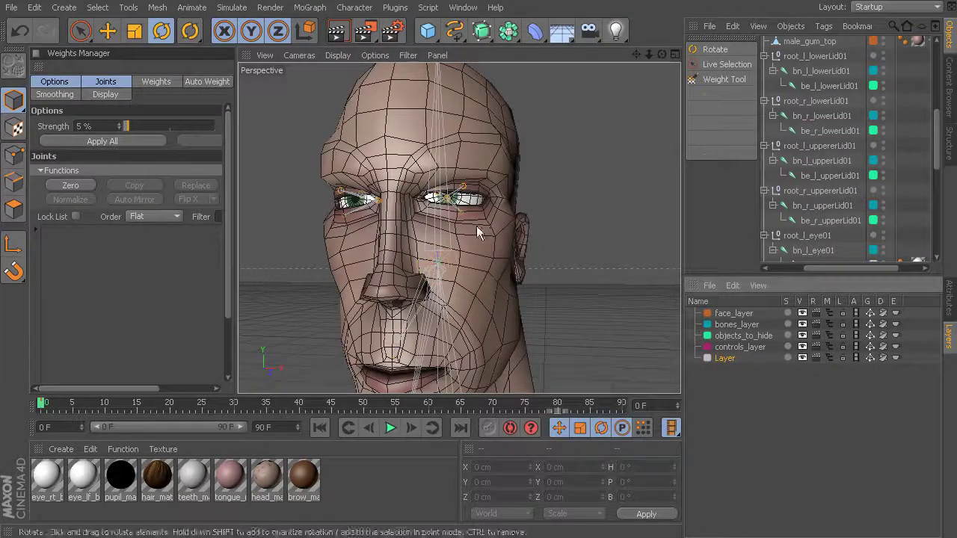
# - Select all objects belonging to the layer named Layer and add them to face_layer
pyautogui.rightClick(728, 364)
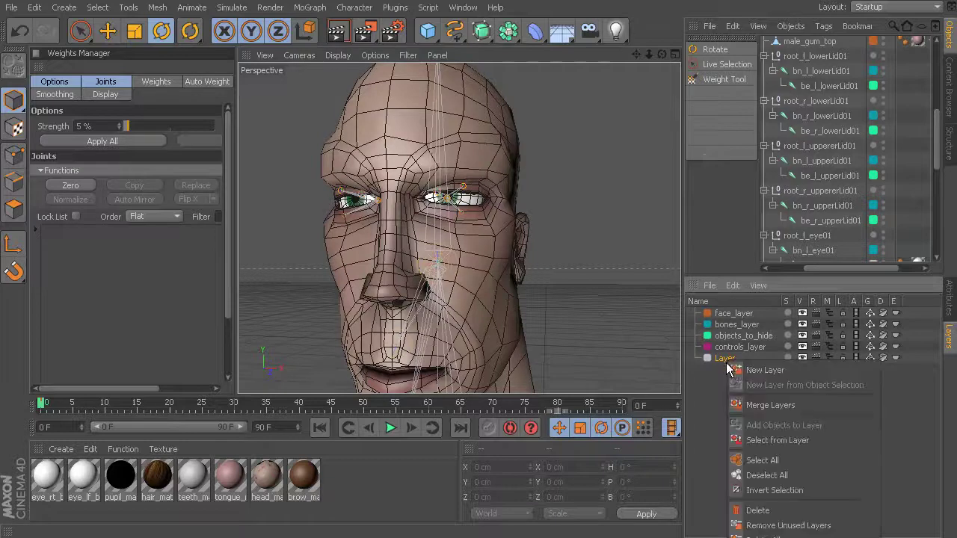
pyautogui.click(790, 441)
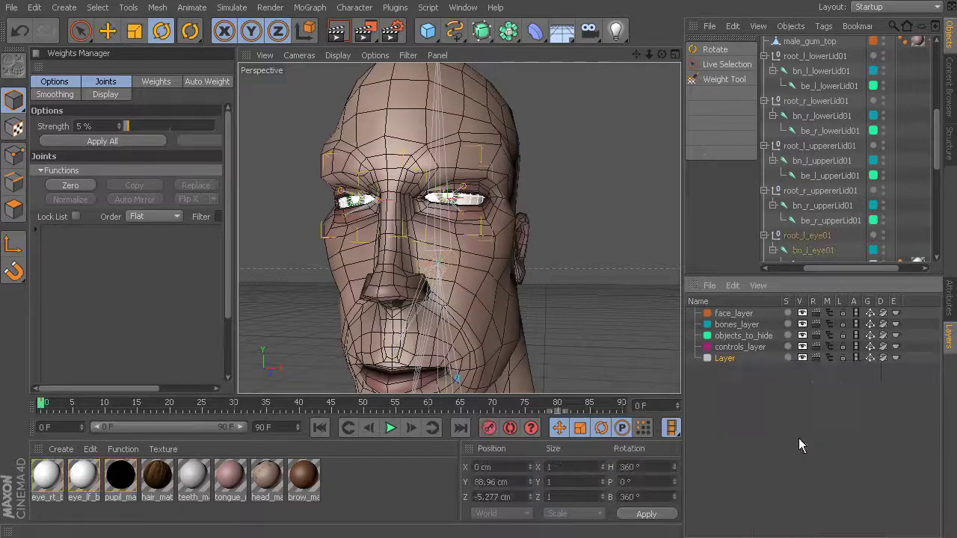
pyautogui.rightClick(743, 316)
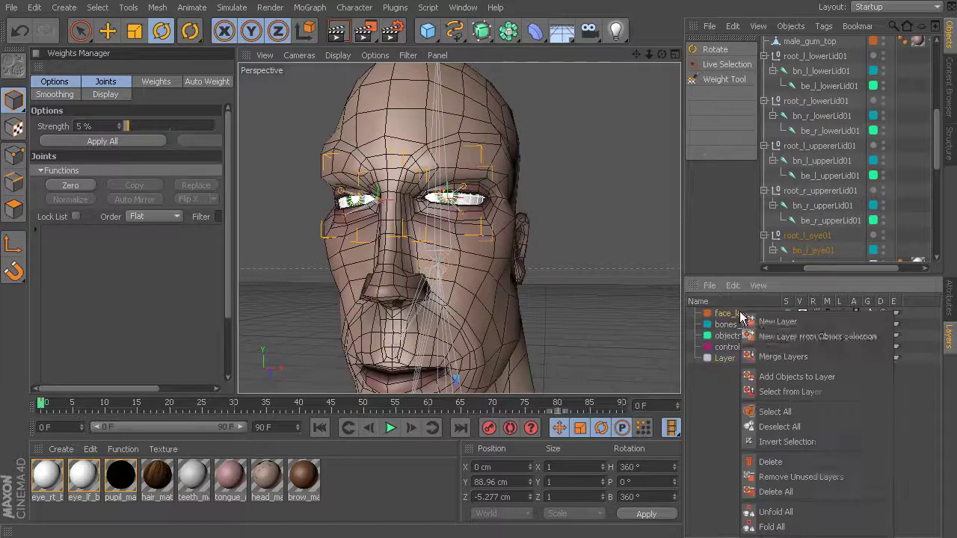
pyautogui.click(797, 377)
# - Delete the layer named Layer, toggle face_layer's visibility off and on, and clear the object selection
pyautogui.rightClick(726, 362)
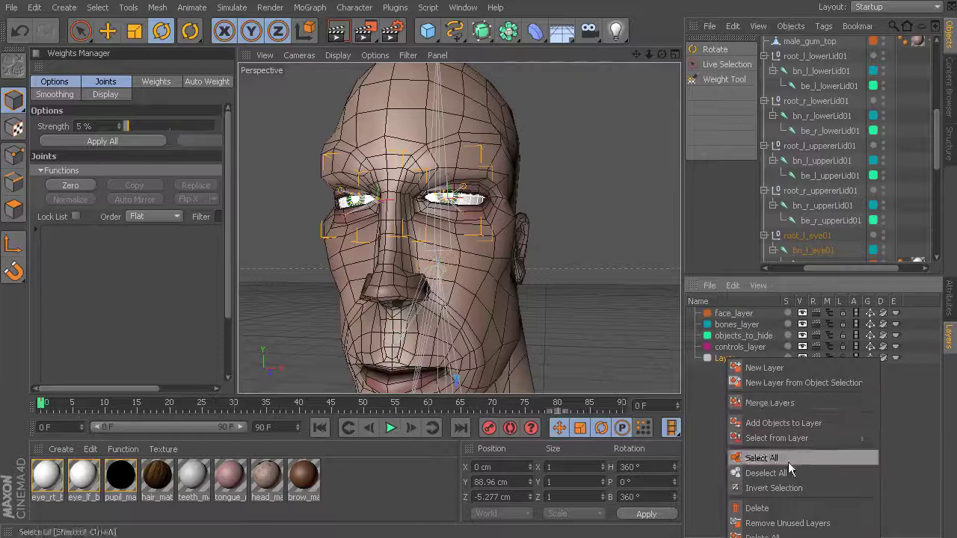
pyautogui.click(777, 508)
pyautogui.click(801, 314)
pyautogui.click(801, 314)
pyautogui.click(550, 209)
pyautogui.keyDown('alt'); pyautogui.moveTo(550, 209); pyautogui.dragTo(480, 249); pyautogui.keyUp('alt')
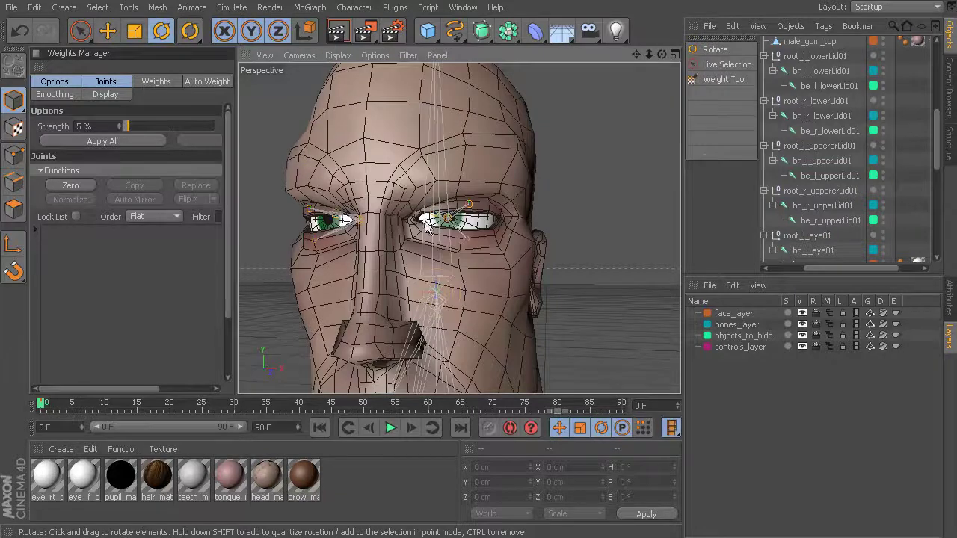